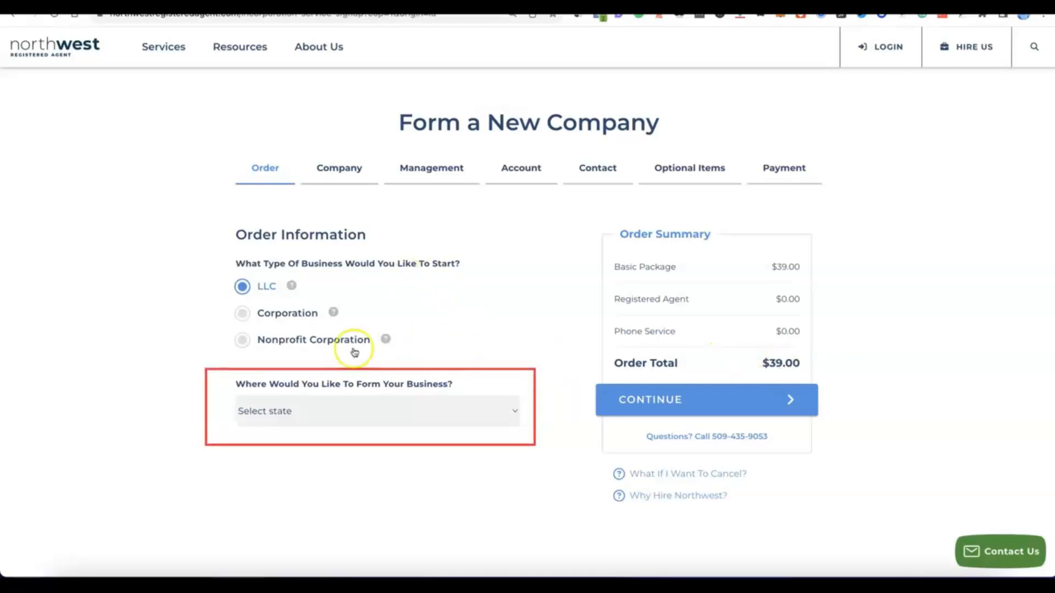
- Set New Mexico as the state for forming the LLC and continue to the company details
left_click(508, 409)
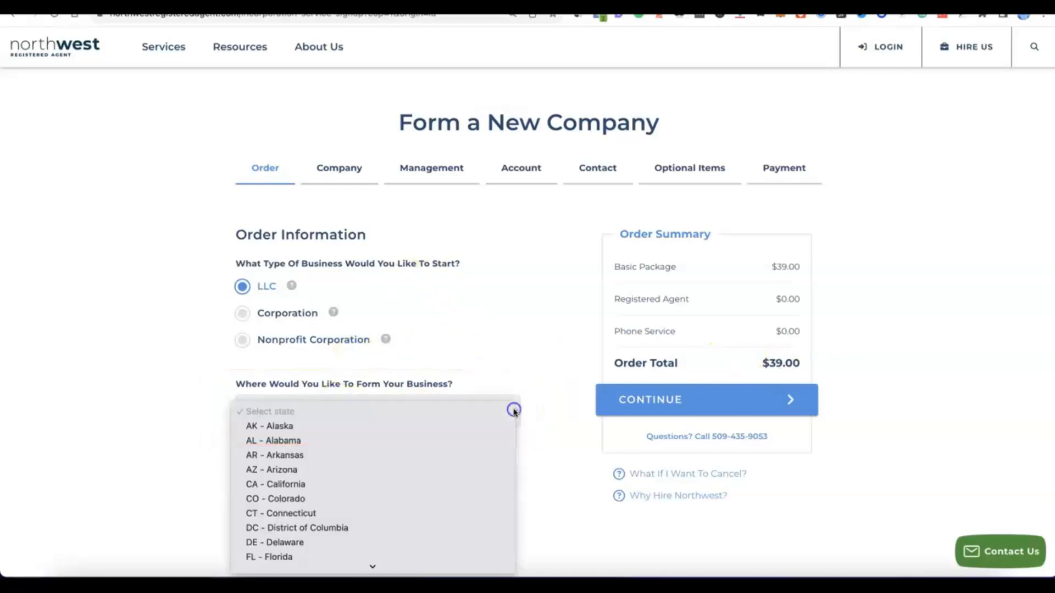
scroll(439, 385, "down", 2)
scroll(381, 357, "down", 3)
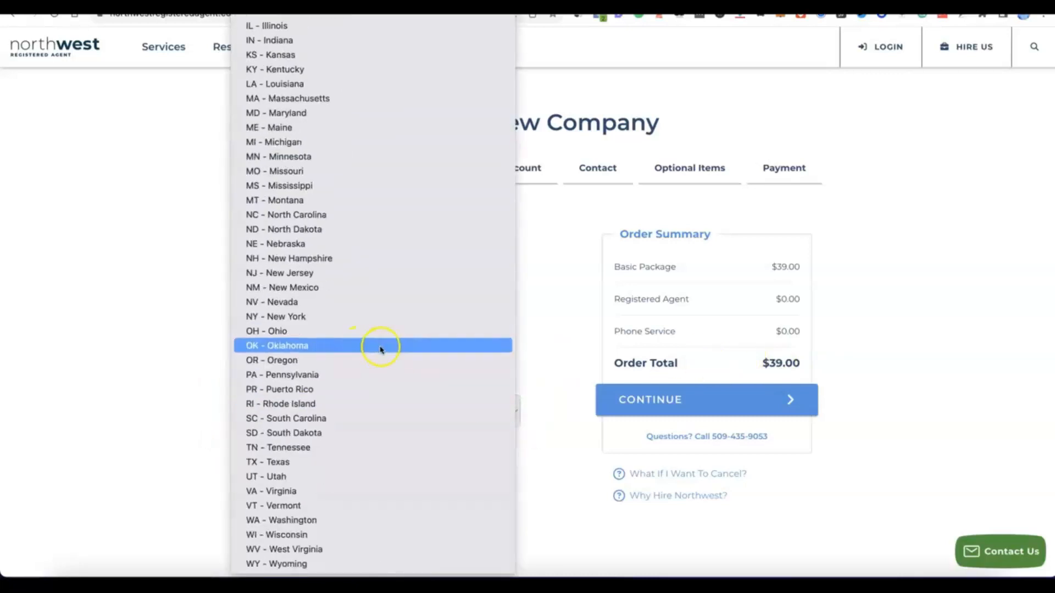
left_click(293, 290)
scroll(405, 435, "down", 3)
scroll(405, 436, "up", 2)
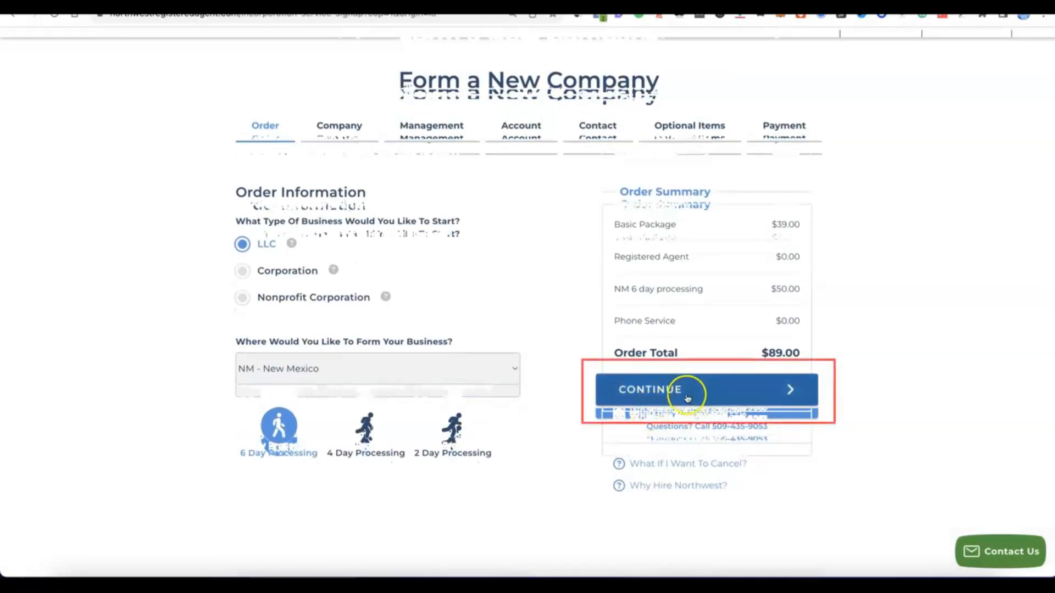
left_click(682, 390)
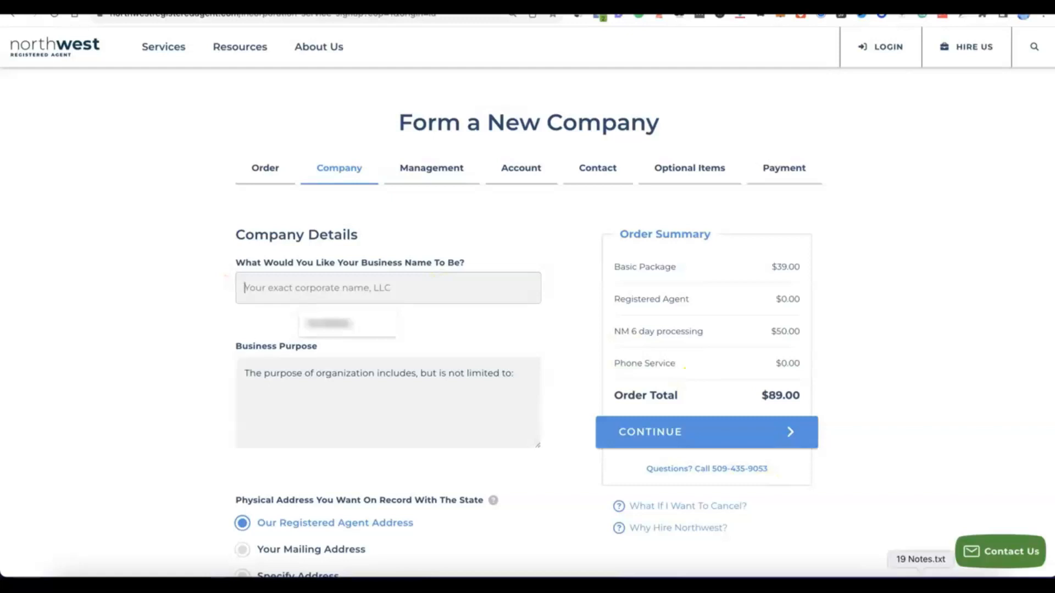
- Enter "Modoe" as the business name and complete the business purpose with "E-commerce - online selling of general products."
left_click(409, 286)
type("Modoe")
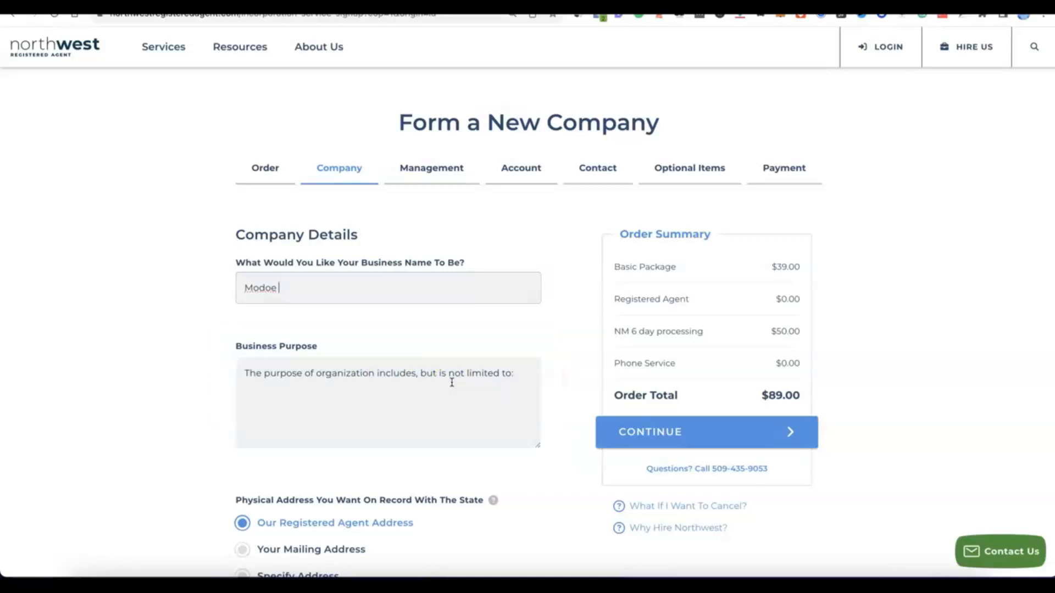
left_click(513, 362)
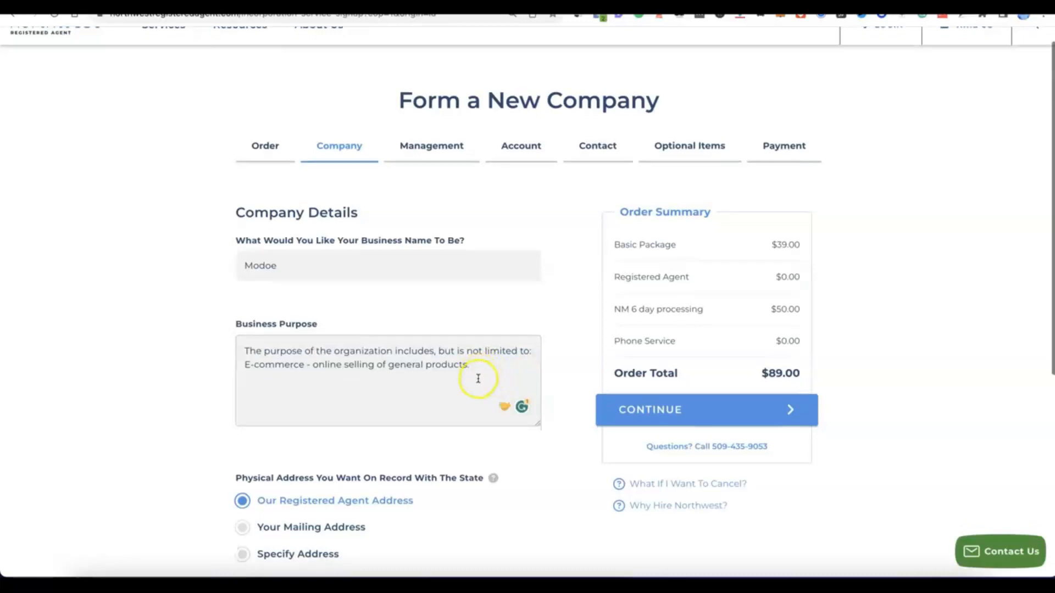
- Keep the registered agent address for both the physical and mailing addresses on state record, and continue to company management
scroll(481, 378, "down", 3)
scroll(478, 378, "down", 1)
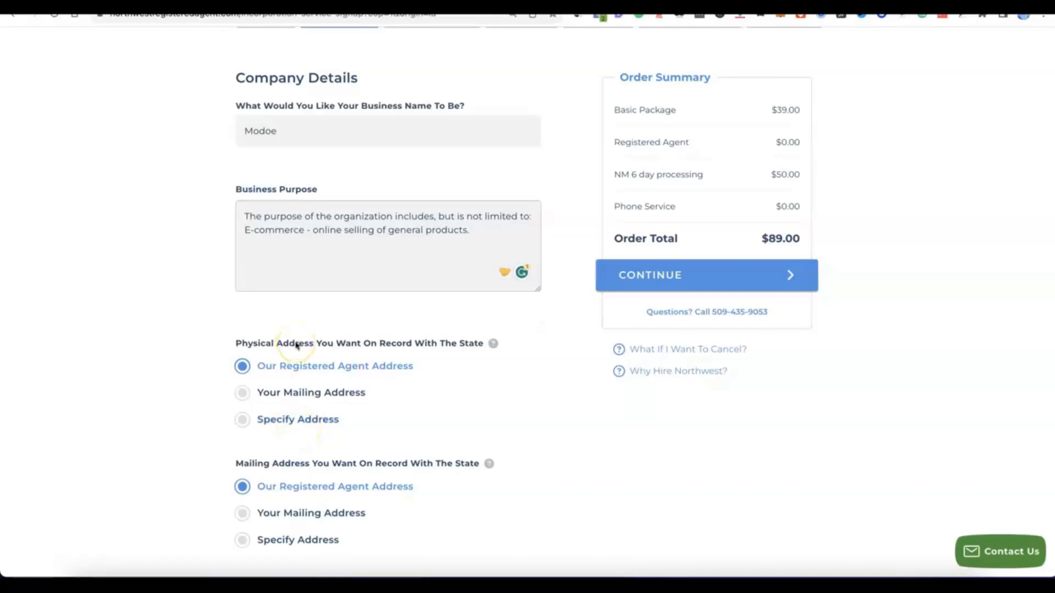
scroll(295, 344, "down", 2)
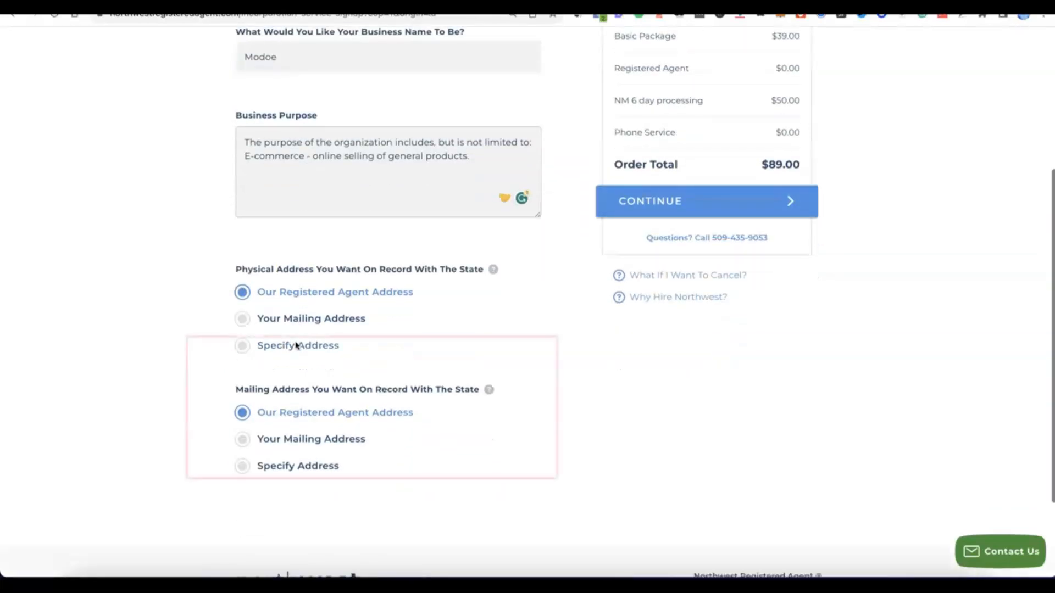
left_click(308, 390)
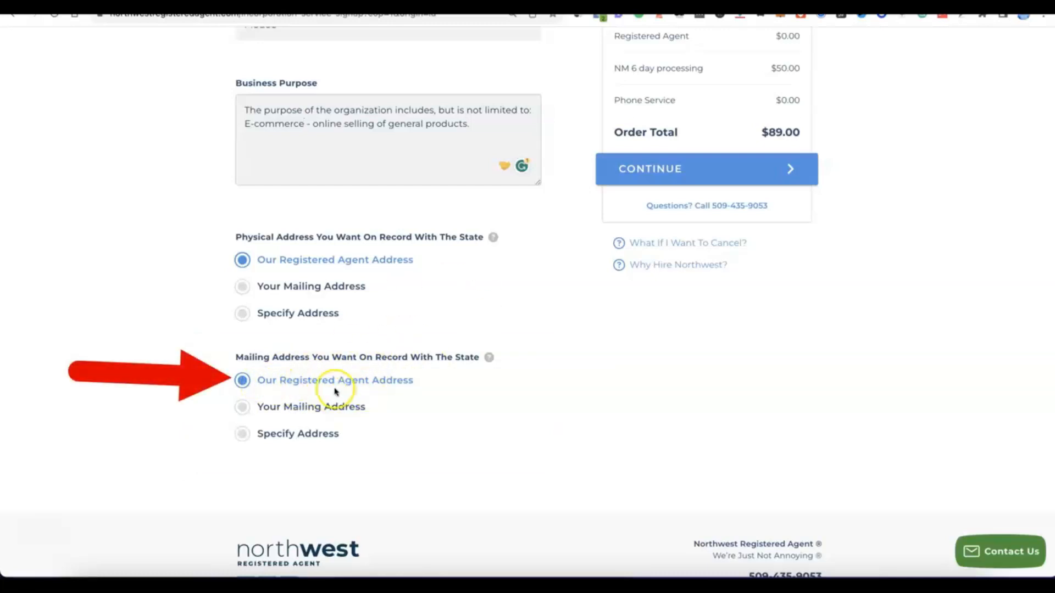
scroll(414, 385, "up", 5)
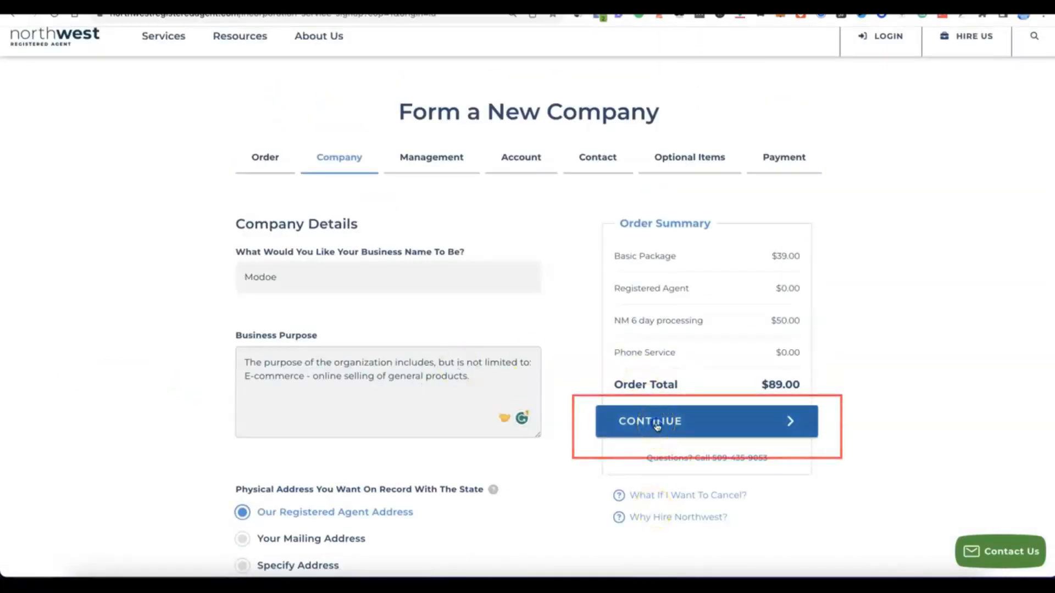
left_click(657, 424)
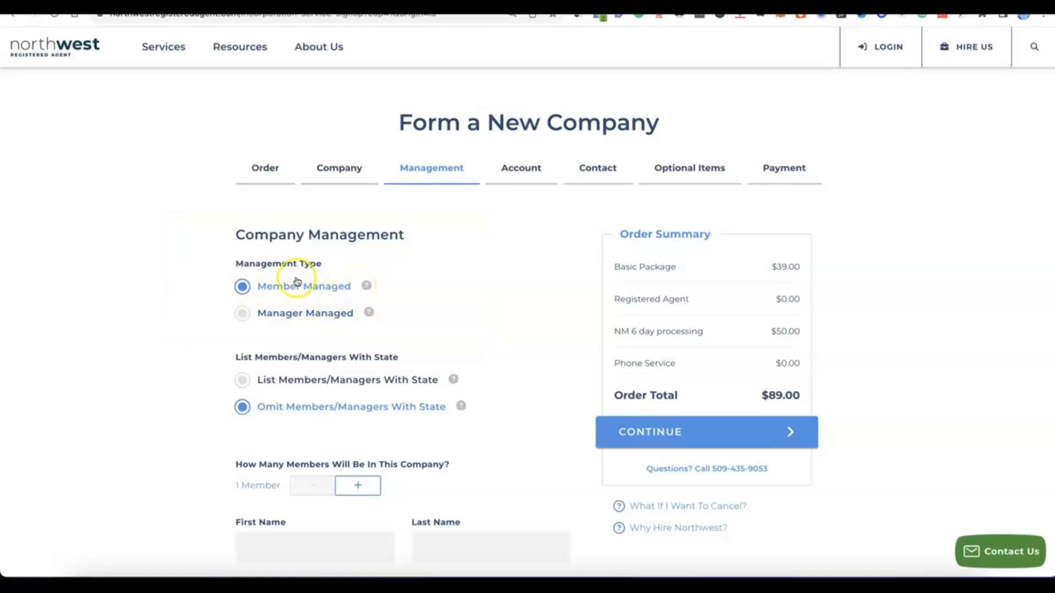
- Set the company to 2 members, enter each member's first and last name, and continue to the account setup
scroll(295, 283, "down", 3)
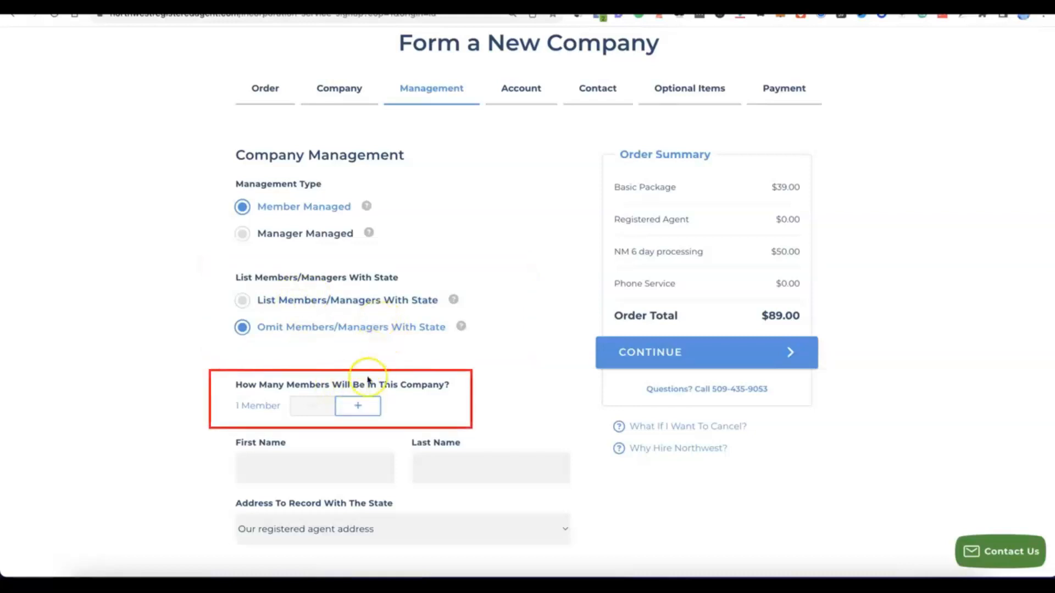
left_click(358, 405)
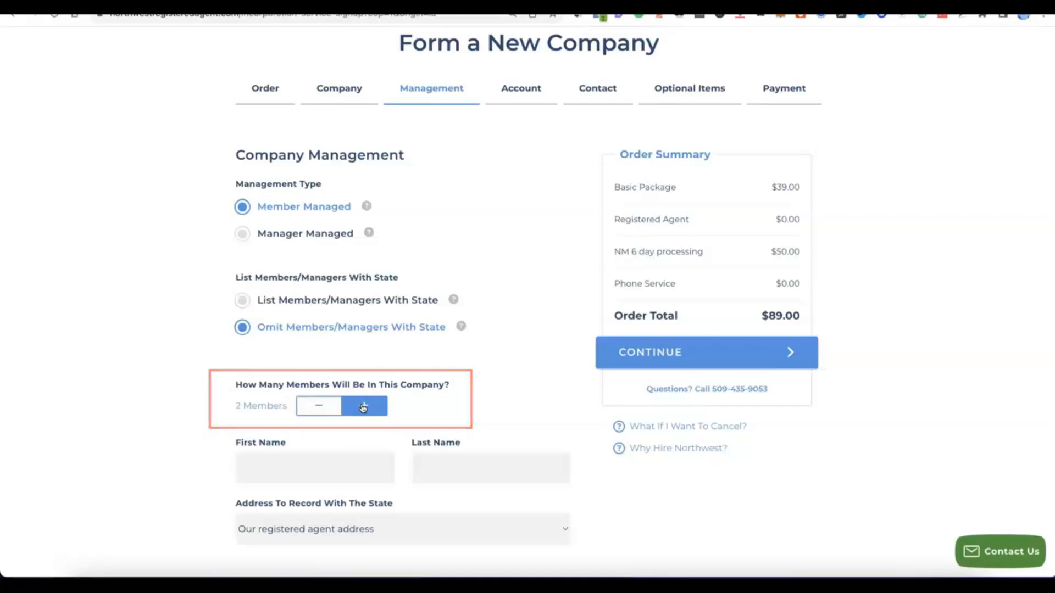
scroll(362, 408, "down", 3)
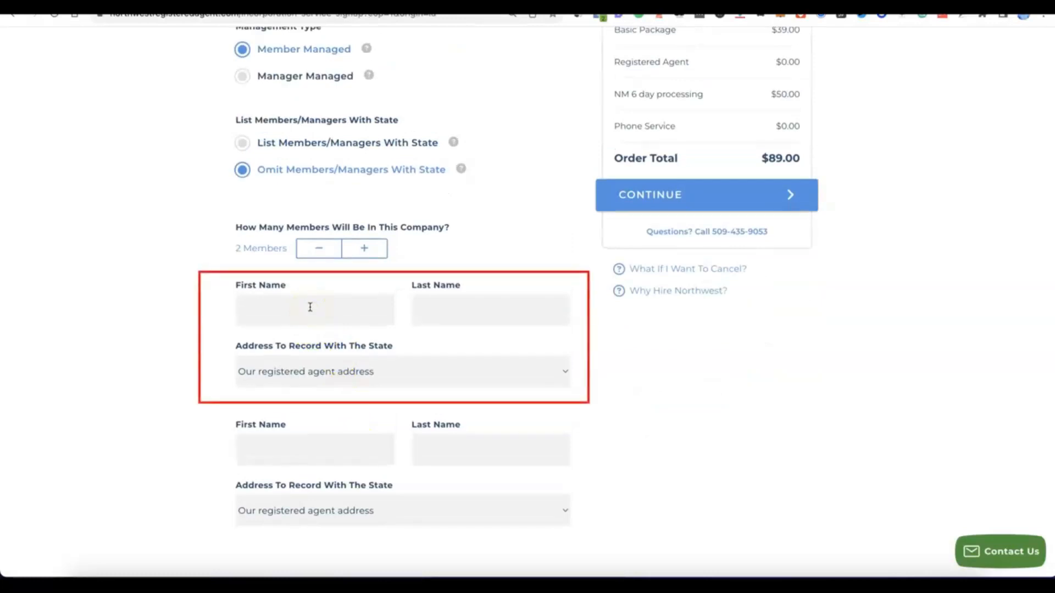
left_click(515, 306)
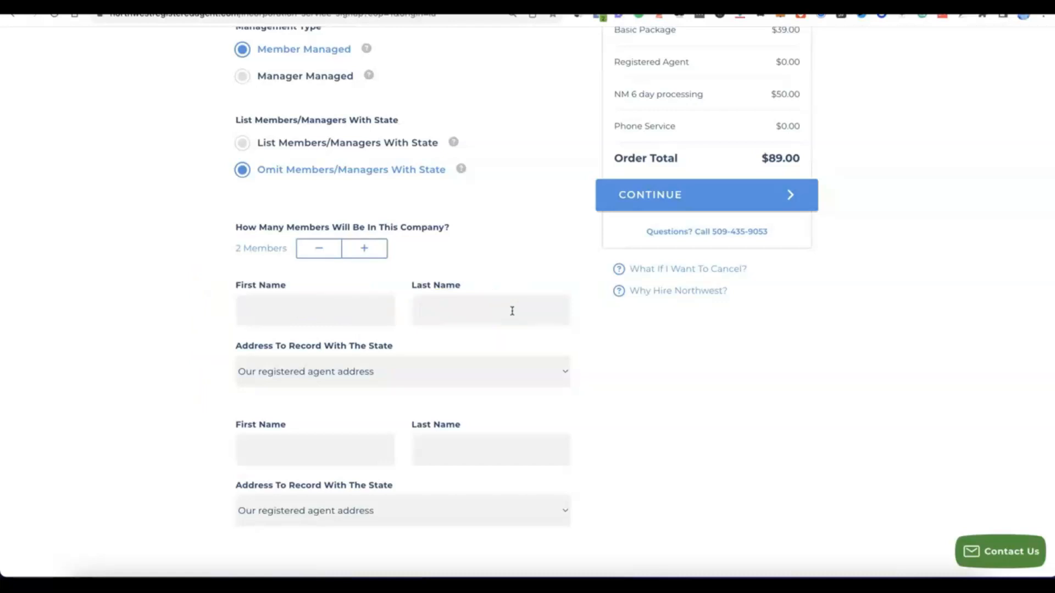
left_click(663, 306)
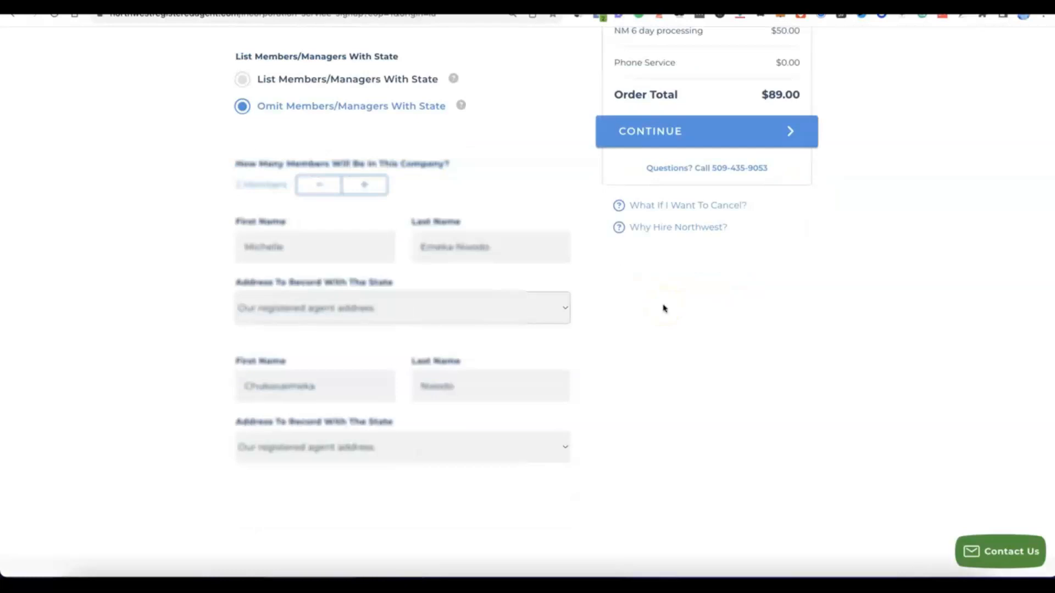
left_click(624, 307)
scroll(621, 322, "up", 2)
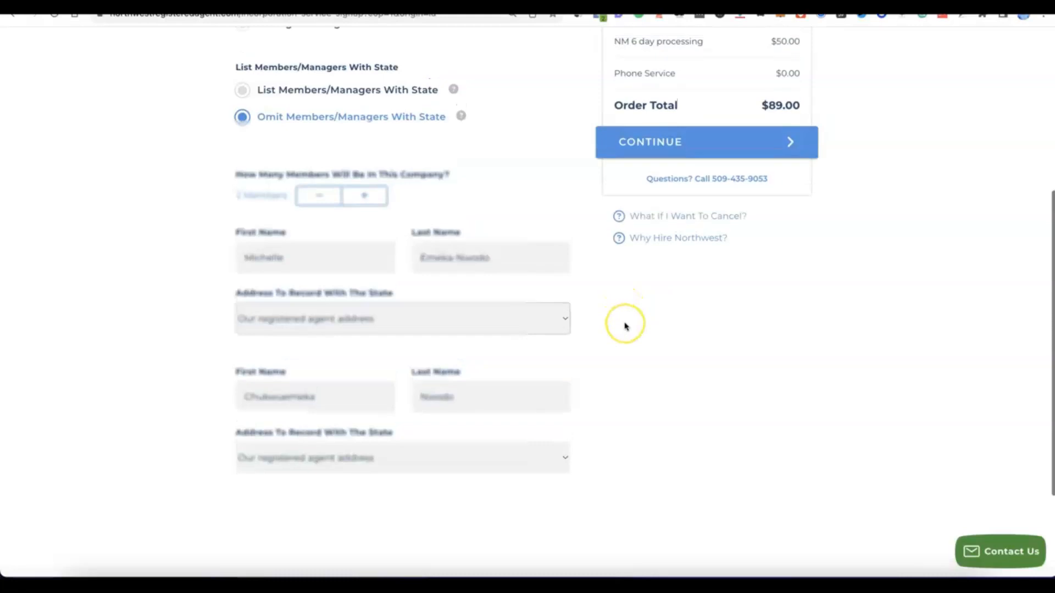
left_click(692, 378)
scroll(665, 206, "up", 1)
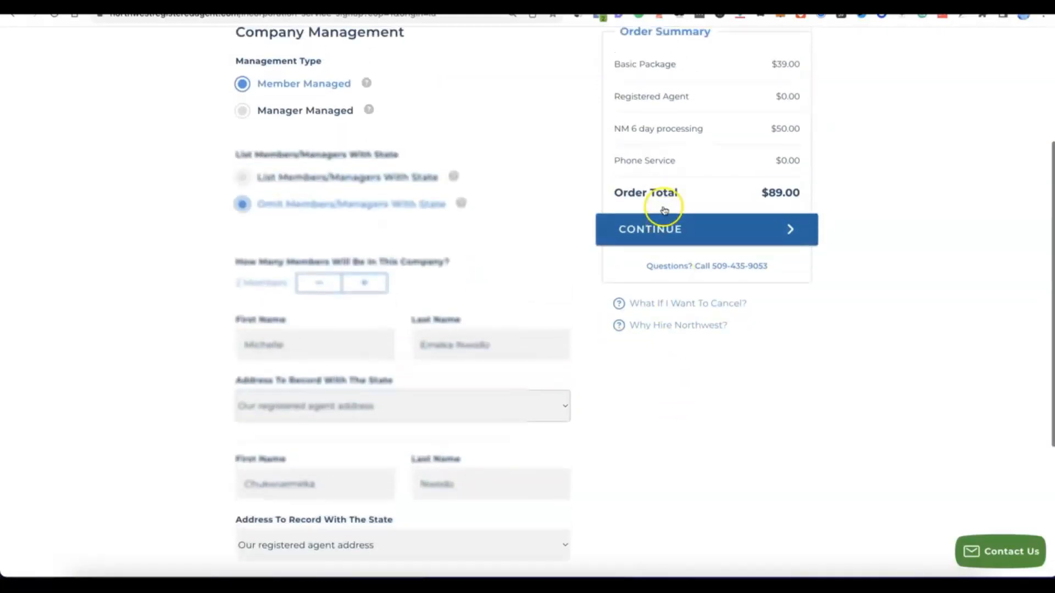
left_click(665, 223)
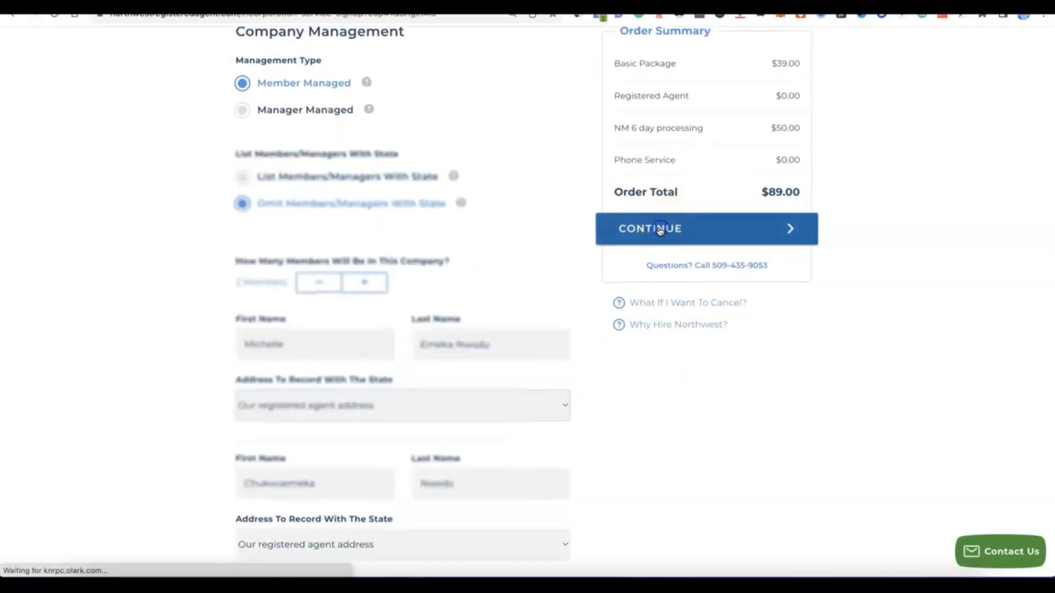
left_click(653, 226)
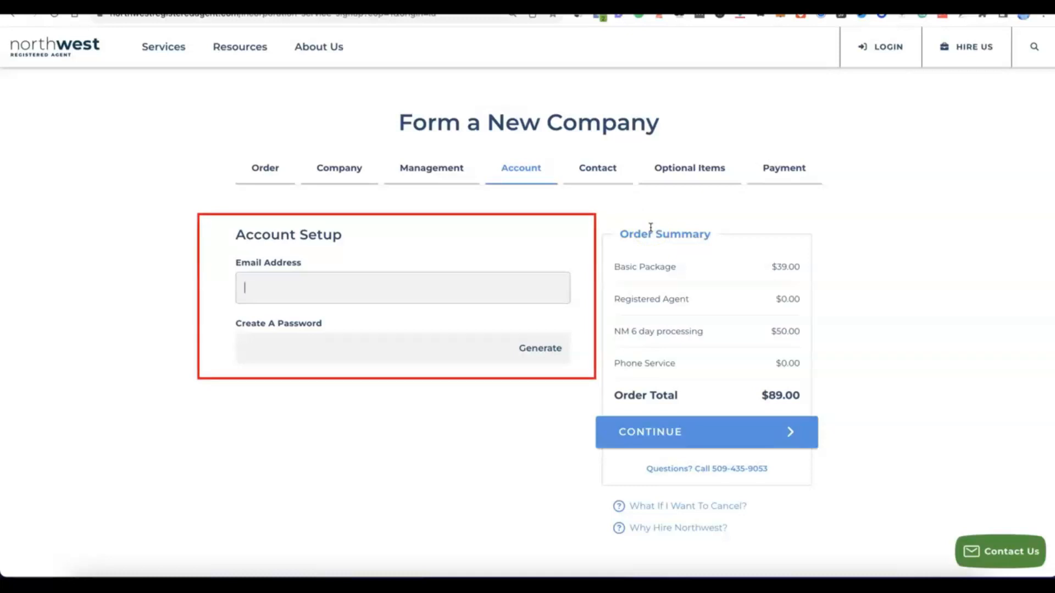
- Enter the account's email address, generate an account password, and continue to the contact details
left_click(632, 225)
left_click(358, 278)
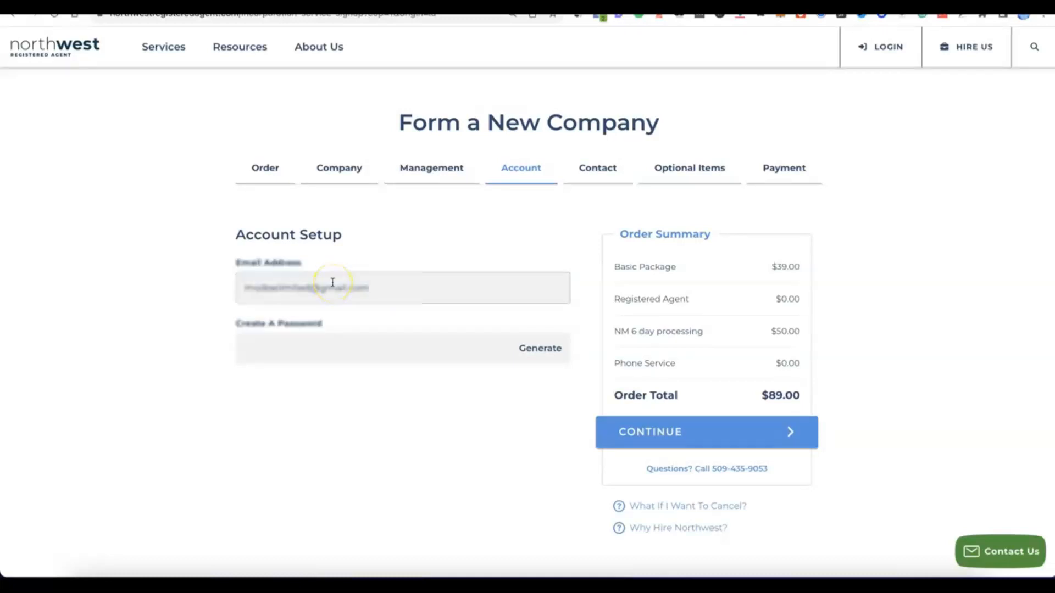
left_click(340, 339)
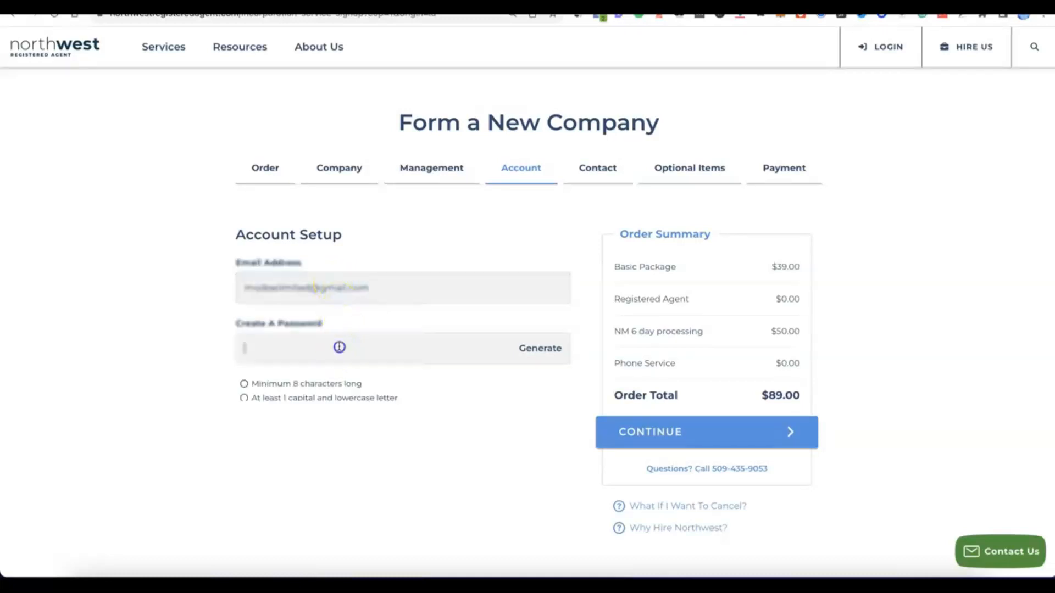
left_click(543, 349)
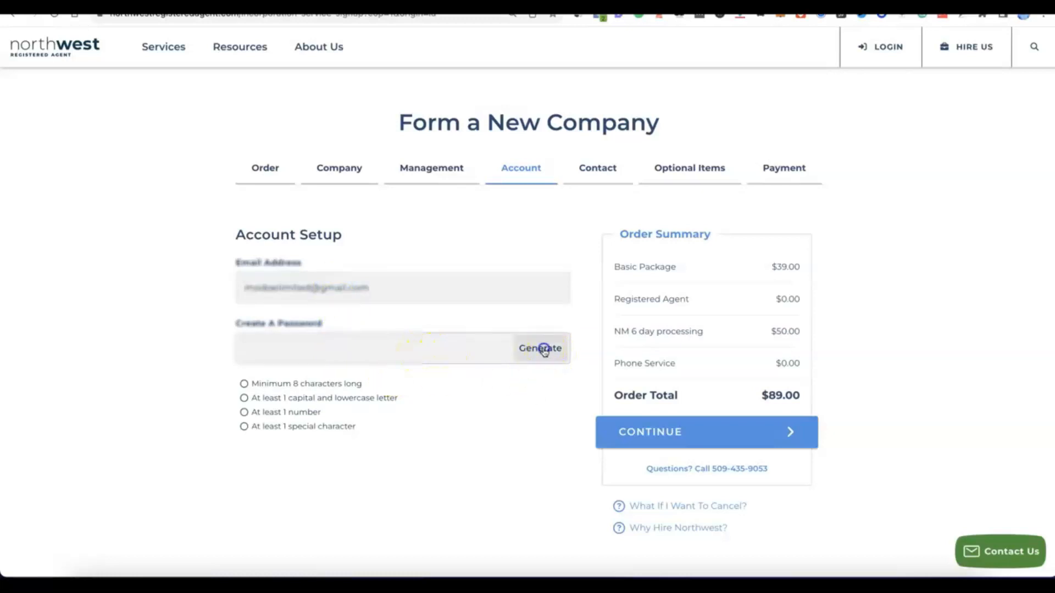
left_click(382, 396)
scroll(382, 396, "down", 1)
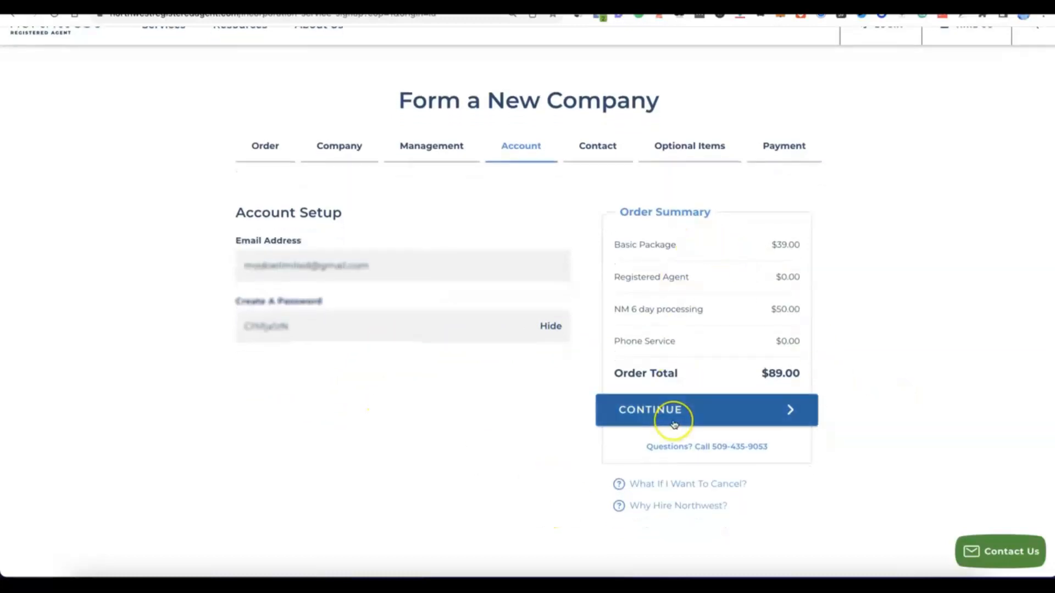
left_click(687, 413)
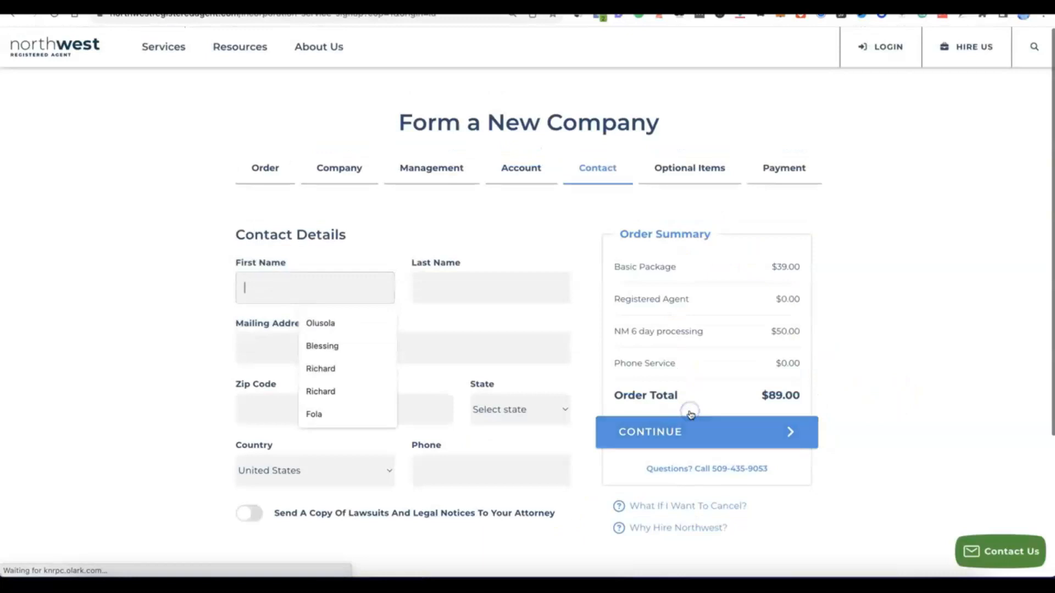
- Fill in the contact's name, full mailing address, country and phone number, and continue to the optional items
left_click(166, 255)
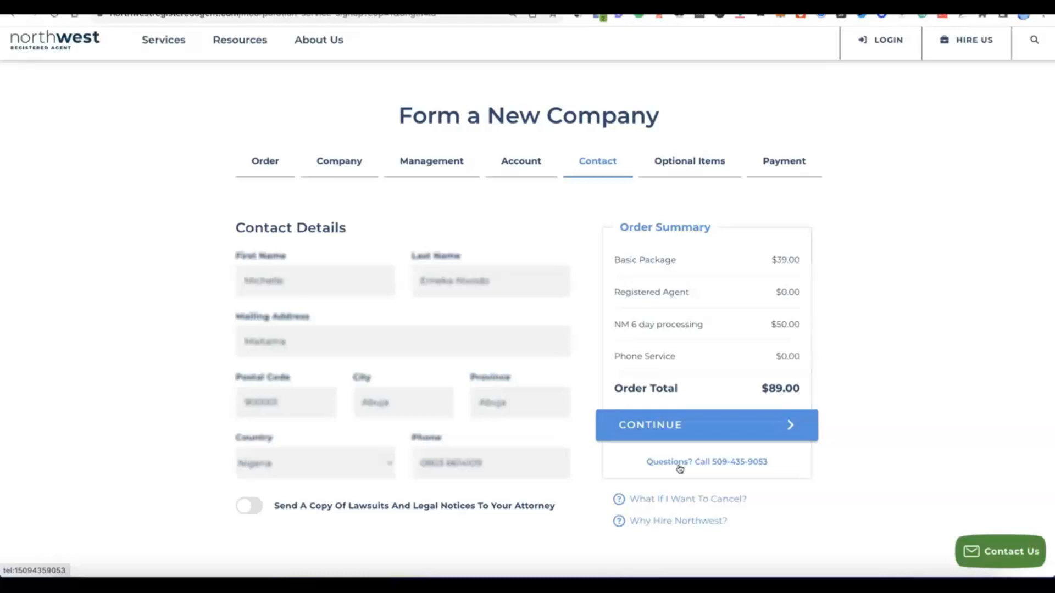
left_click(655, 434)
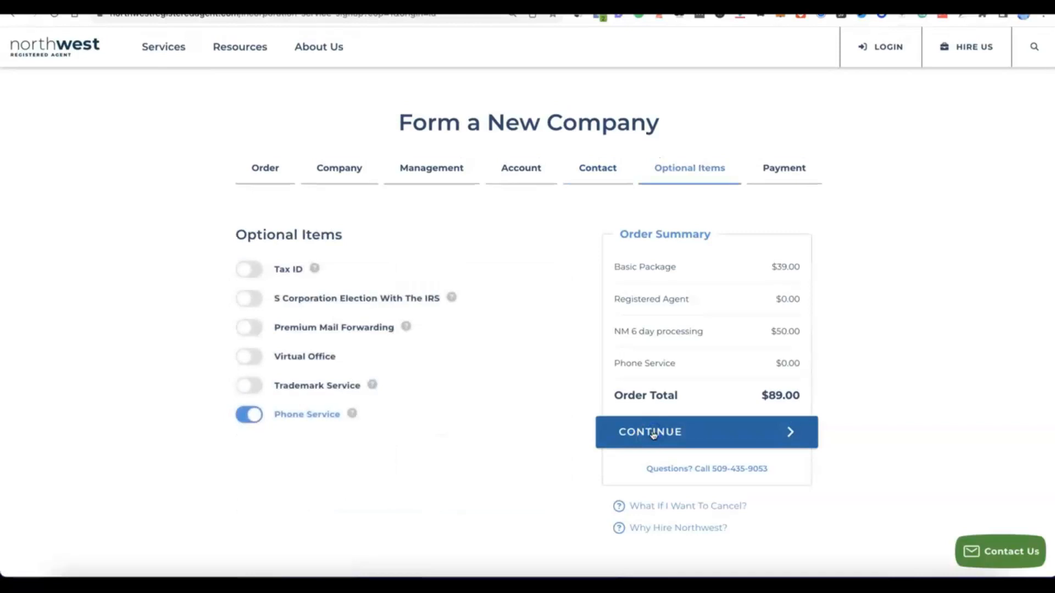
- Turn off the optional Phone Service so it is excluded from the order
left_click(391, 415)
left_click(254, 418)
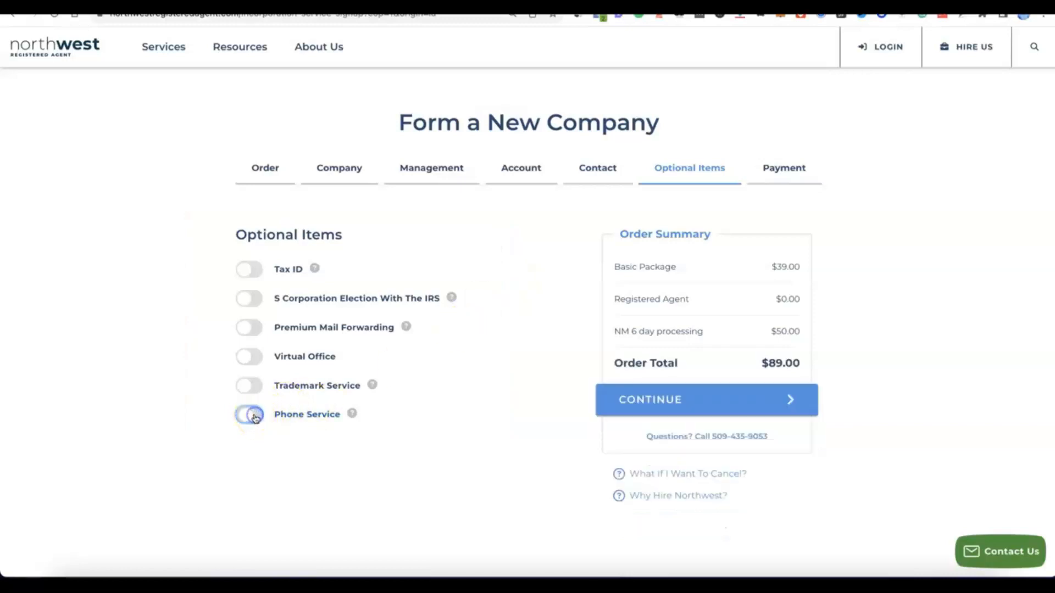
left_click(247, 415)
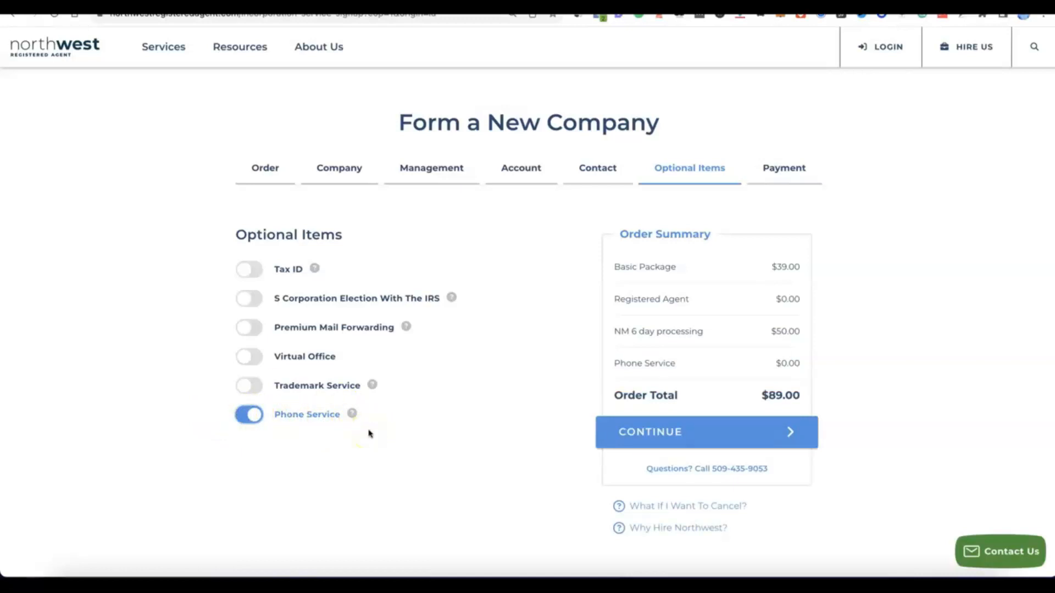
left_click(251, 416)
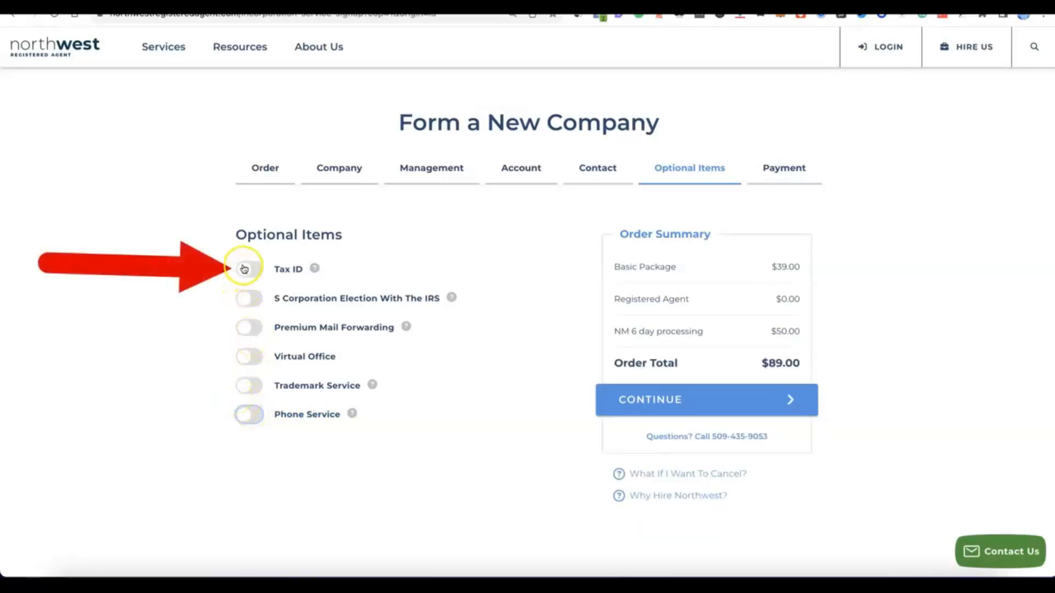
- Add the optional Tax ID service with the "Do NOT Have Social Security Number" option
left_click(244, 269)
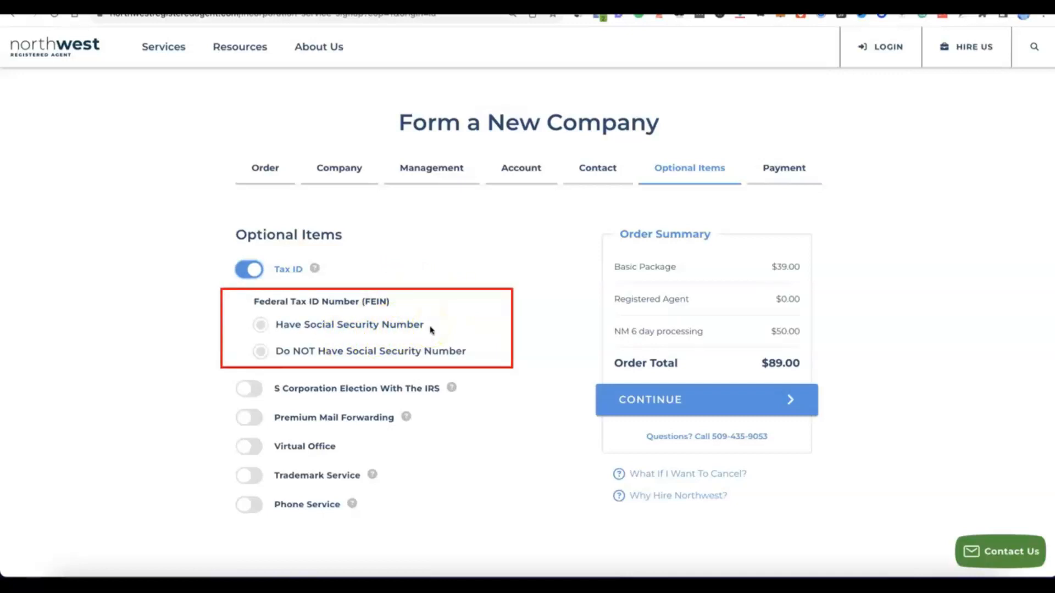
left_click(262, 324)
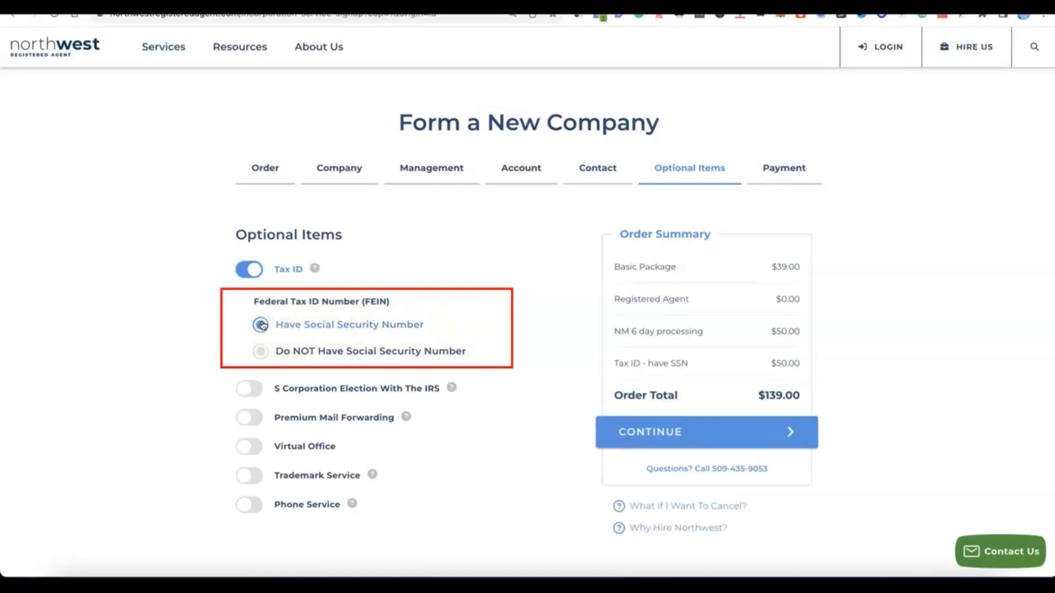
left_click(257, 352)
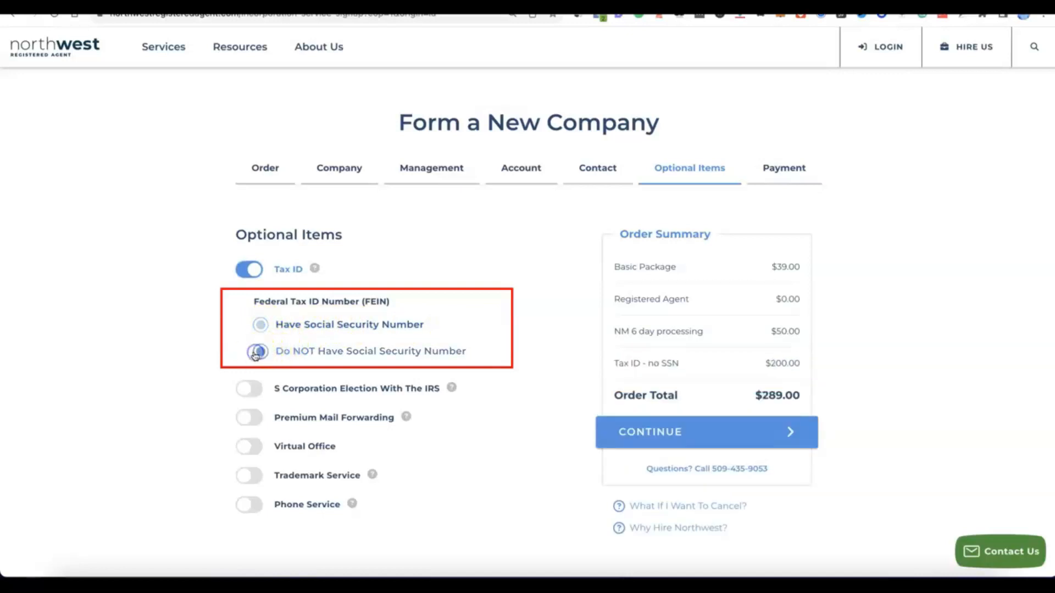
left_click(356, 358)
left_click(303, 346)
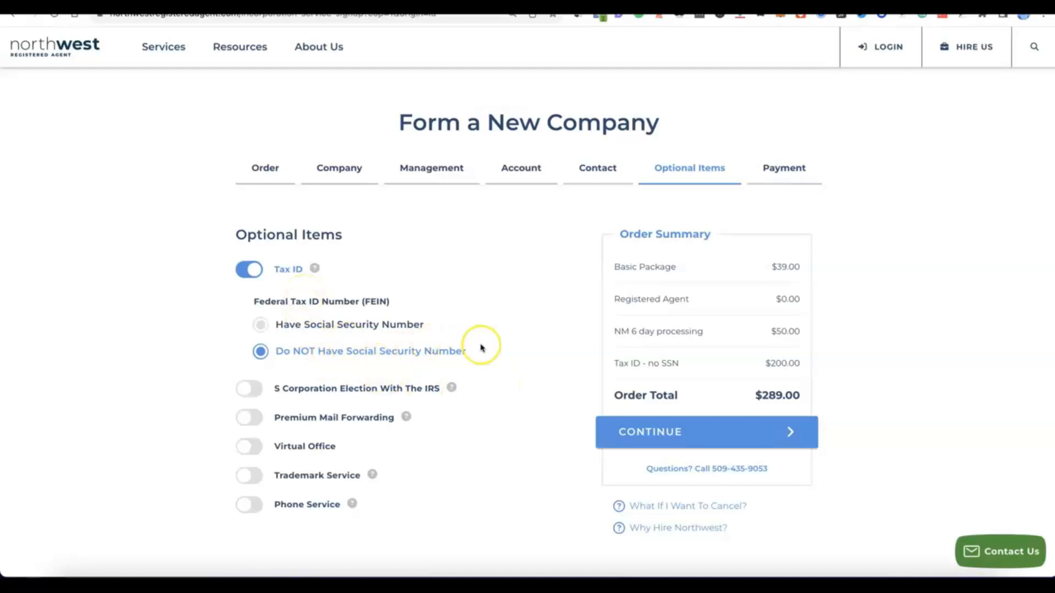
scroll(481, 348, "down", 1)
scroll(482, 348, "up", 1)
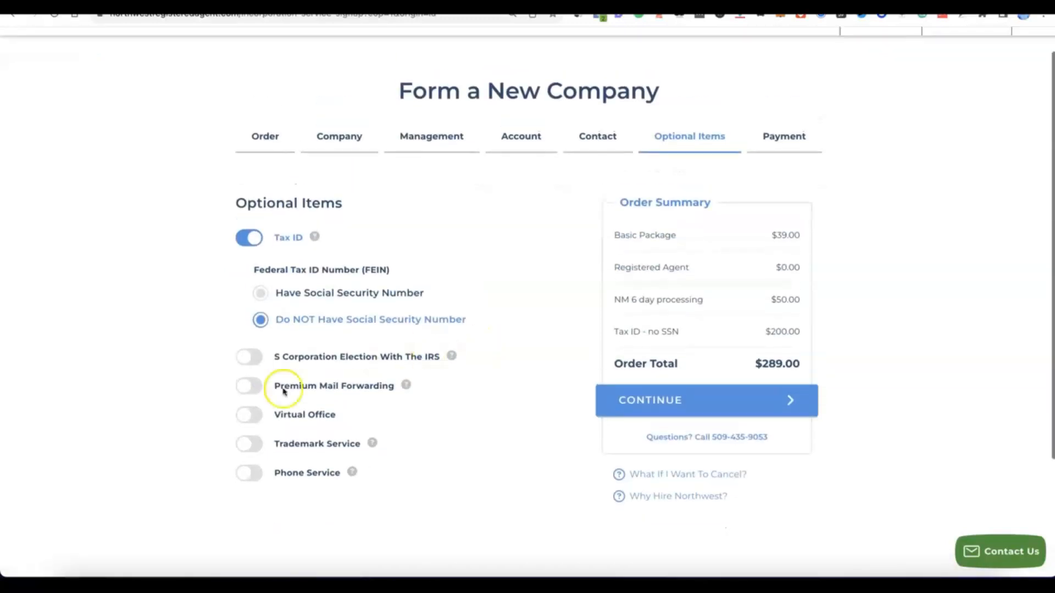
- Continue to payment, fill in the cardholder name, card number, expiration date and CVV, and complete the order
left_click(664, 401)
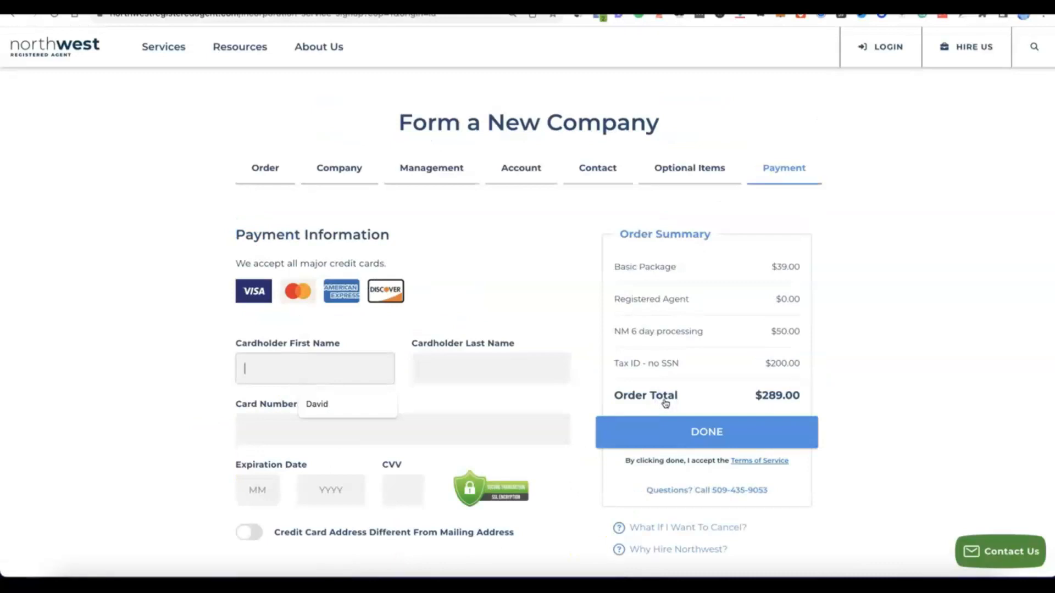
scroll(666, 373, "down", 2)
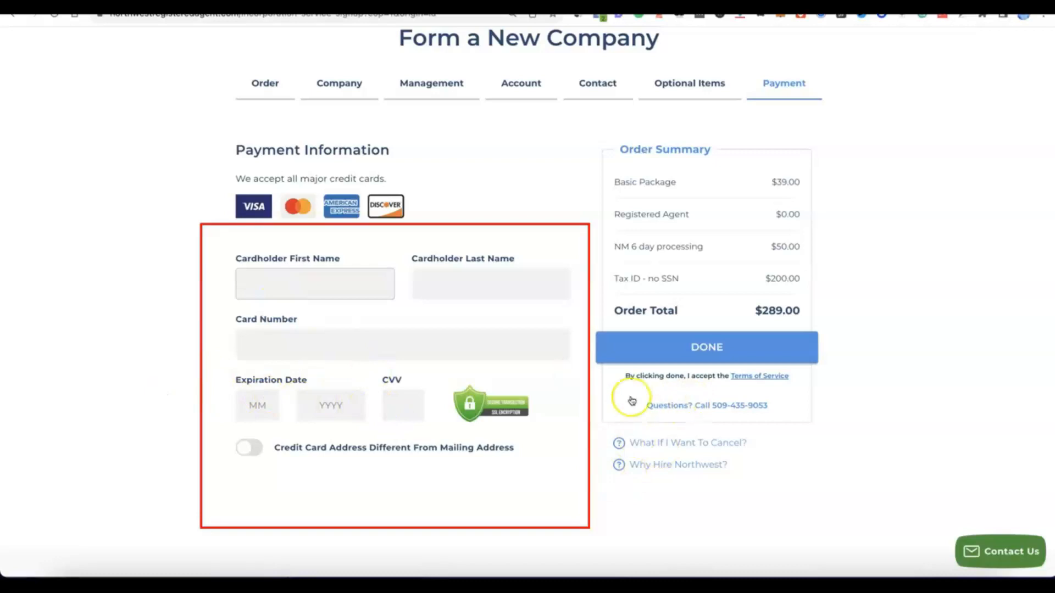
left_click(343, 287)
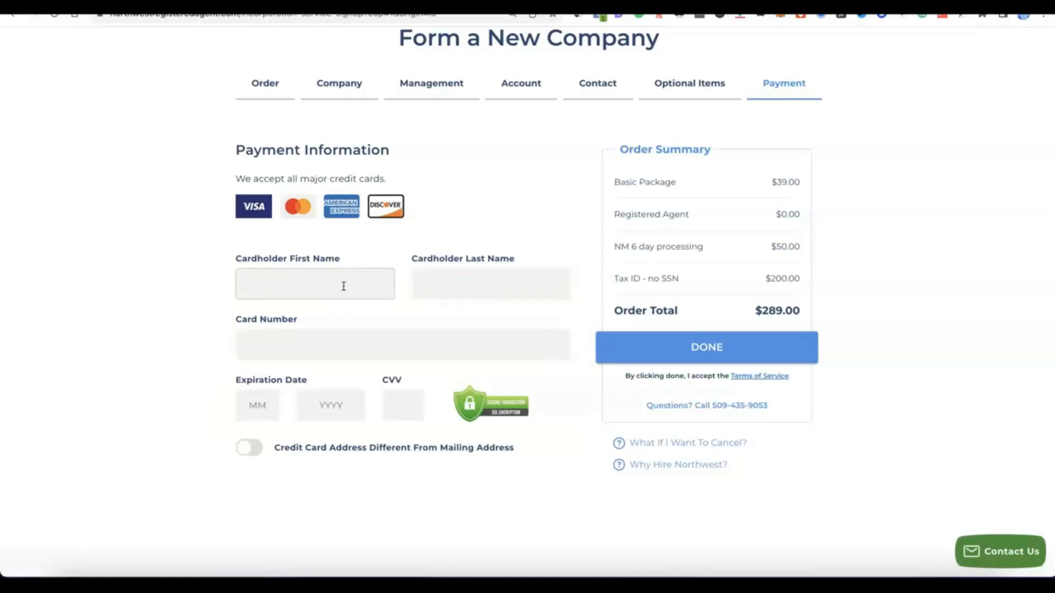
left_click(394, 272)
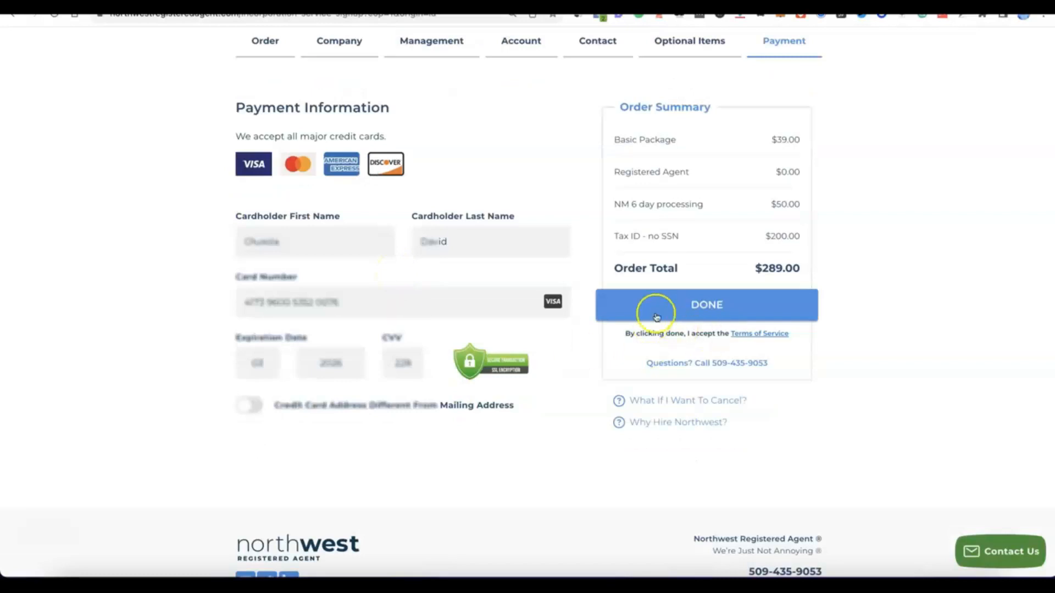
left_click(669, 306)
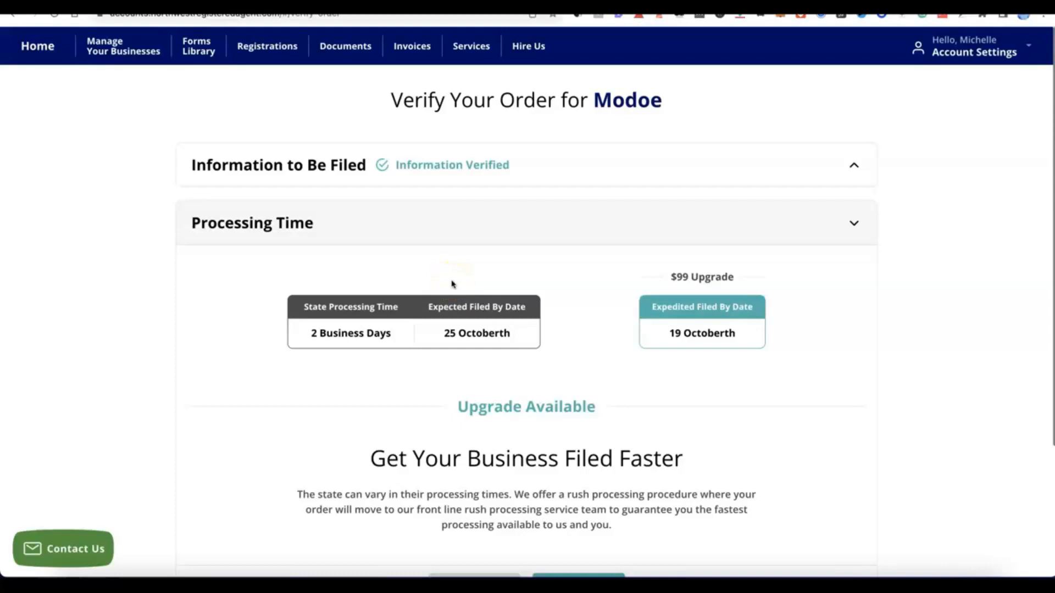
- Verify the Modoe order with standard processing time and no additional business items, and submit it for filing
left_click(481, 248)
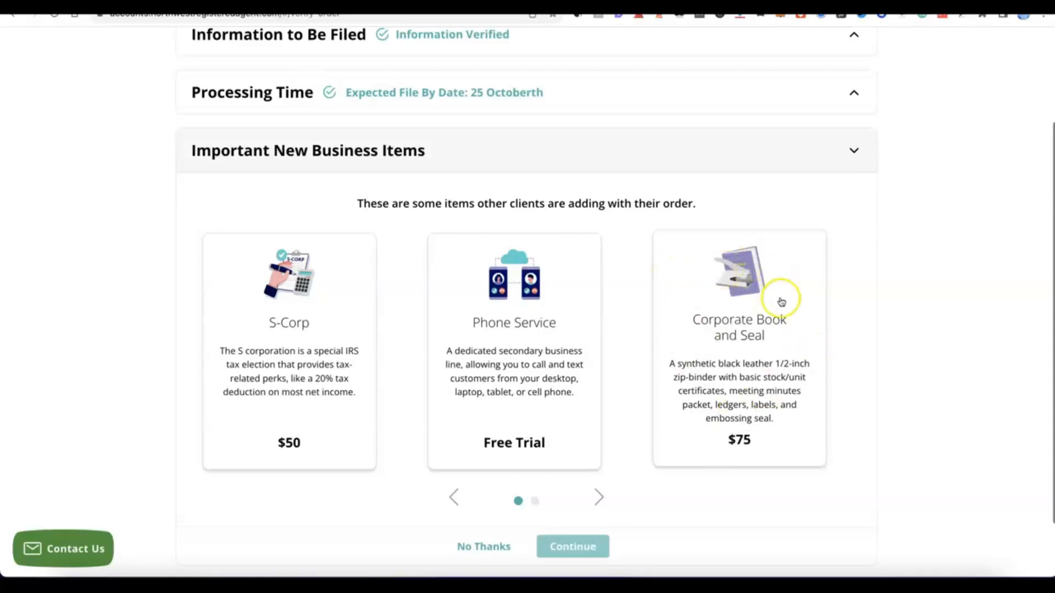
scroll(648, 297, "down", 3)
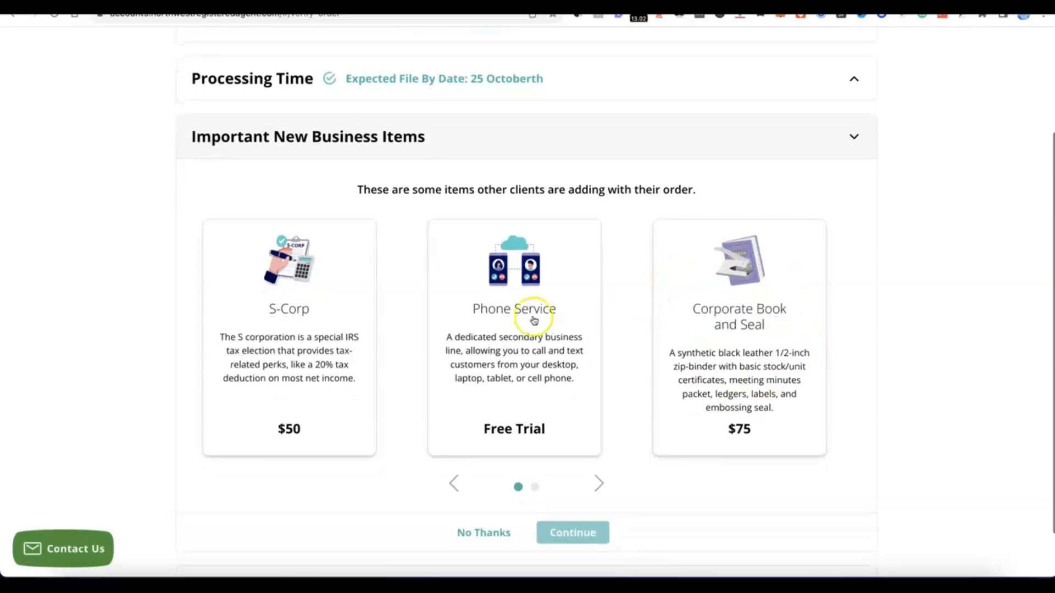
left_click(484, 477)
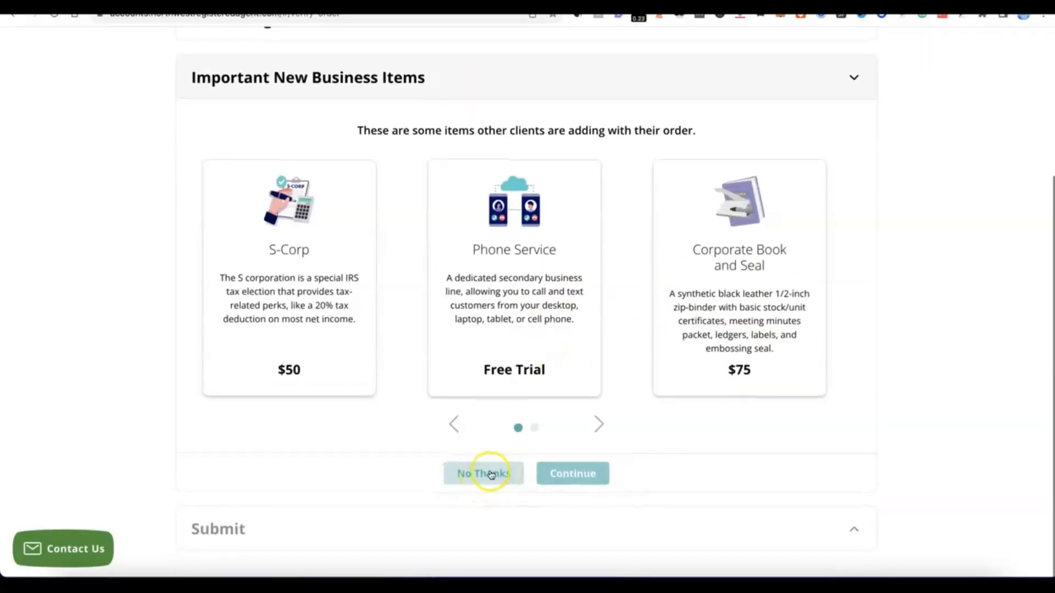
left_click(490, 475)
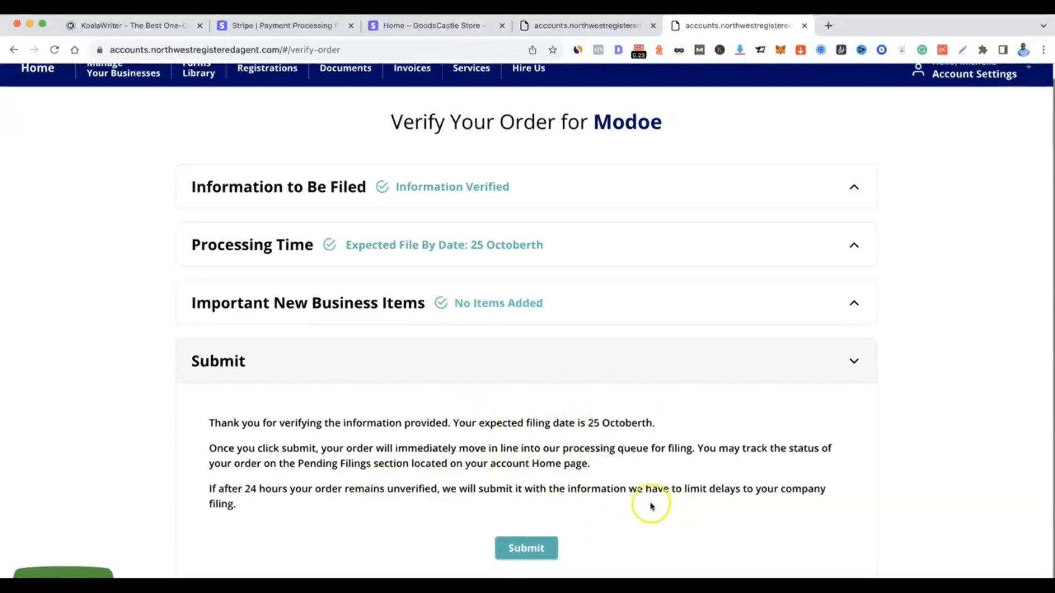
left_click(526, 548)
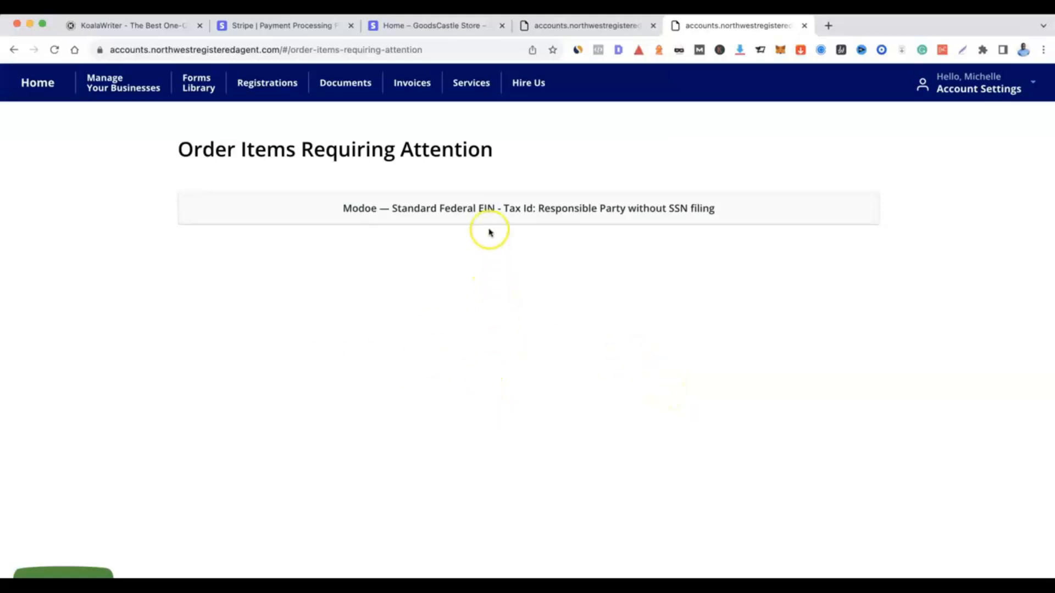
- Open the Federal EIN item requiring attention and select the existing contact as the Responsible Party
left_click(489, 208)
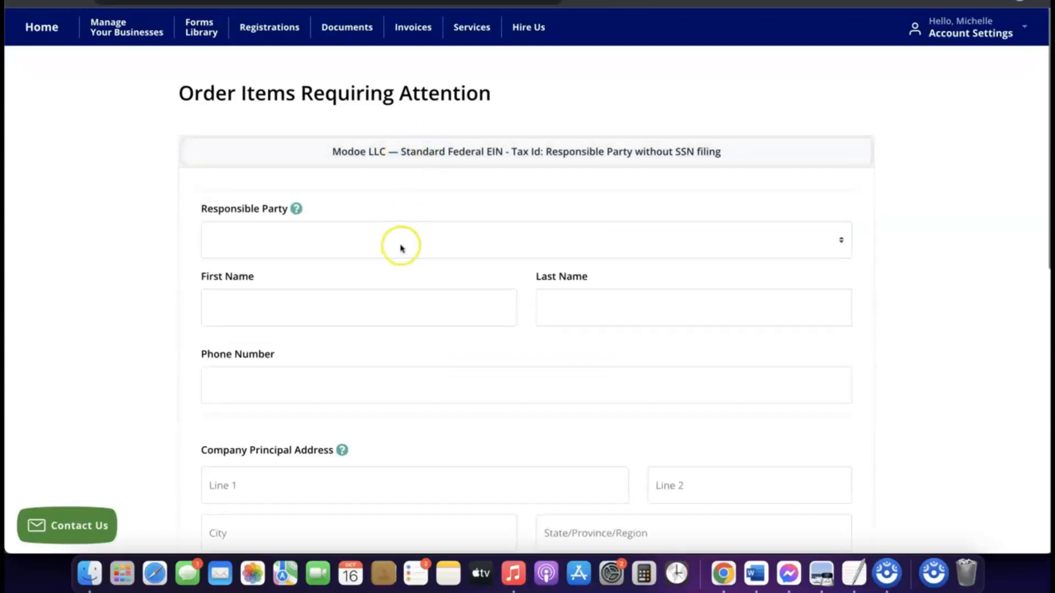
scroll(400, 248, "down", 3)
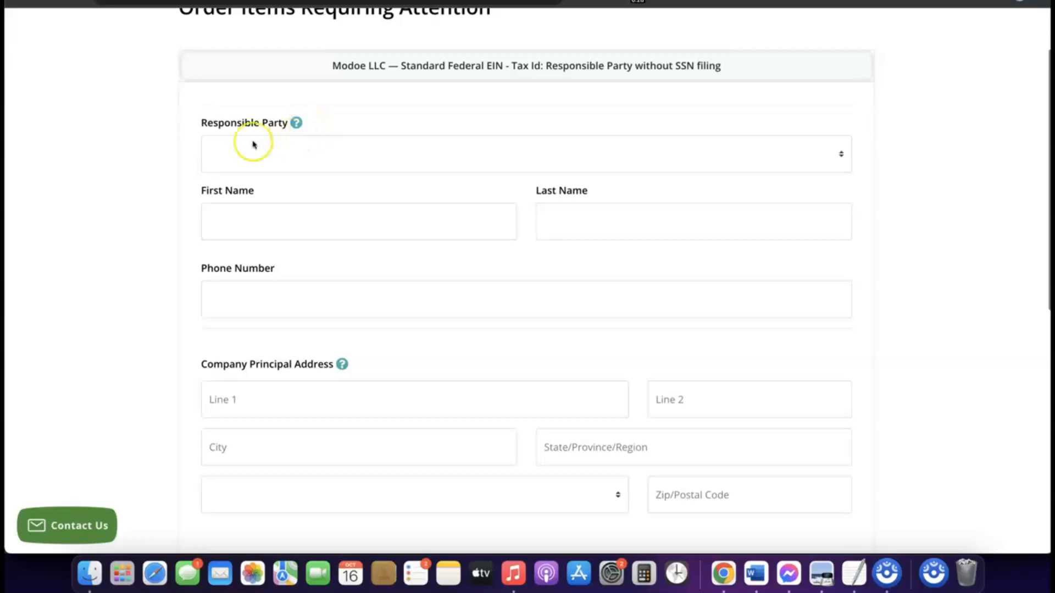
left_click(289, 147)
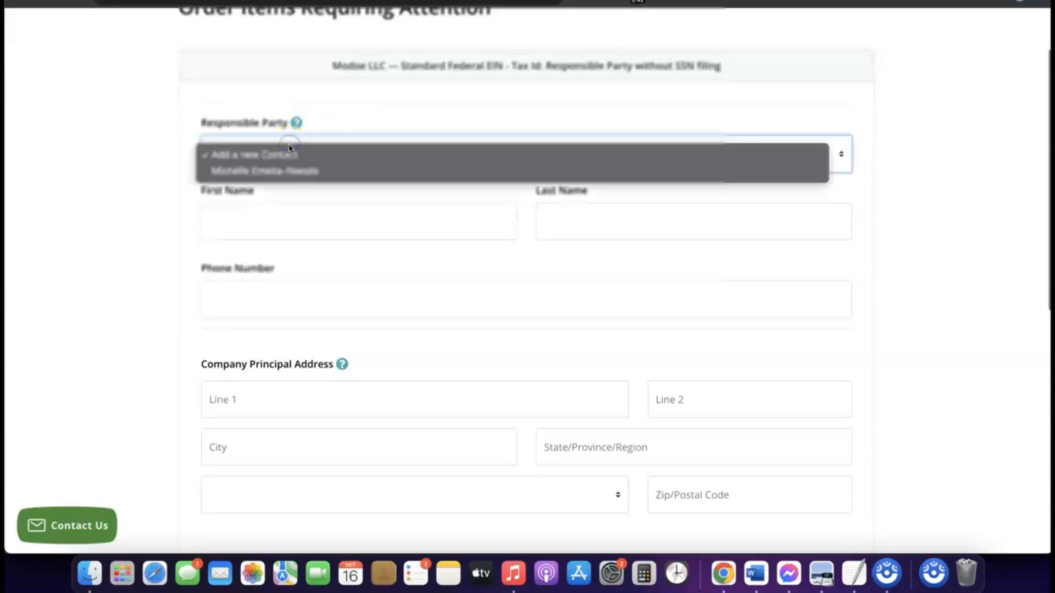
left_click(279, 172)
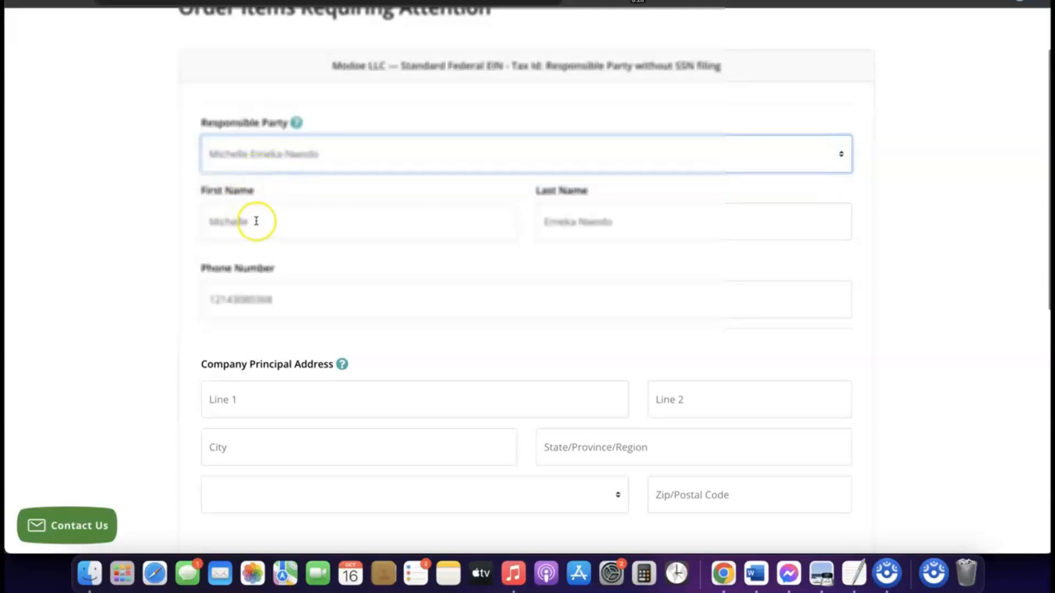
- Fill in the Company Principal Address with the street, suite, city, state, country and postal code
scroll(437, 259, "down", 3)
scroll(438, 260, "down", 4)
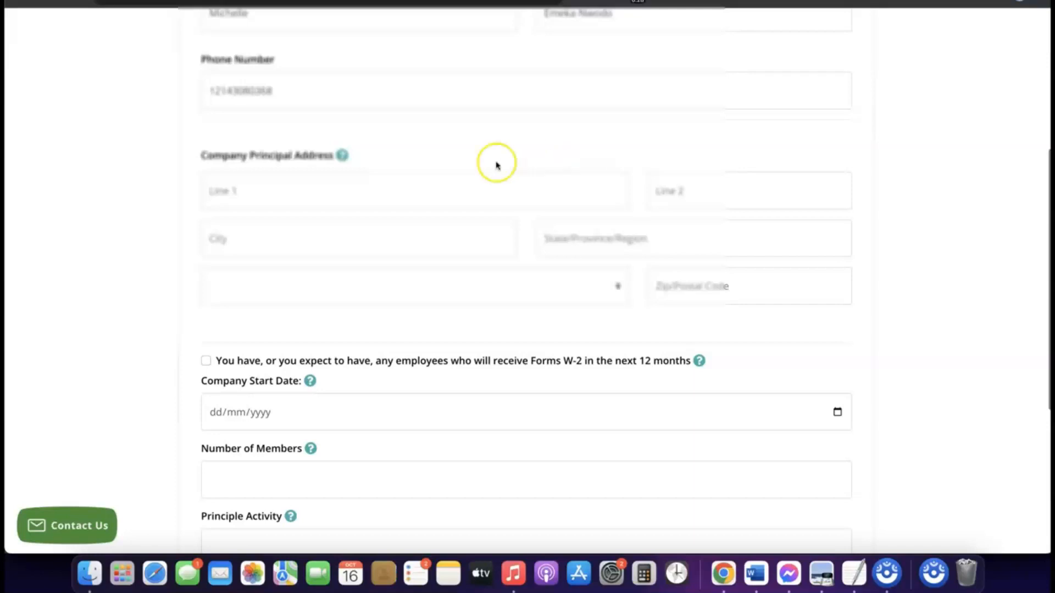
scroll(457, 153, "down", 2)
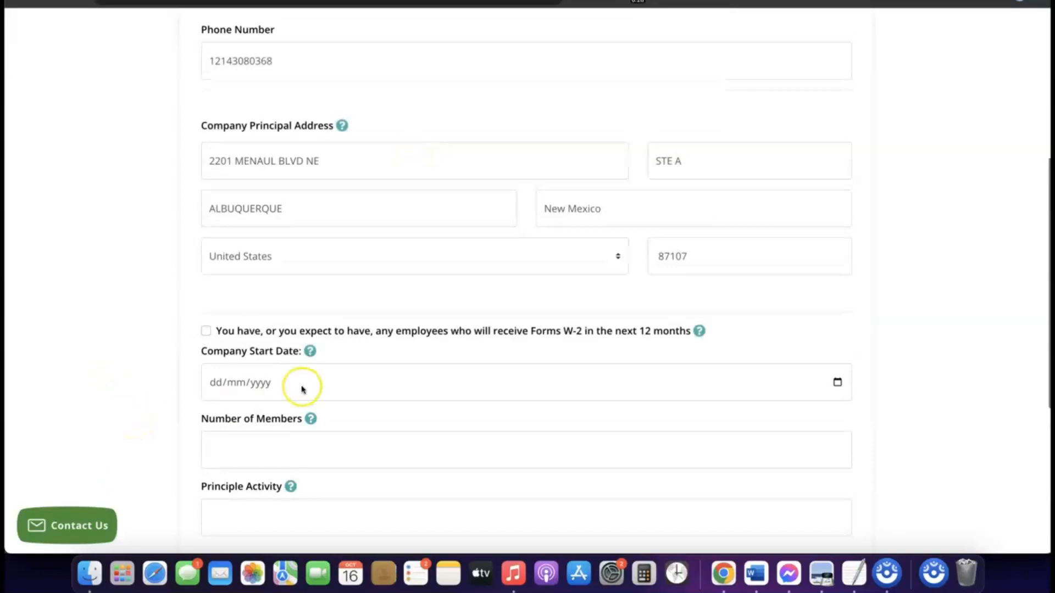
- Set the Company Start Date to 16/01/2024, leaving the W-2 employees option unchecked
scroll(302, 389, "down", 2)
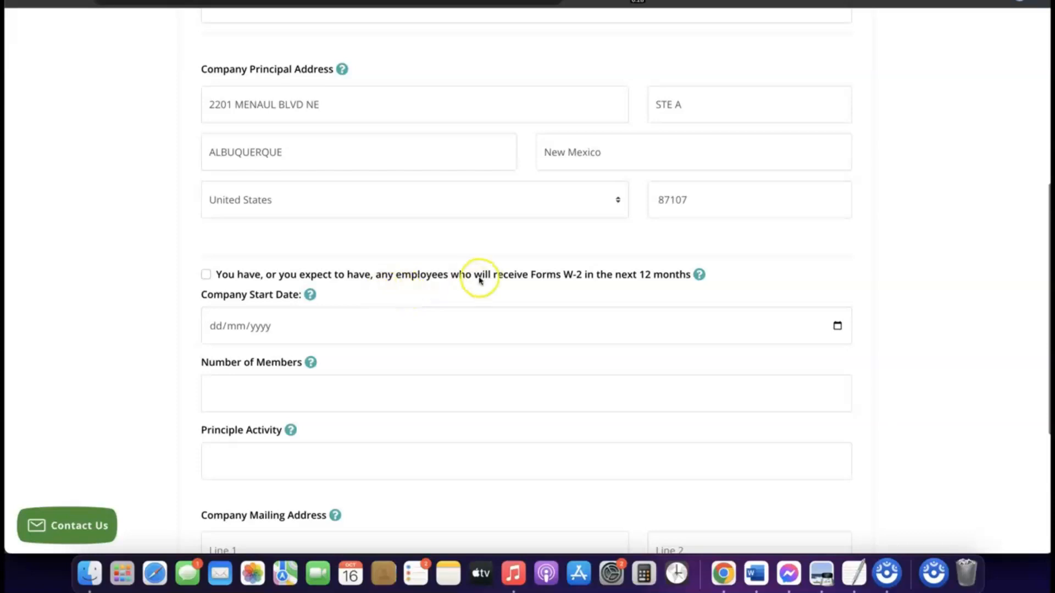
scroll(217, 278, "down", 1)
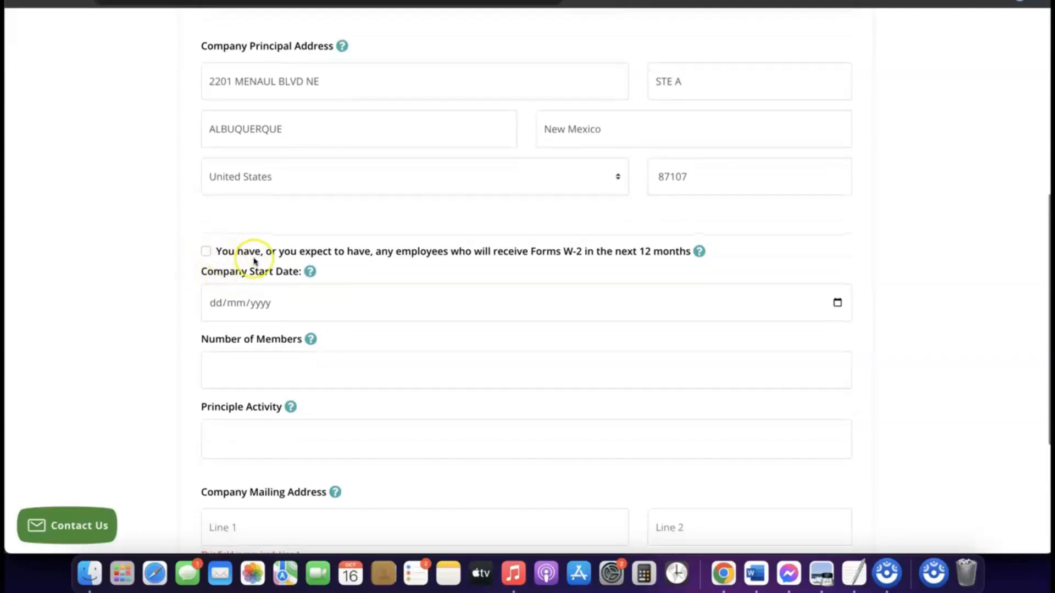
scroll(254, 262, "down", 2)
left_click(257, 281)
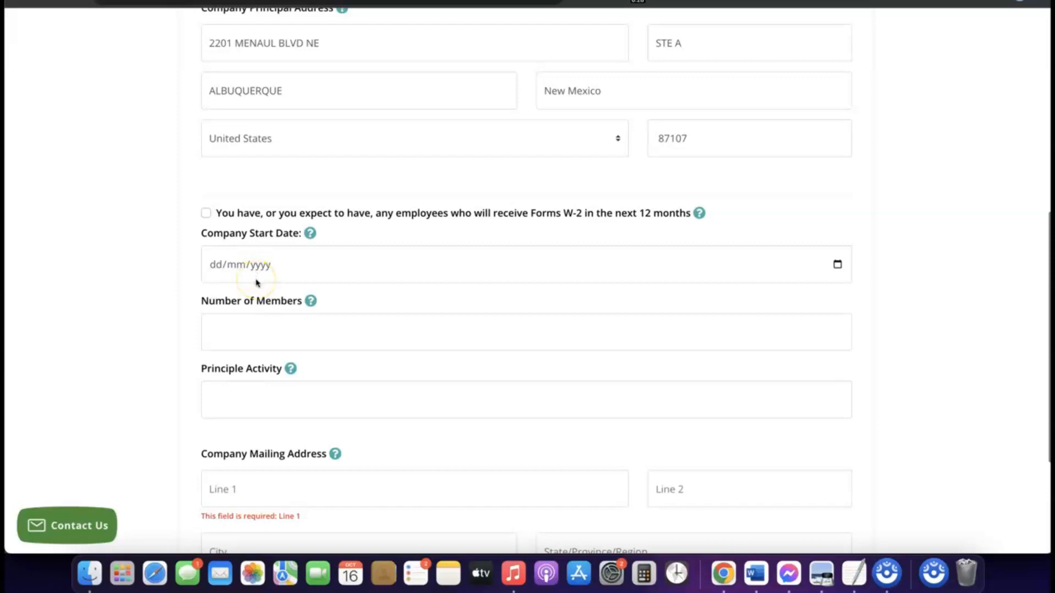
left_click(251, 266)
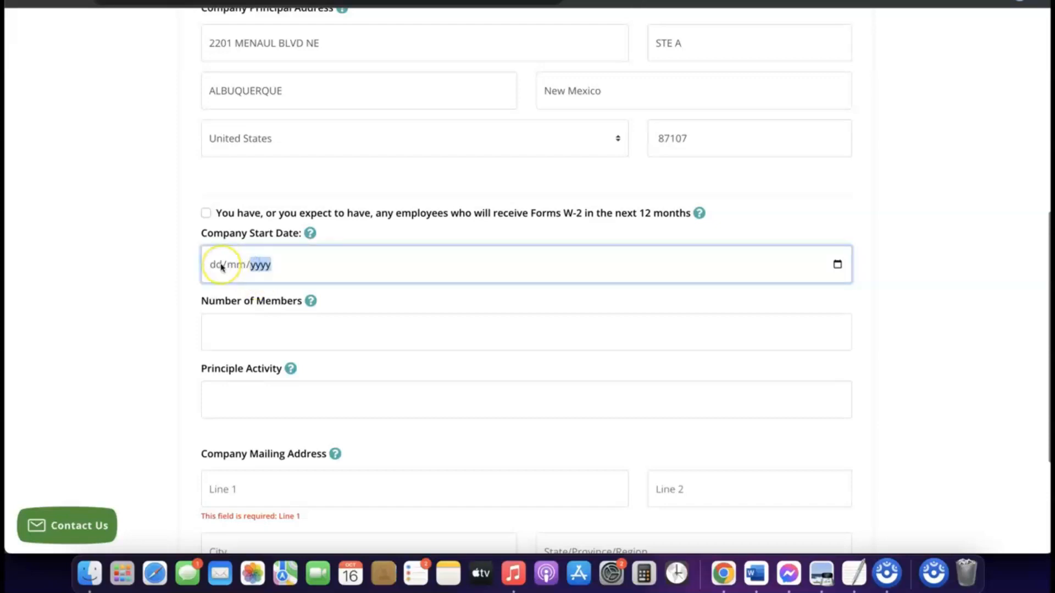
left_click(310, 233)
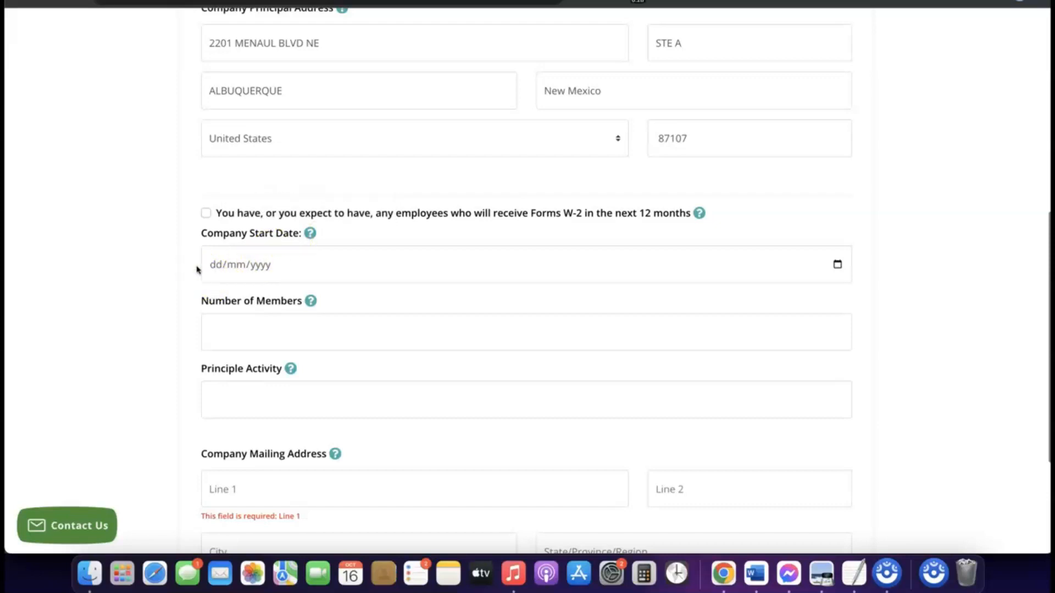
left_click(241, 267)
left_click(839, 266)
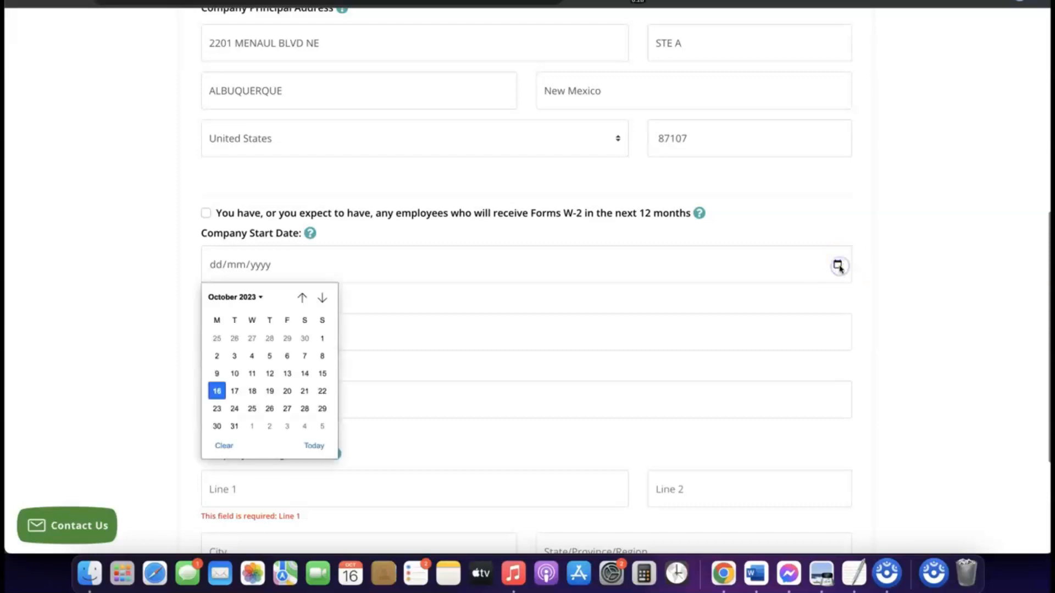
left_click(259, 297)
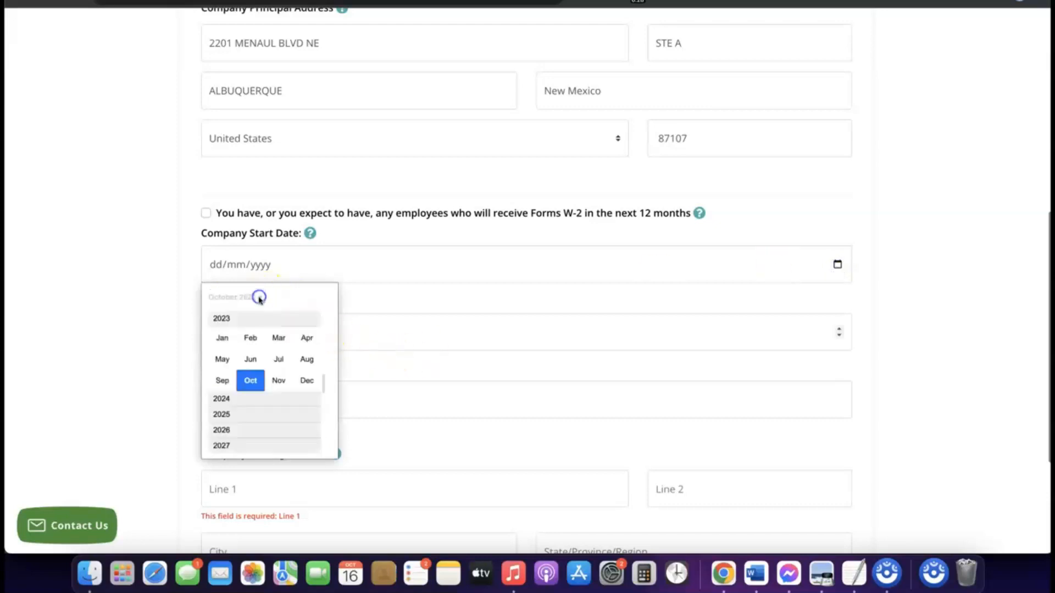
left_click(231, 399)
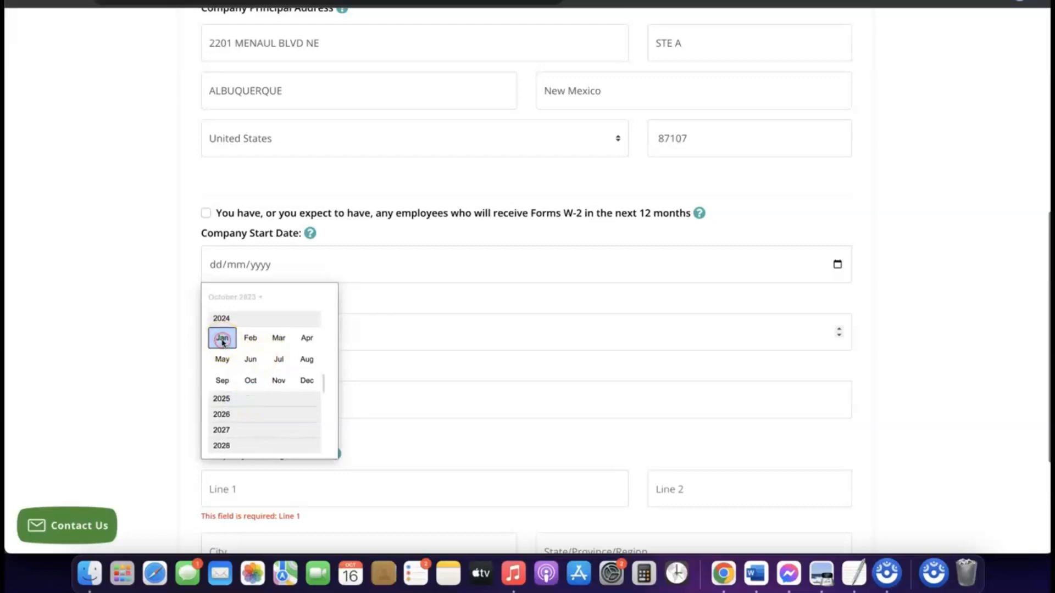
left_click(222, 339)
left_click(460, 328)
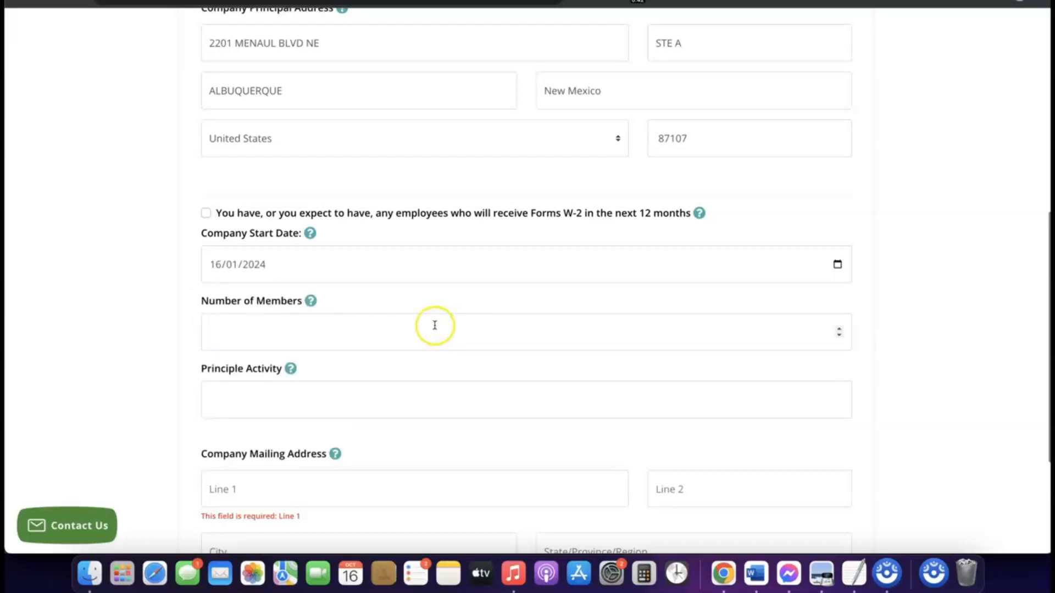
- Set the Number of Members to 1 and enter eCommerce as the Principle Activity
scroll(439, 315, "down", 1)
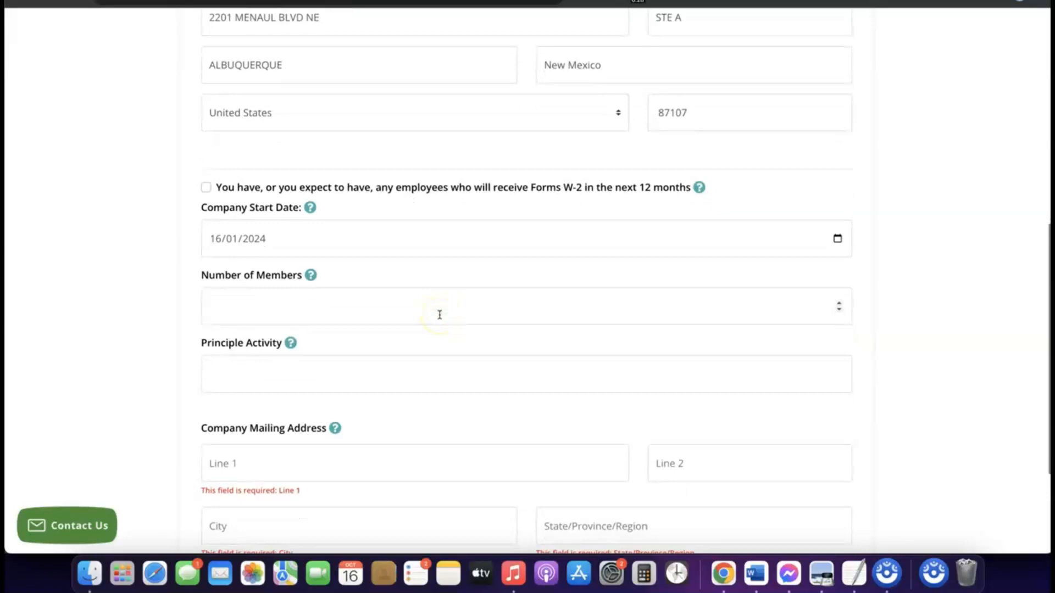
left_click(386, 310)
left_click(365, 305)
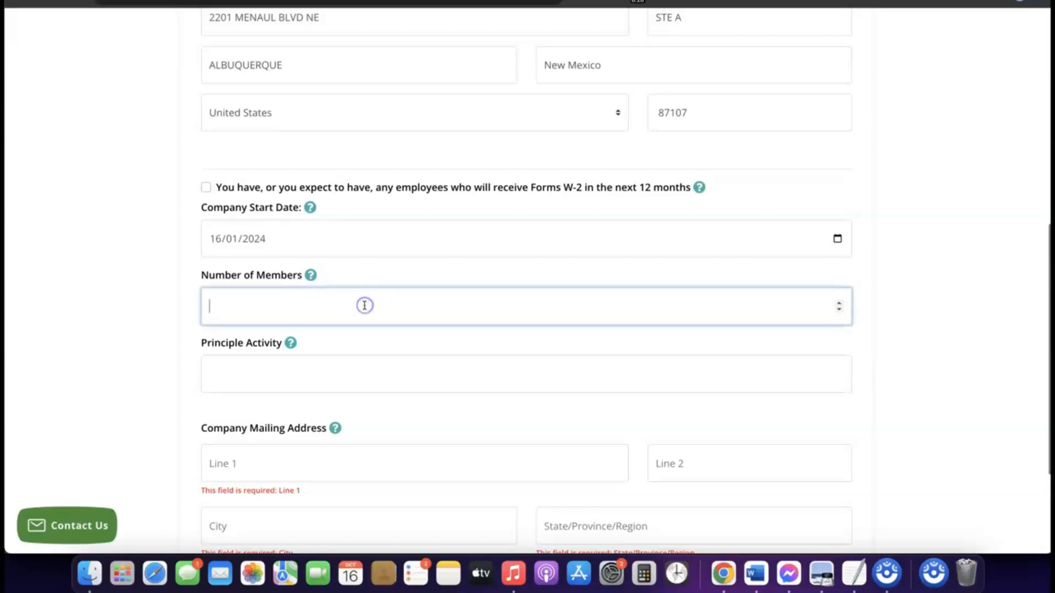
type("2")
scroll(367, 310, "down", 1)
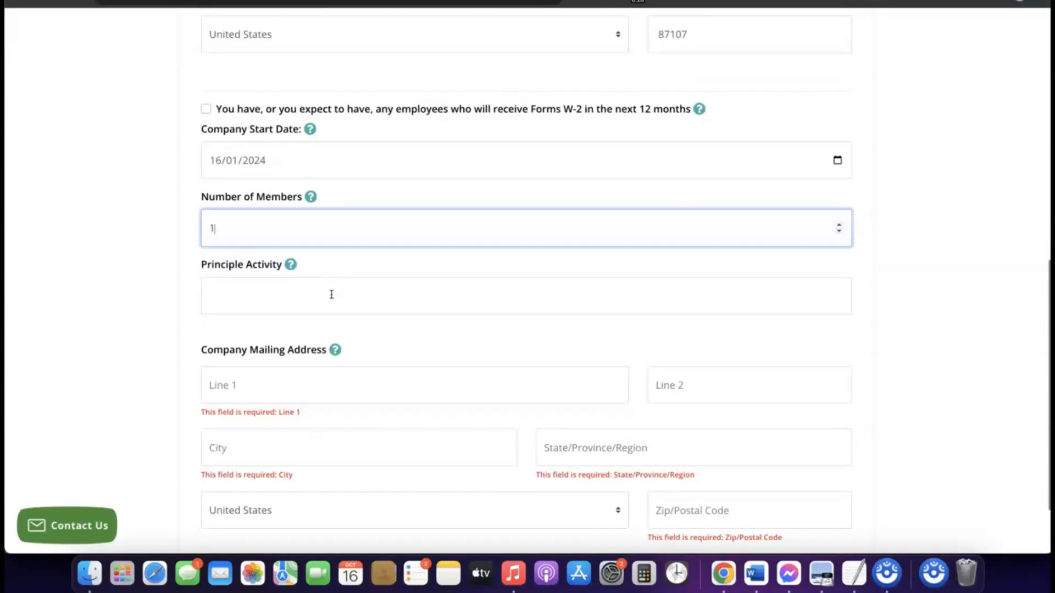
left_click(329, 290)
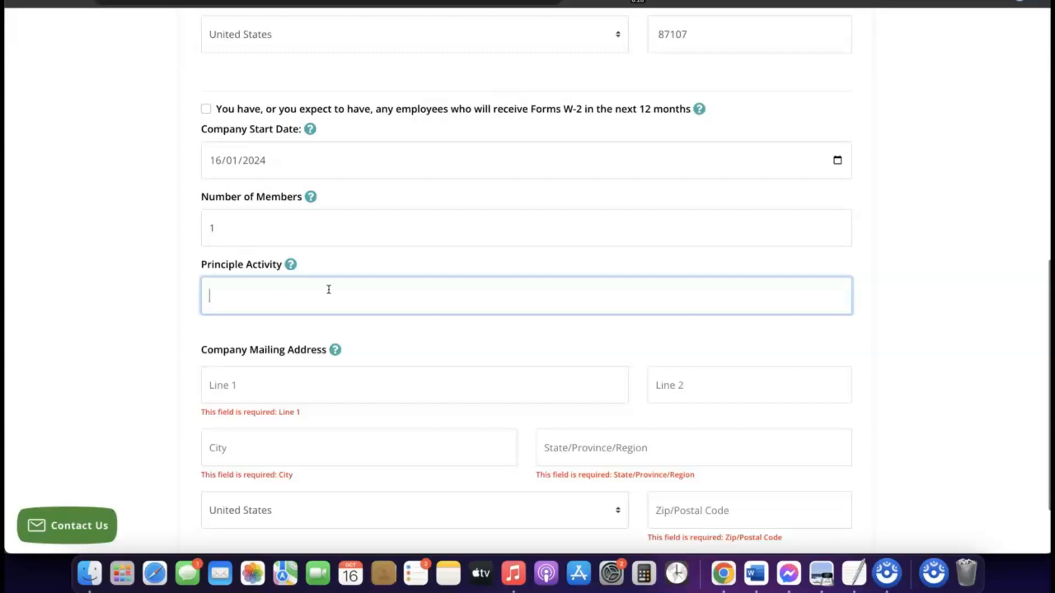
type("eCommerce")
- Fill in the Company Mailing Address by reusing the details of the Company Principal Address, starting with its street line
scroll(297, 312, "up", 1)
scroll(297, 311, "down", 5)
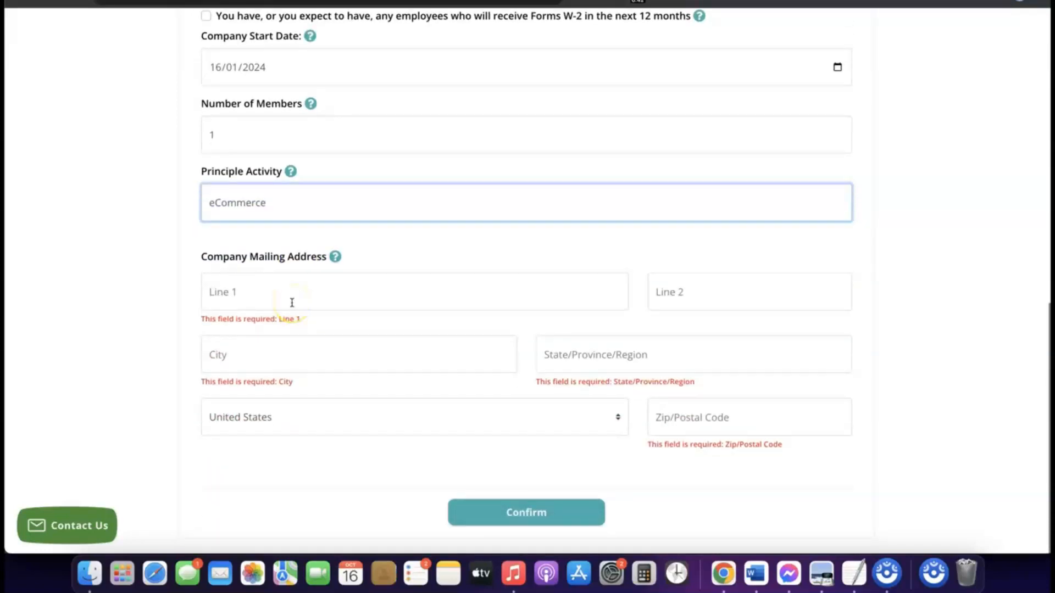
scroll(292, 303, "up", 7)
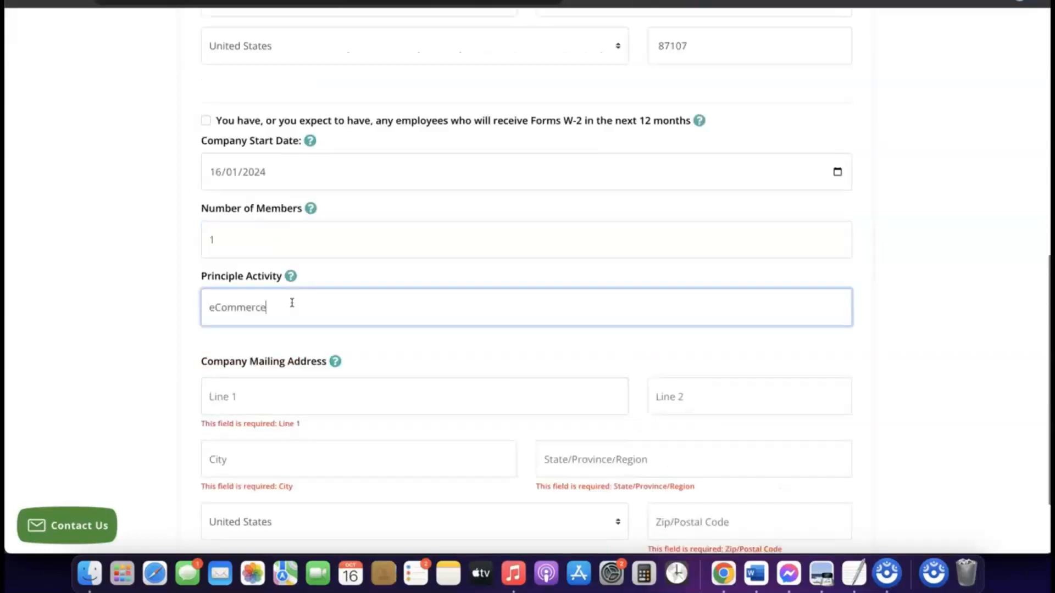
scroll(292, 302, "down", 6)
scroll(292, 303, "down", 1)
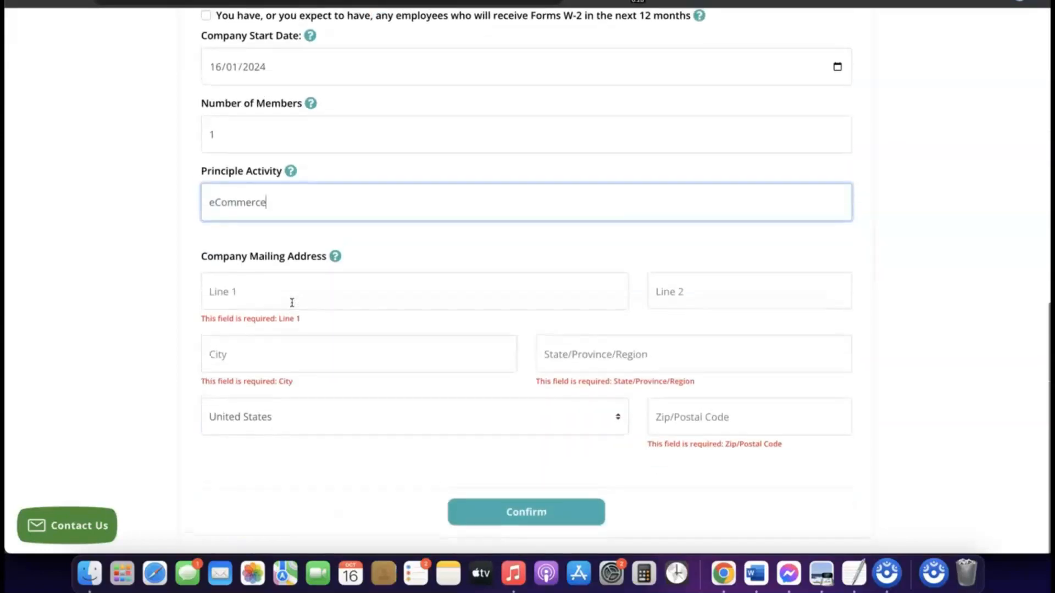
scroll(293, 308, "up", 5)
scroll(294, 314, "up", 1)
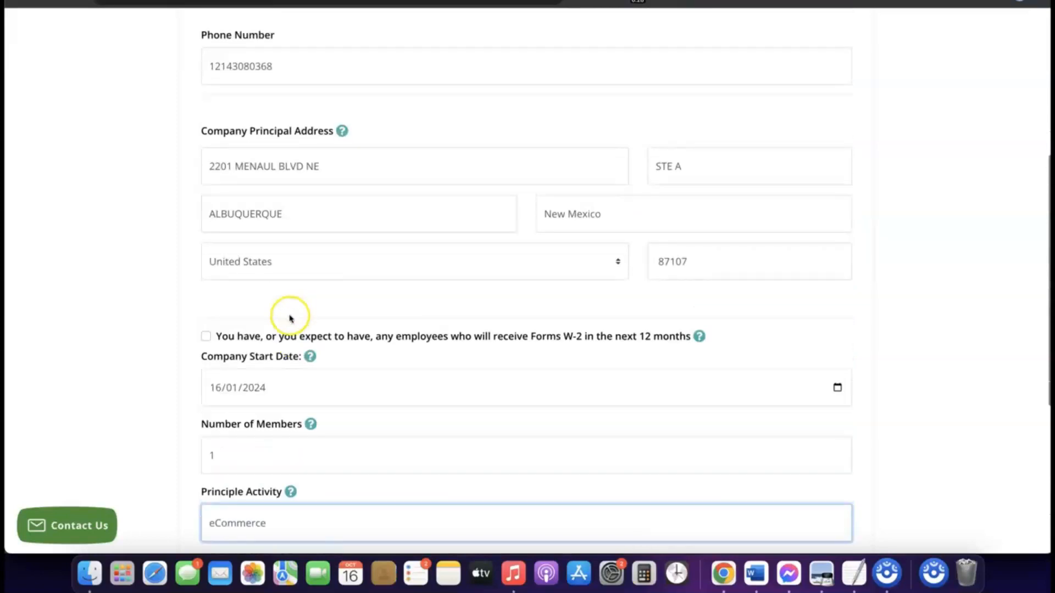
triple_click(292, 167)
right_click(292, 167)
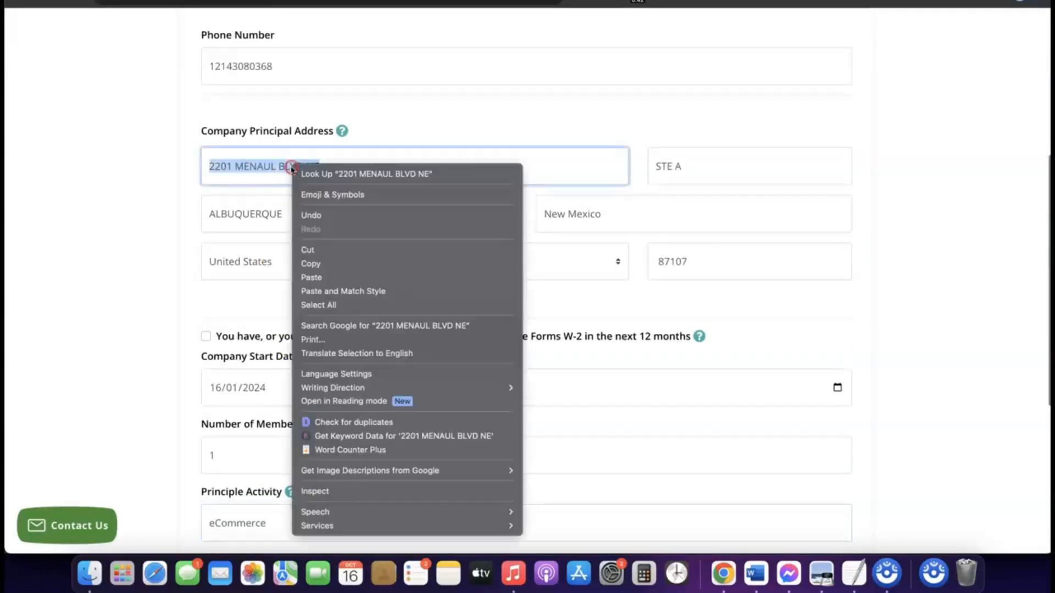
left_click(324, 267)
scroll(324, 267, "down", 6)
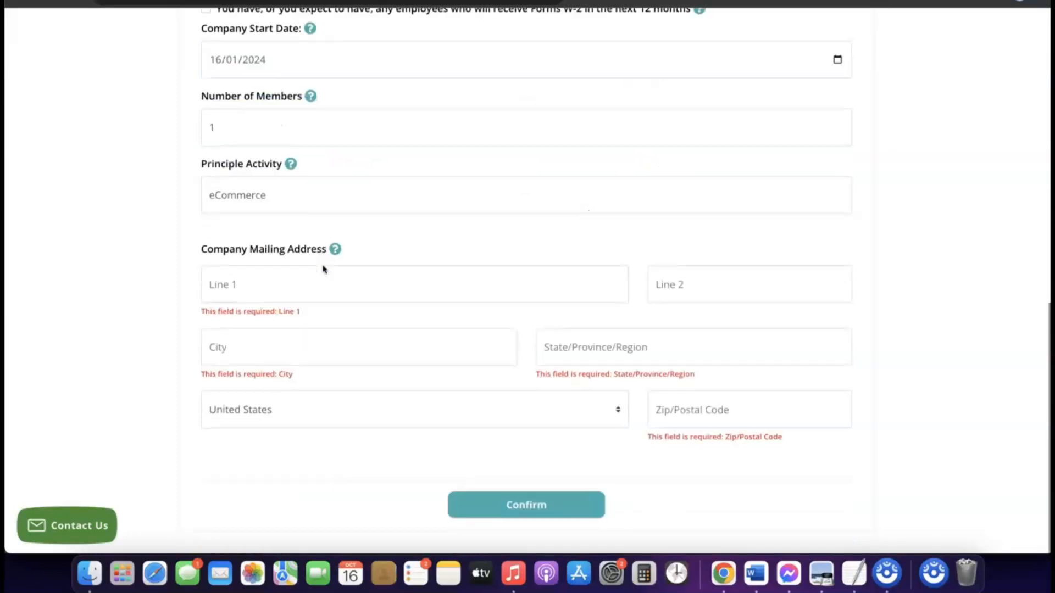
left_click(274, 292)
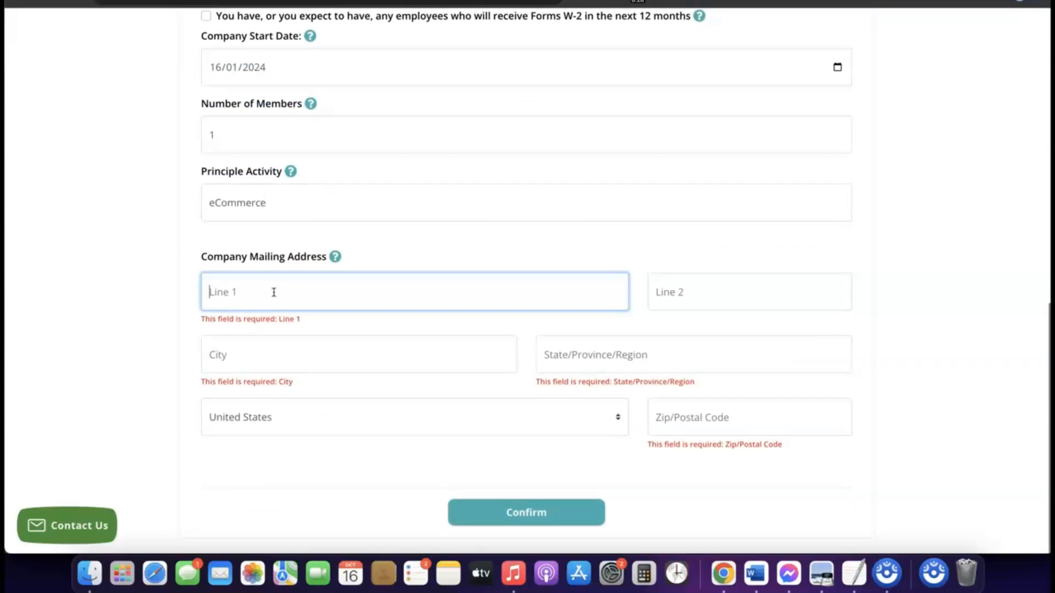
left_click(714, 422)
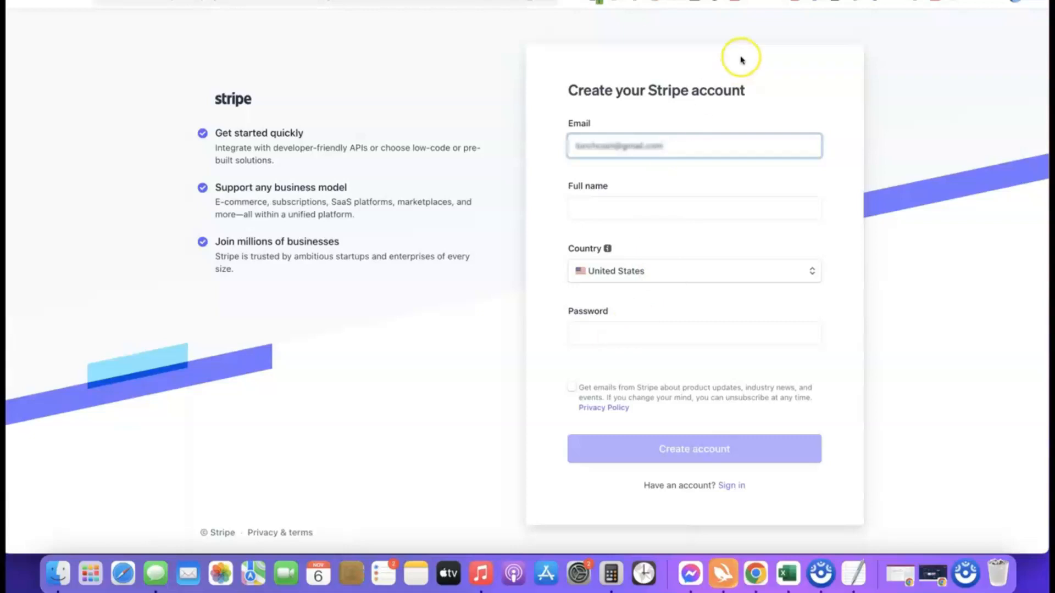
- Sign in to the existing Stripe account with the saved credentials and create a new account named Affiliate Blueprint, operating in United States
left_click(742, 2)
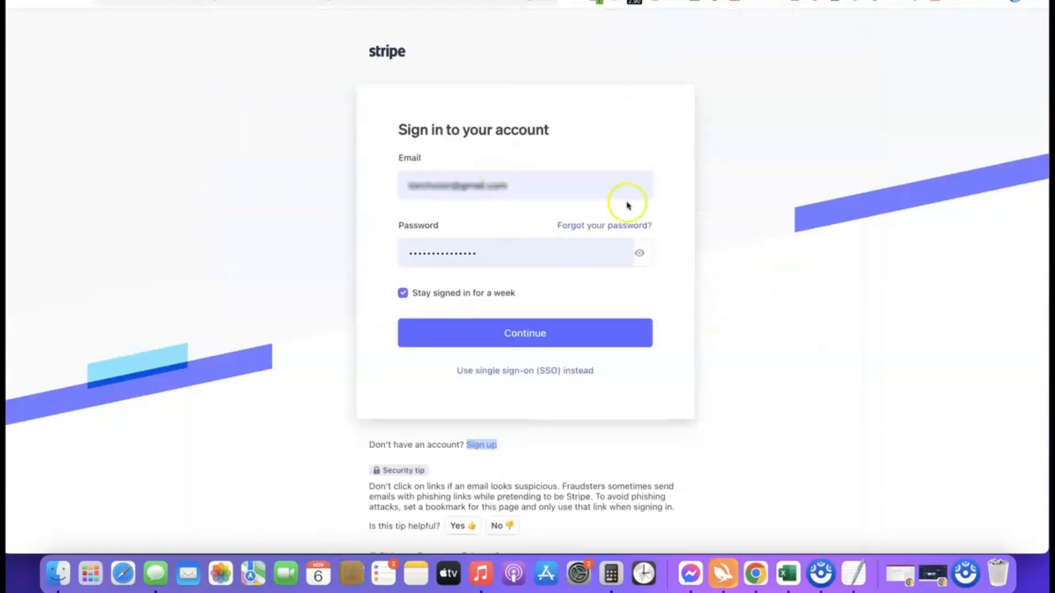
left_click(506, 336)
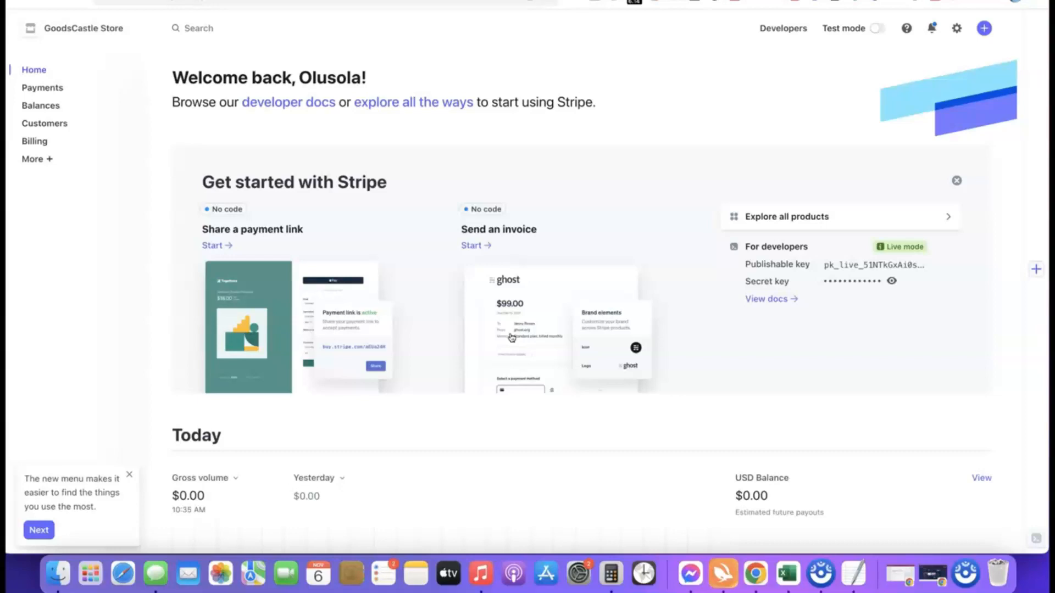
left_click(134, 29)
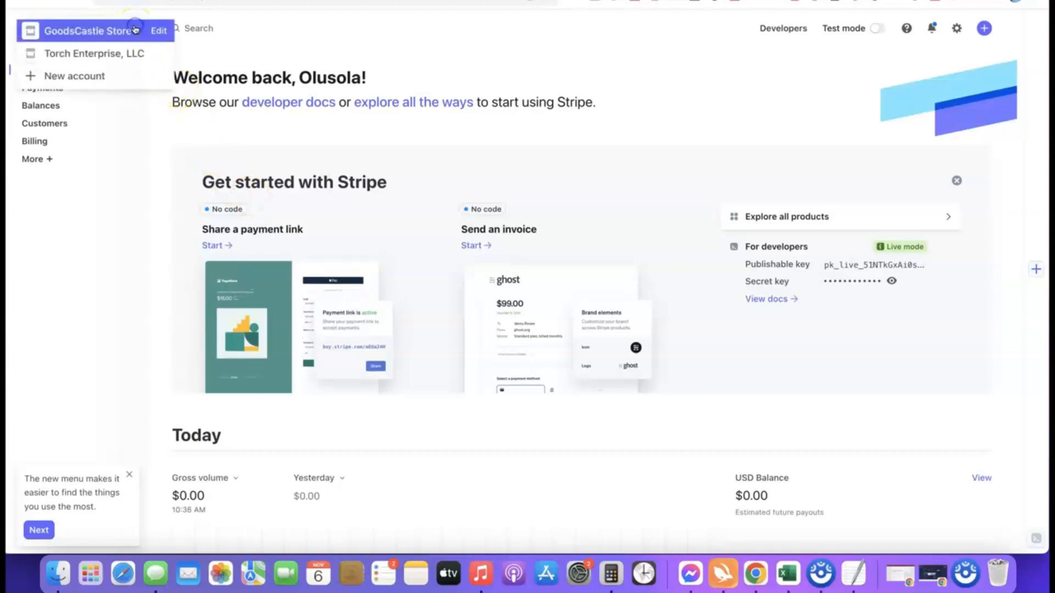
left_click(76, 75)
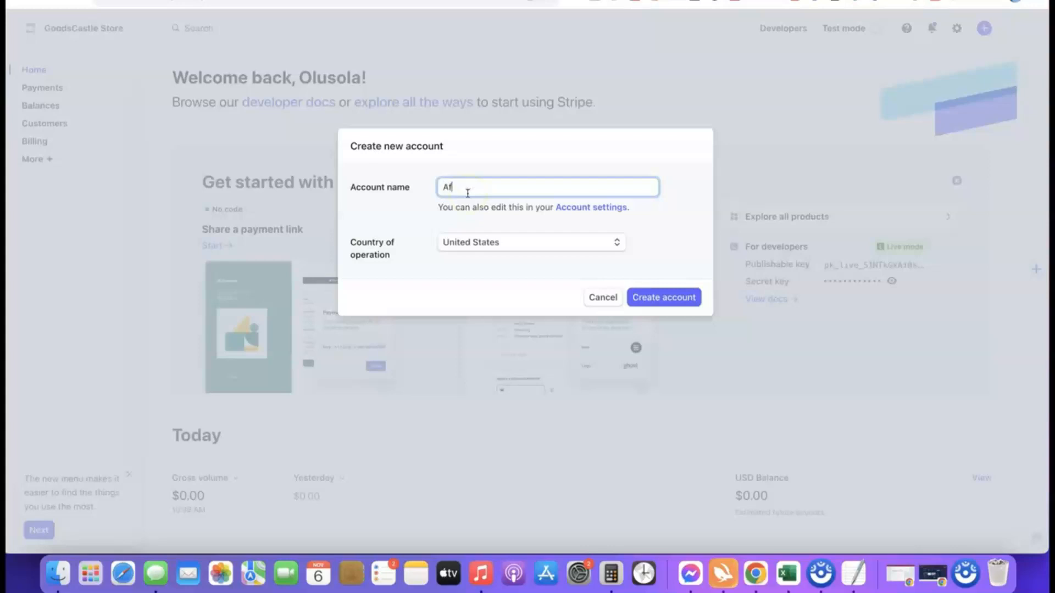
type("l")
left_click(434, 217)
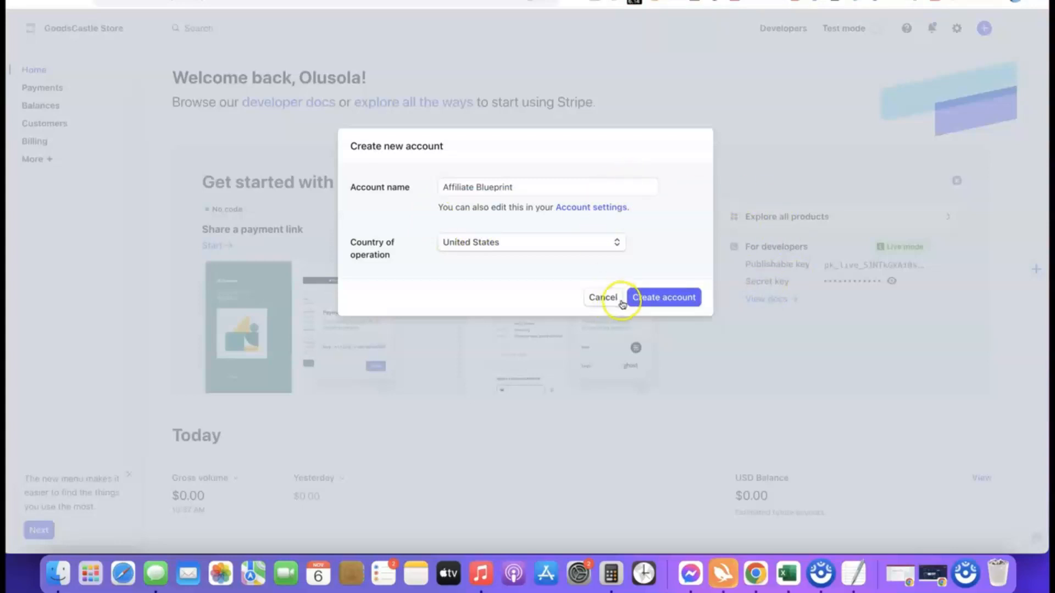
left_click(657, 299)
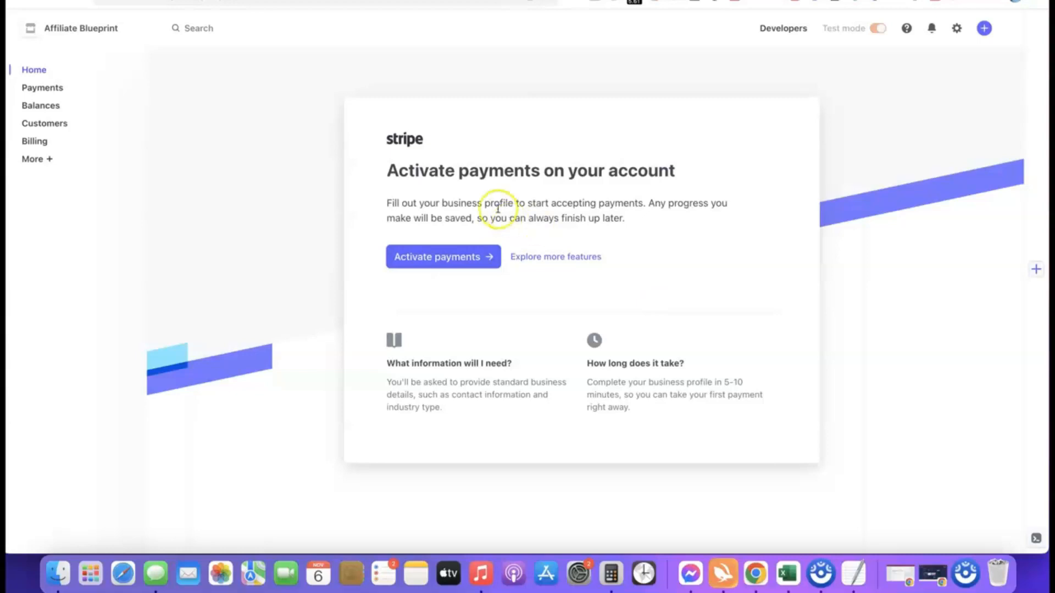
- Start payment activation and submit Company as the type of business with Sole proprietorship as the business structure
left_click(437, 258)
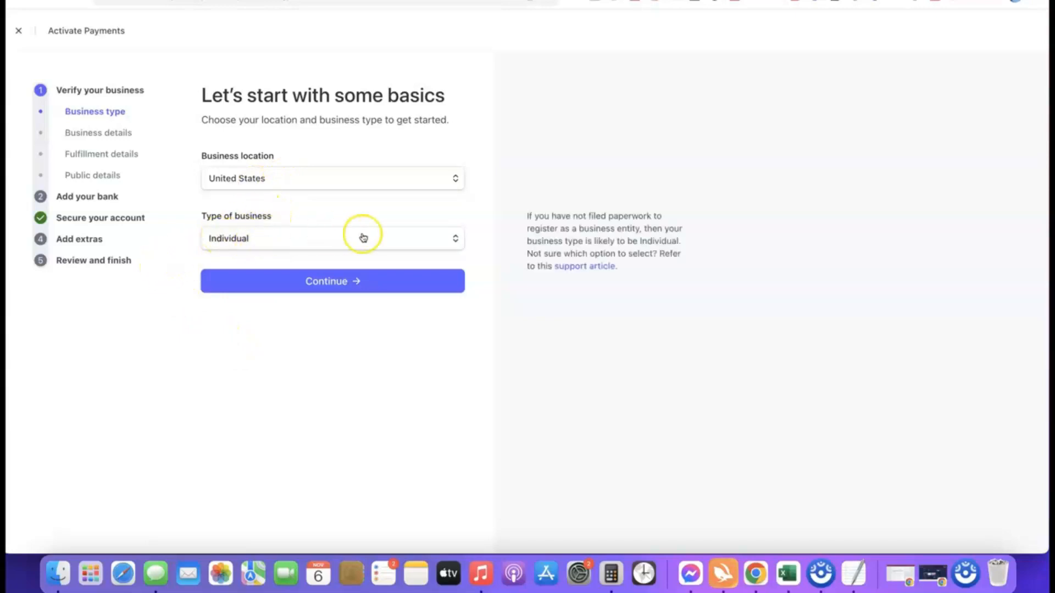
left_click(453, 241)
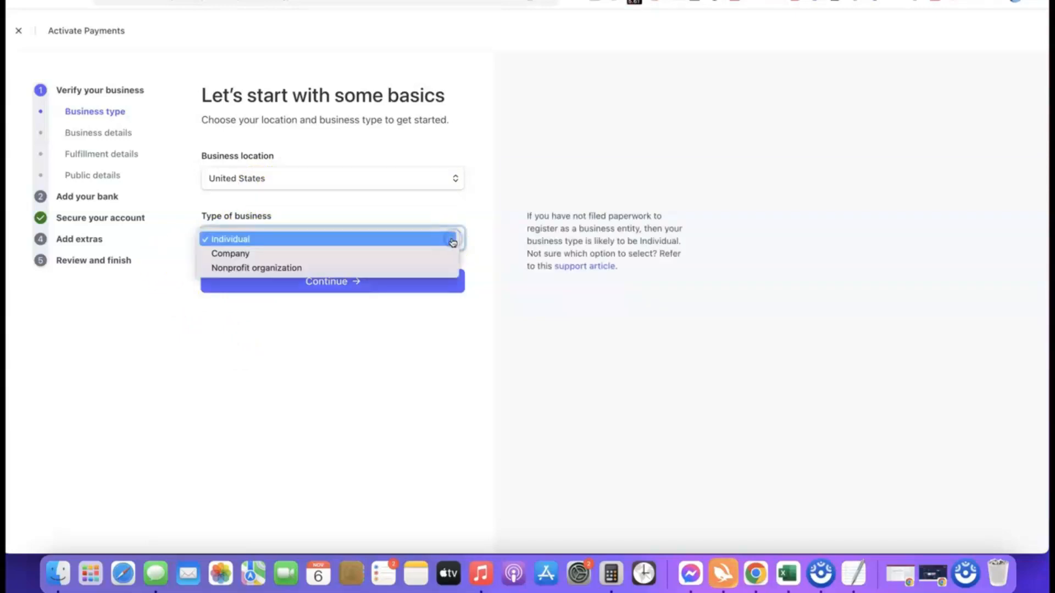
left_click(236, 253)
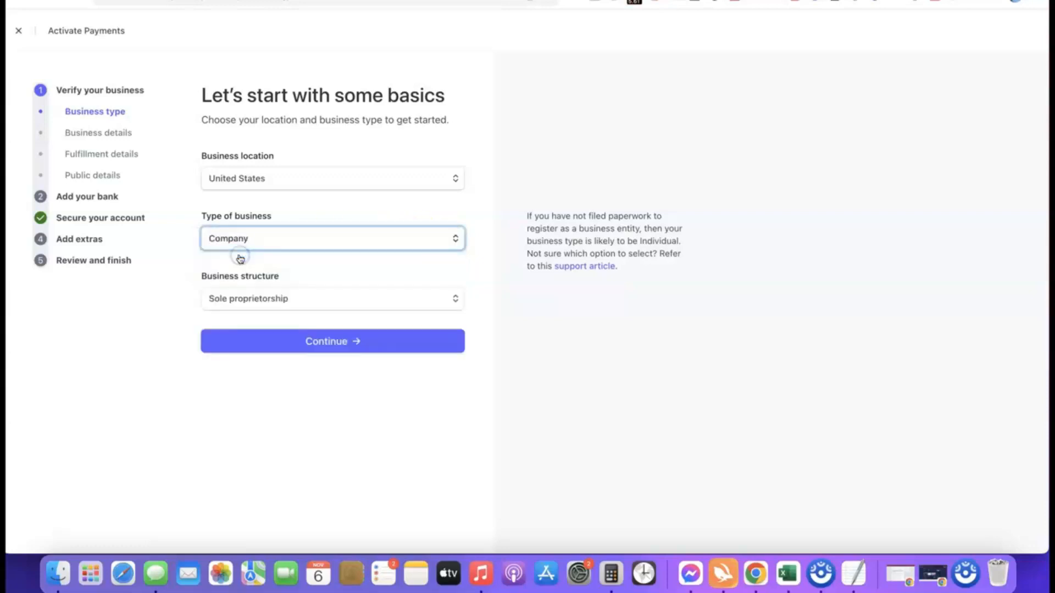
left_click(311, 300)
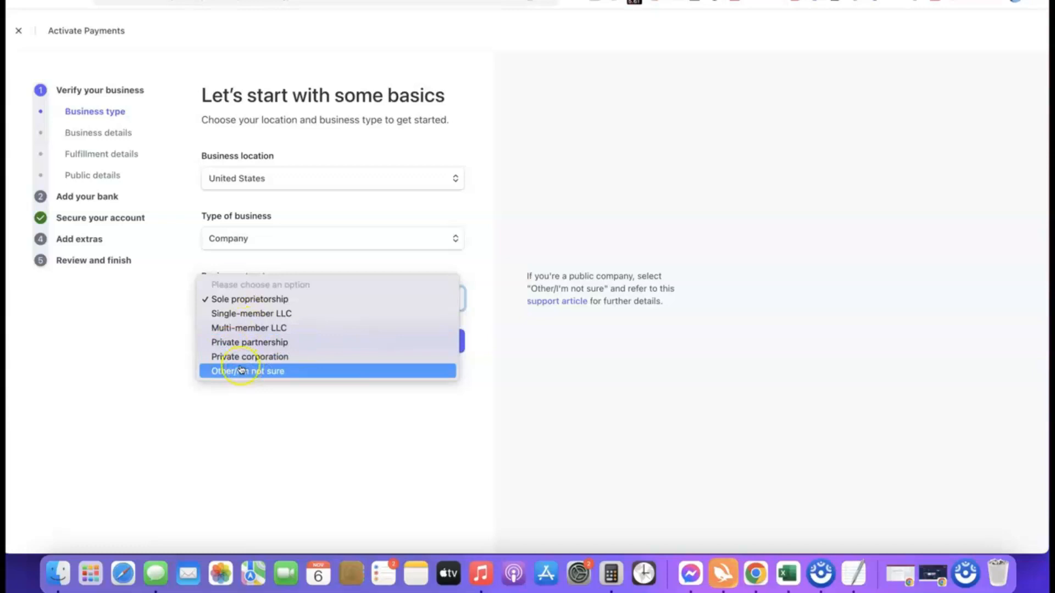
left_click(231, 300)
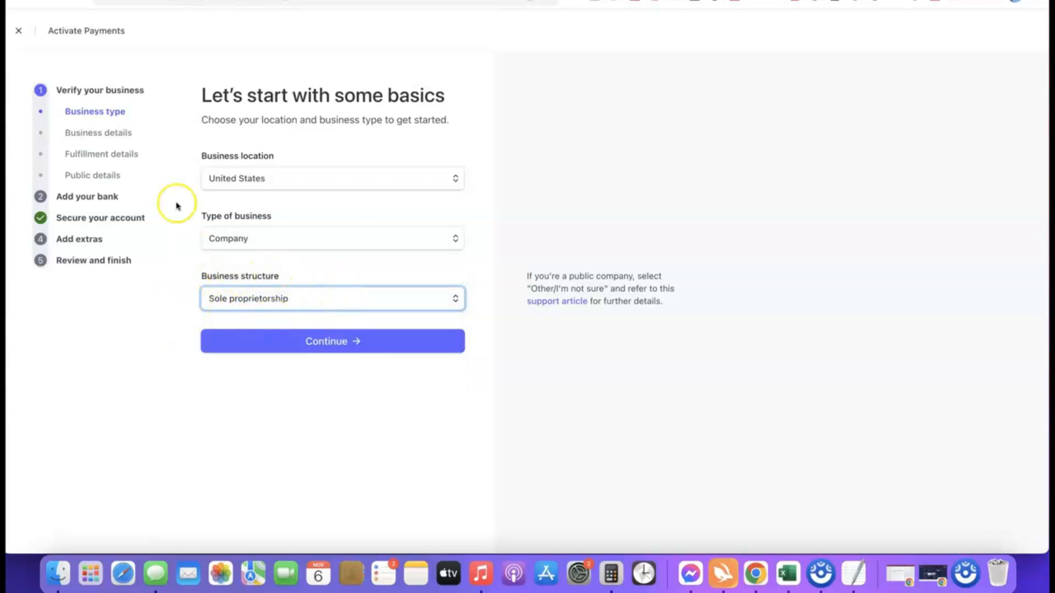
left_click(331, 343)
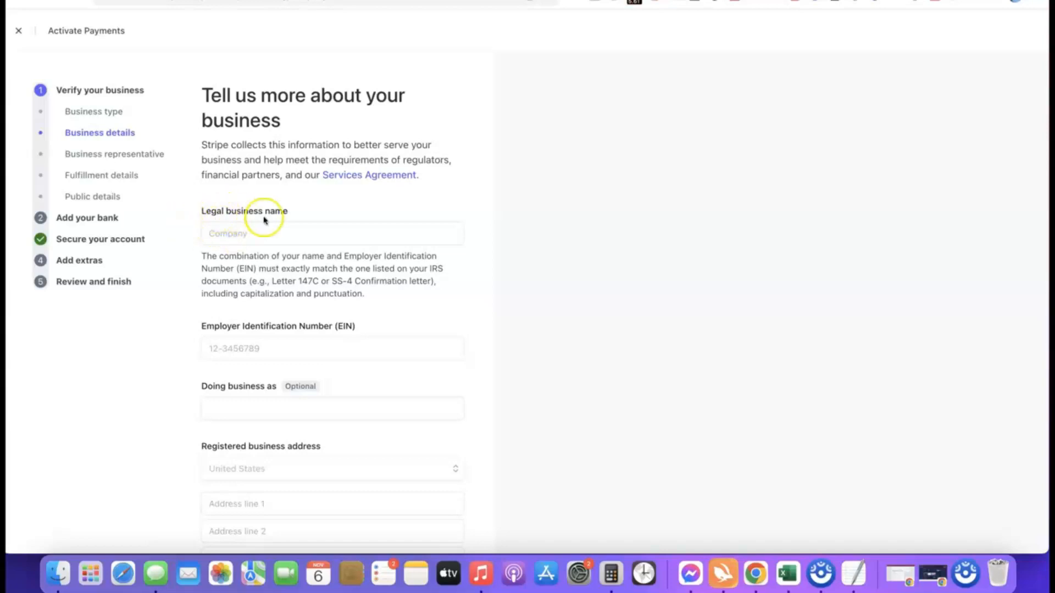
- Enter Torch Enterprise LLC as the legal business name and fill in the company's Employer Identification Number
left_click(264, 231)
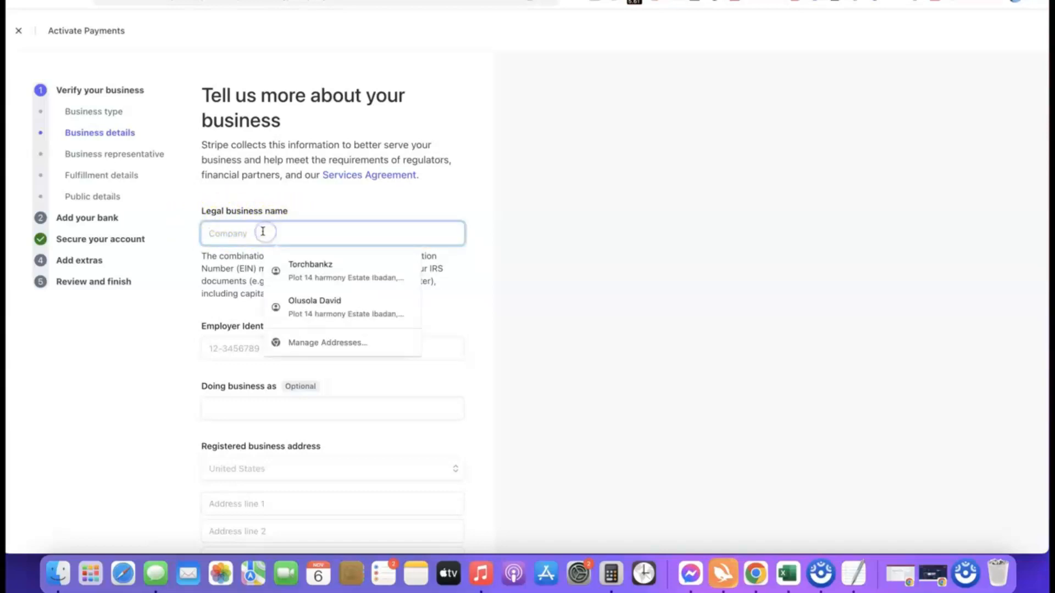
type("Torch Enterprise LLC")
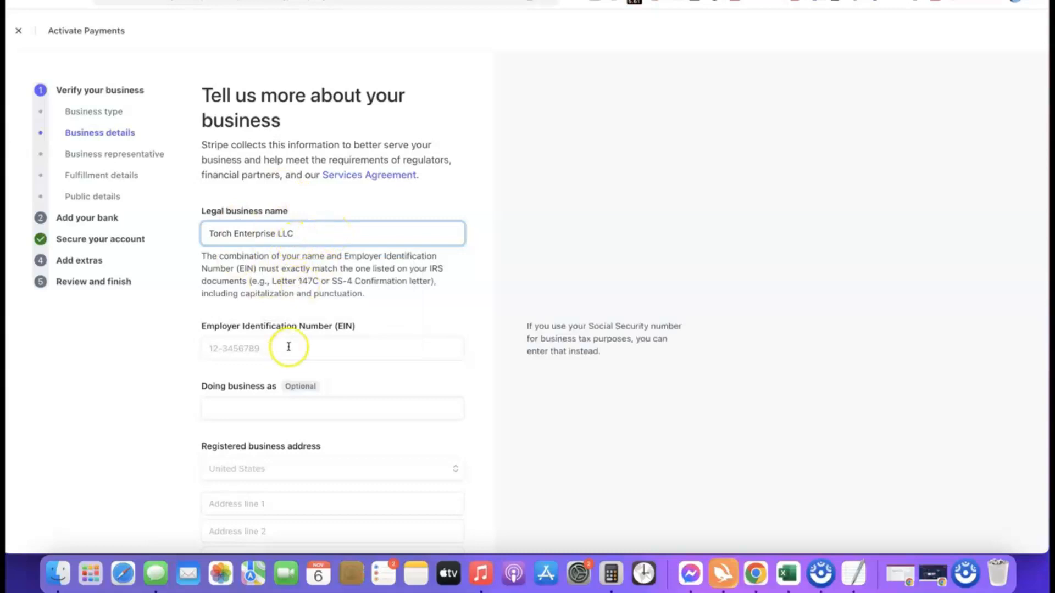
scroll(287, 347, "down", 2)
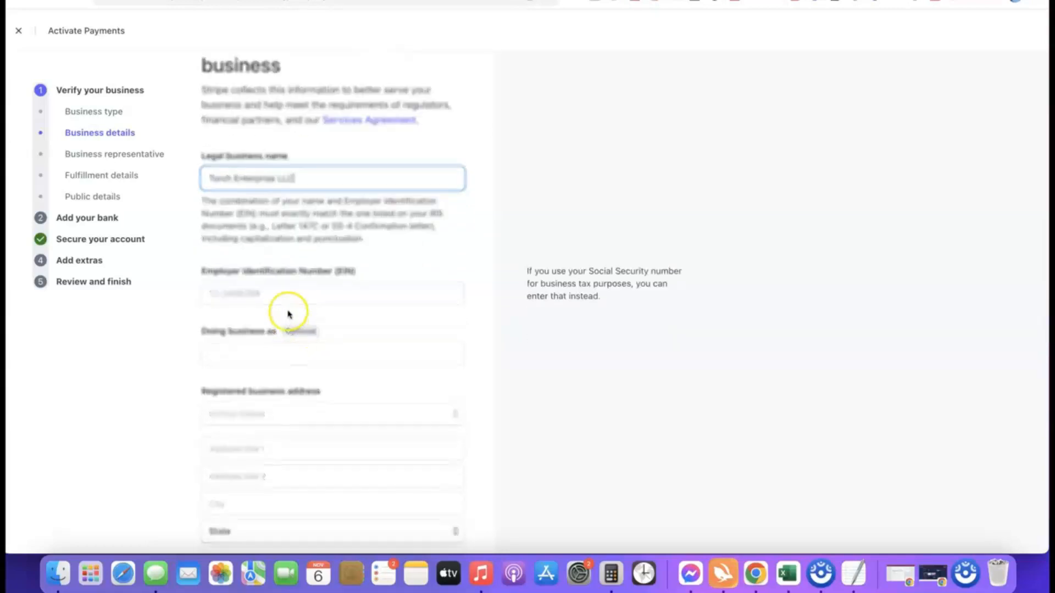
scroll(276, 292, "down", 1)
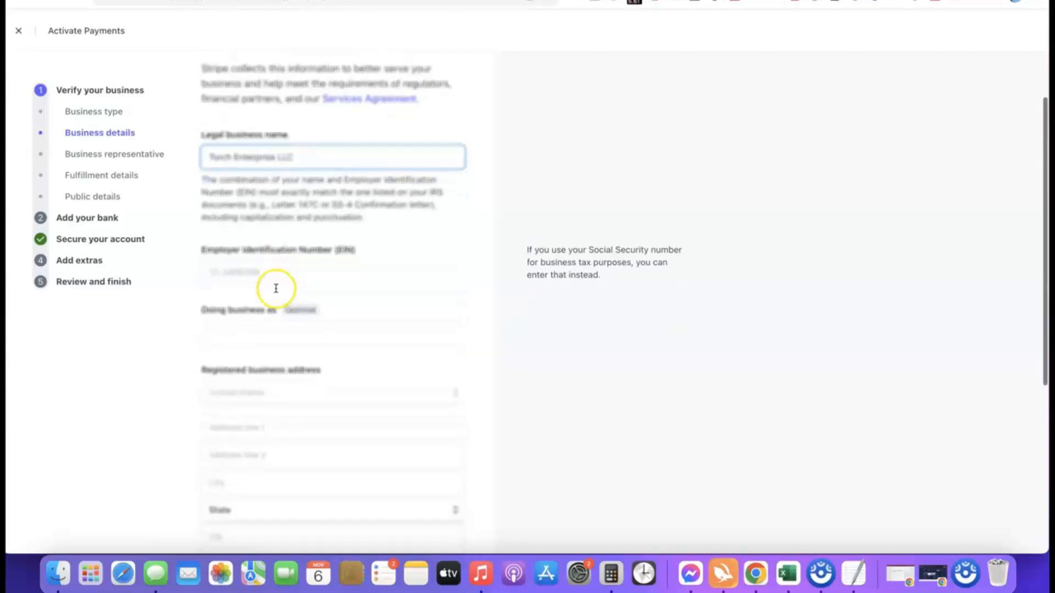
left_click(273, 272)
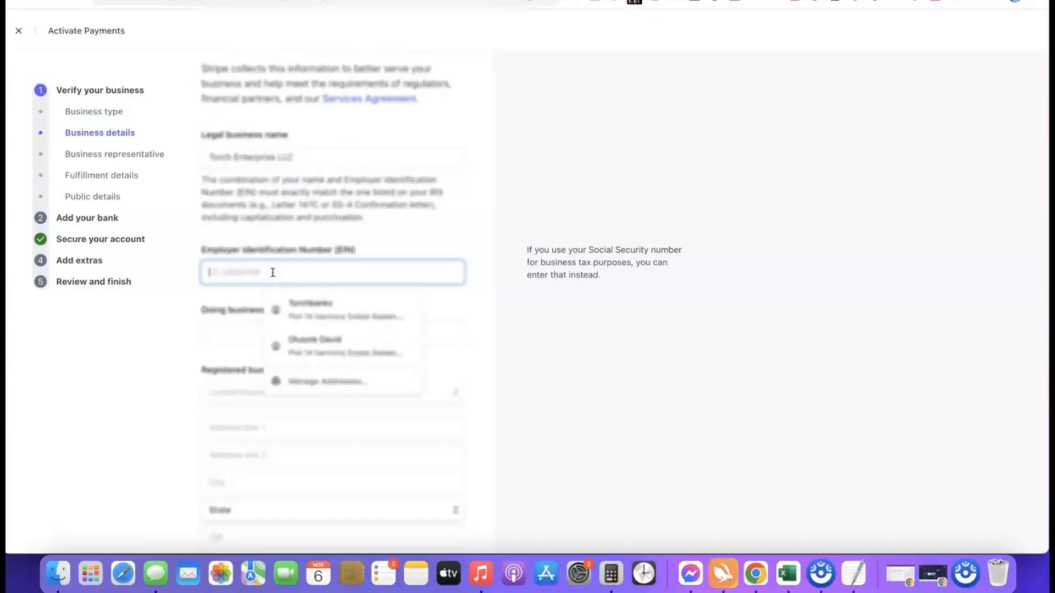
left_click(197, 295)
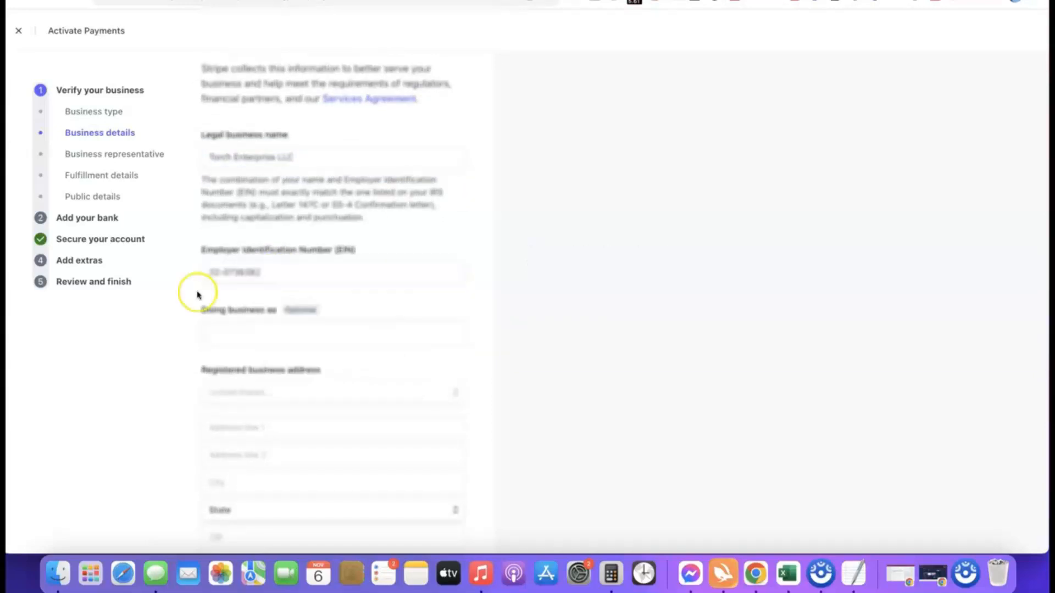
- Fill in the registered business address, leave Doing business as blank, and choose Other digital goods as the industry
scroll(270, 289, "down", 3)
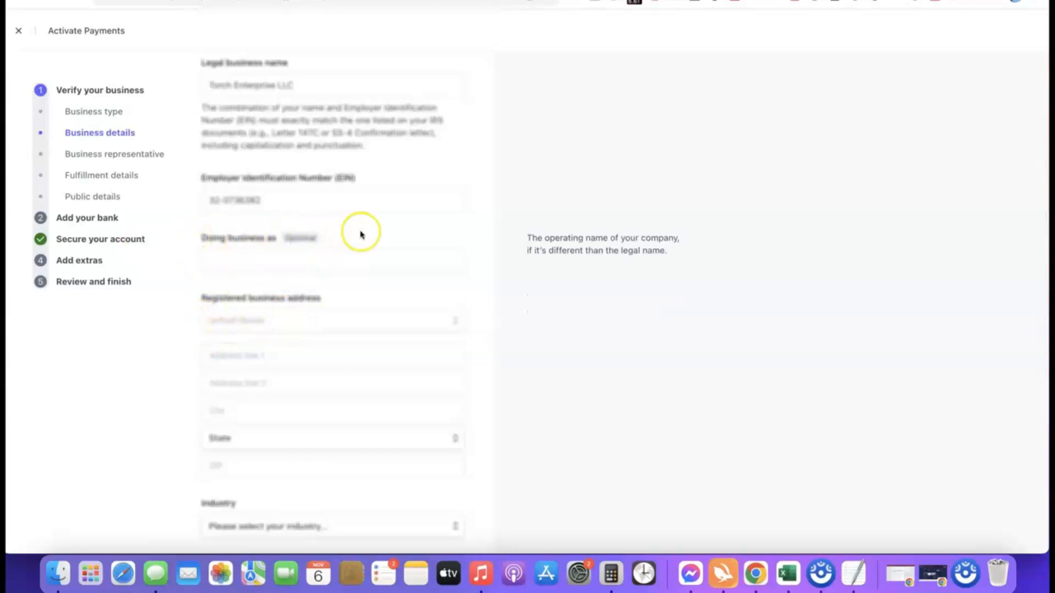
scroll(327, 209, "down", 3)
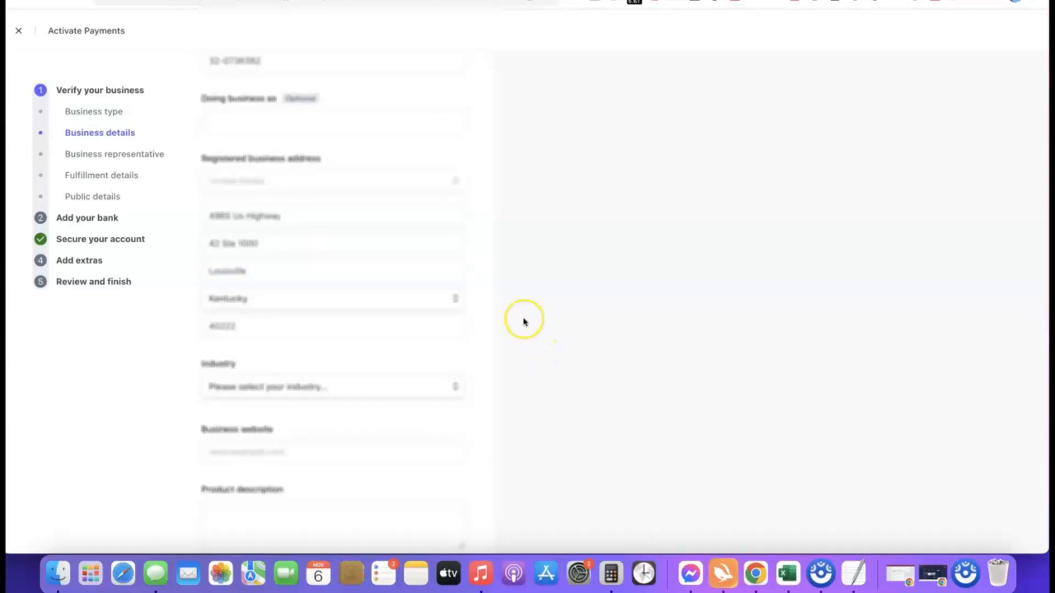
scroll(523, 322, "down", 3)
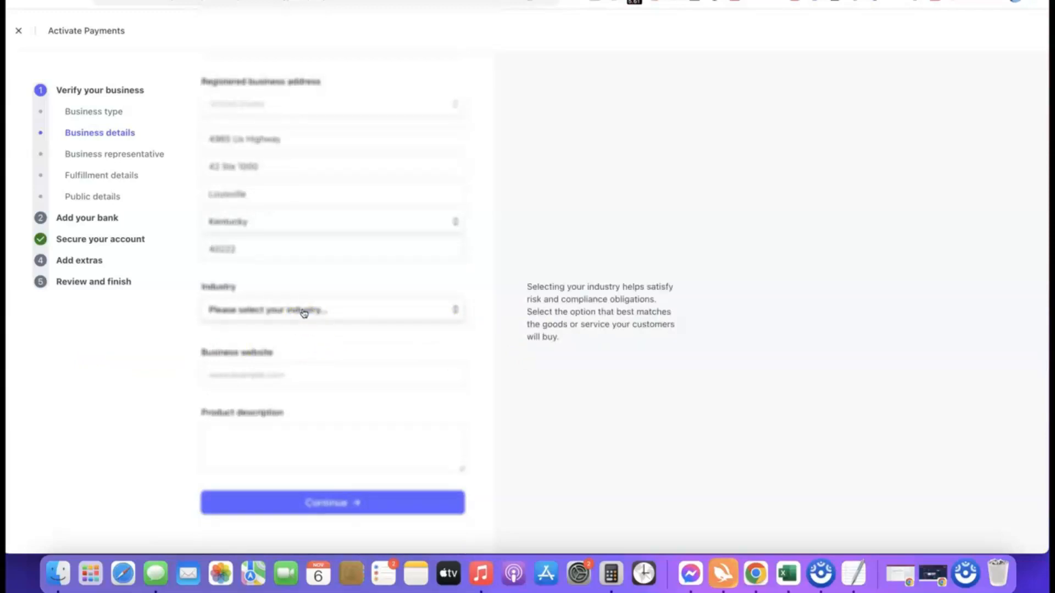
left_click(303, 312)
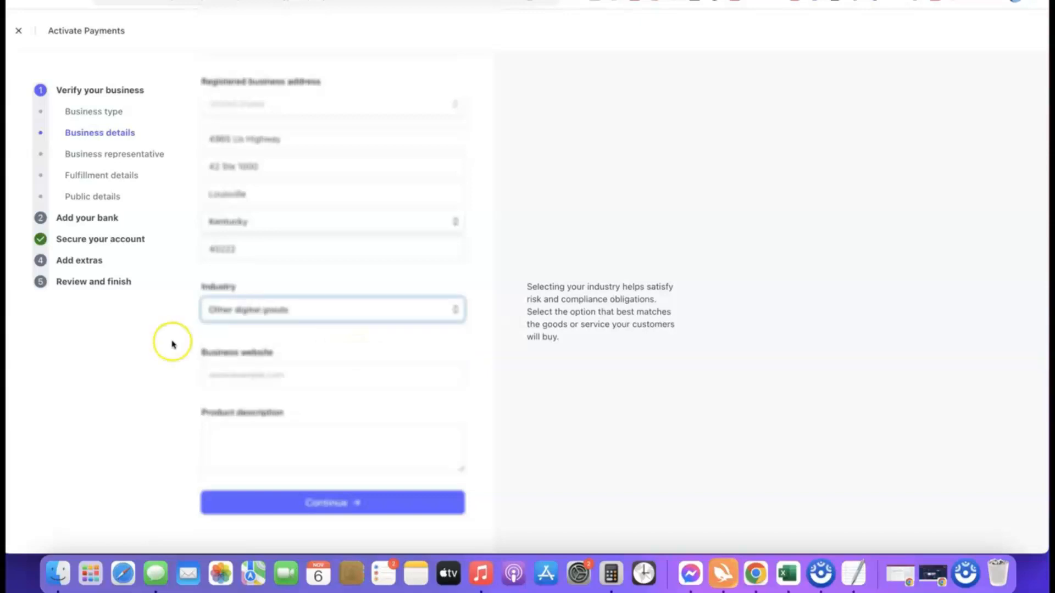
left_click(454, 336)
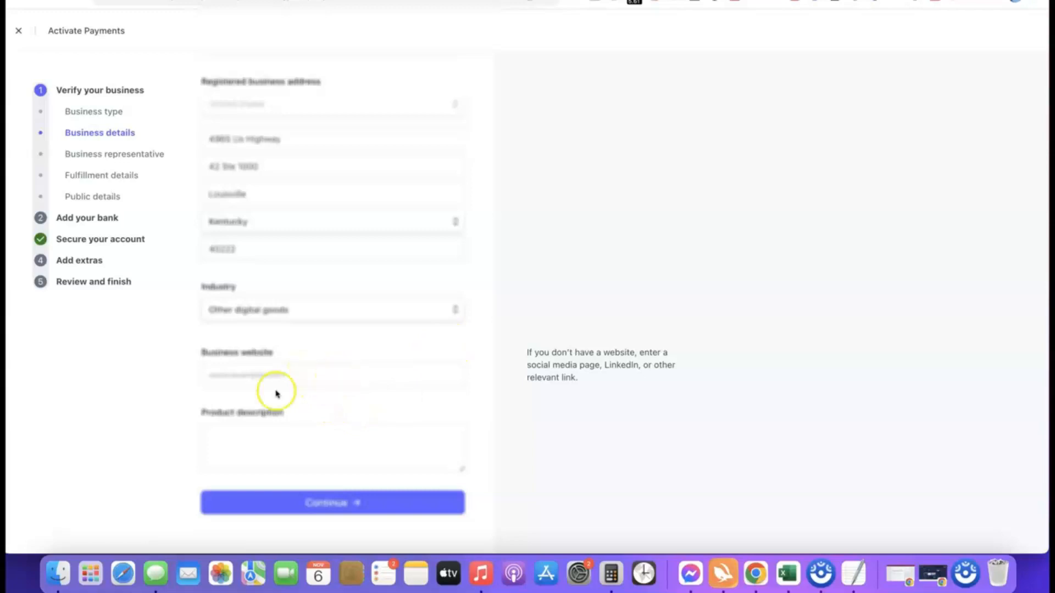
left_click(318, 378)
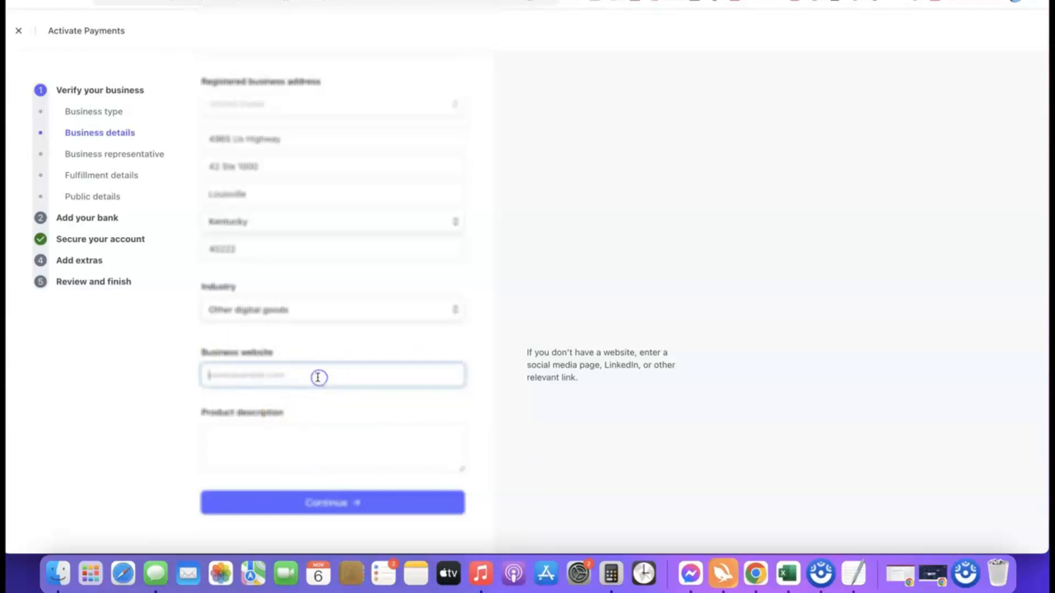
type("https://affiliatebloggingblueprint.com/")
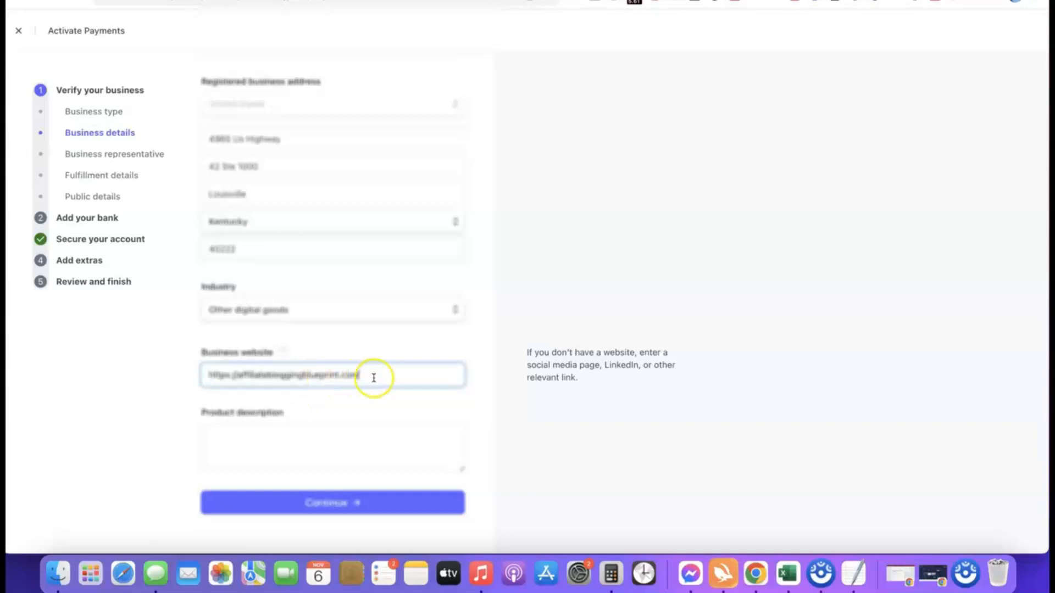
left_click(122, 383)
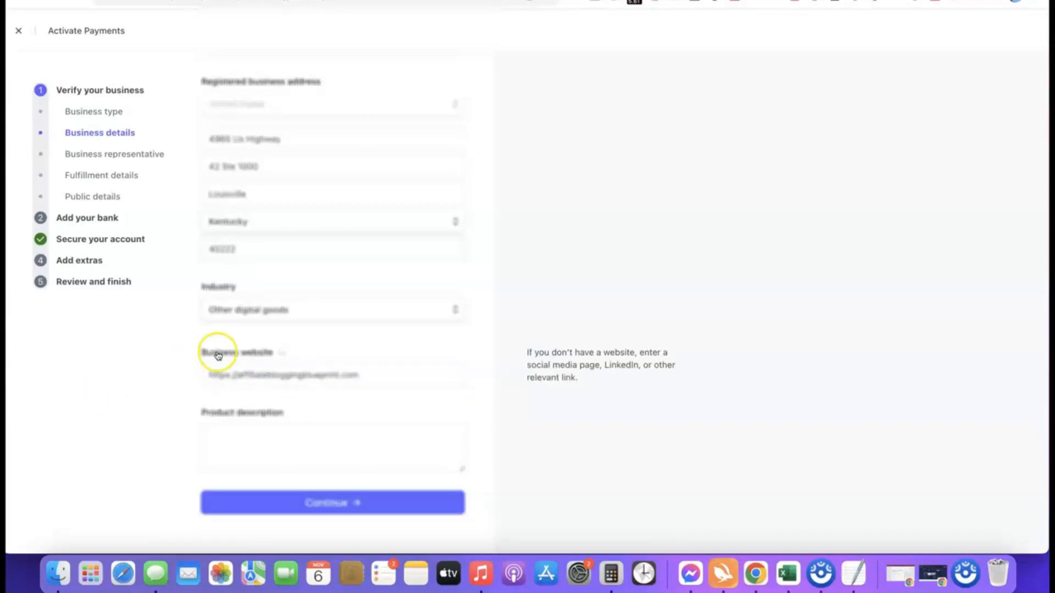
left_click(266, 429)
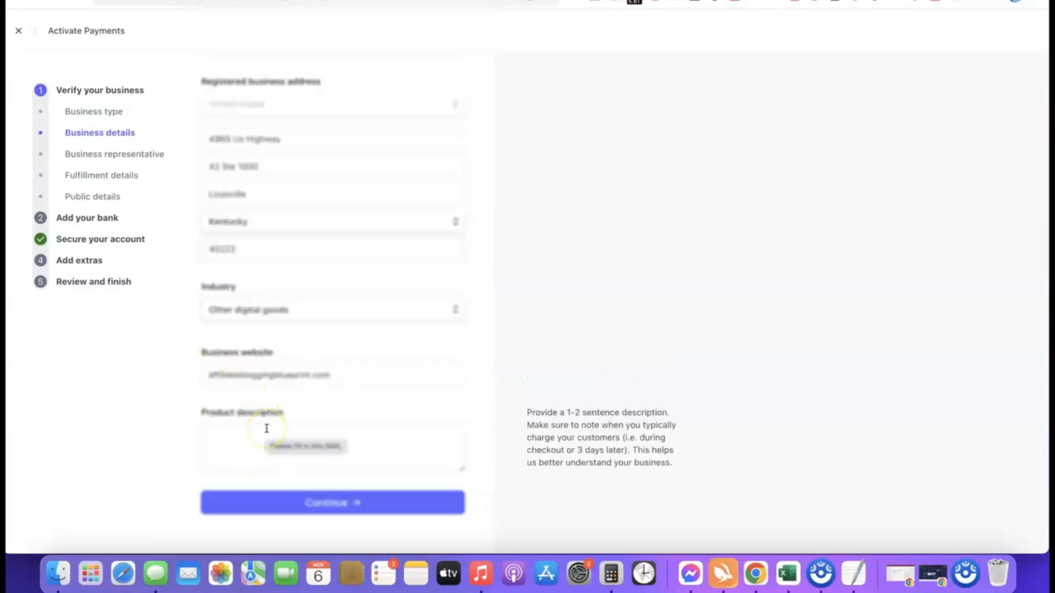
- Enter "Our product is a digital course training we sell to our site visitors." as the product description and submit the business details
type("Our product is a digital course training we sell to our site visitors.")
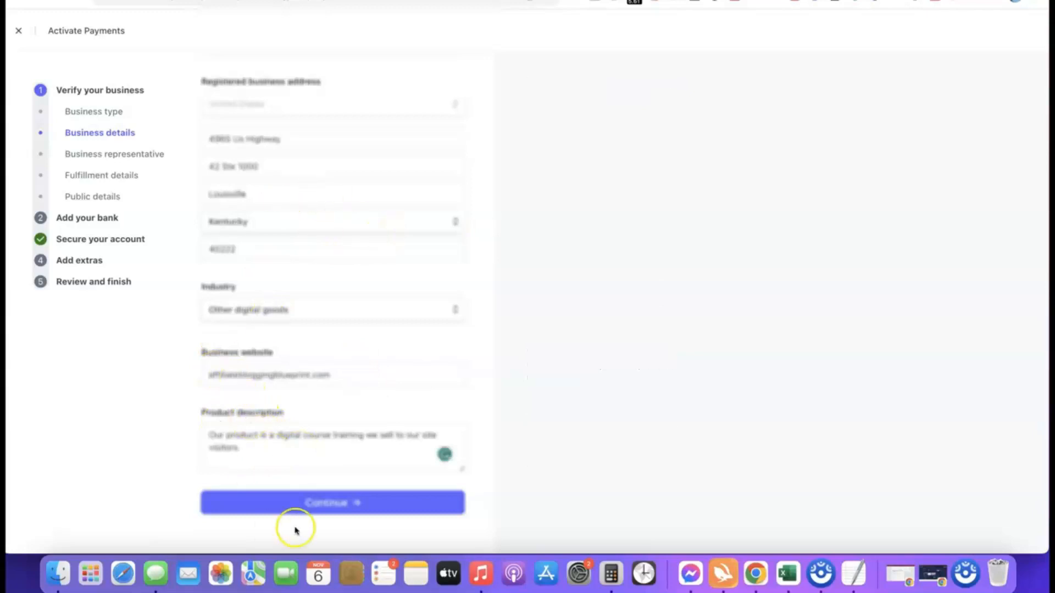
left_click(318, 503)
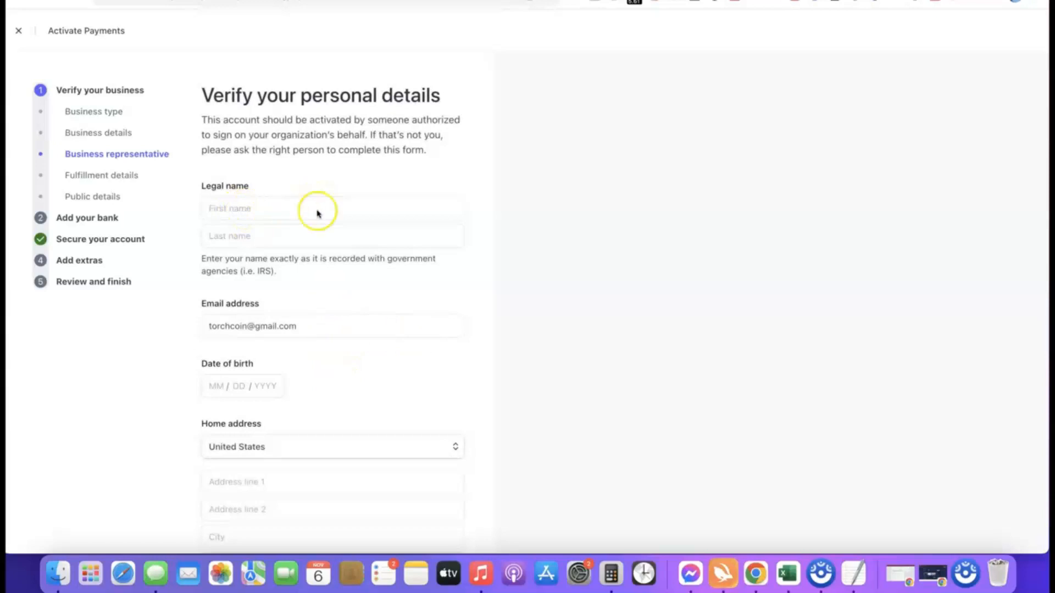
- Examine the personal details form, including the country choices for home address and phone number and the Social Security number requirement
scroll(289, 380, "down", 1)
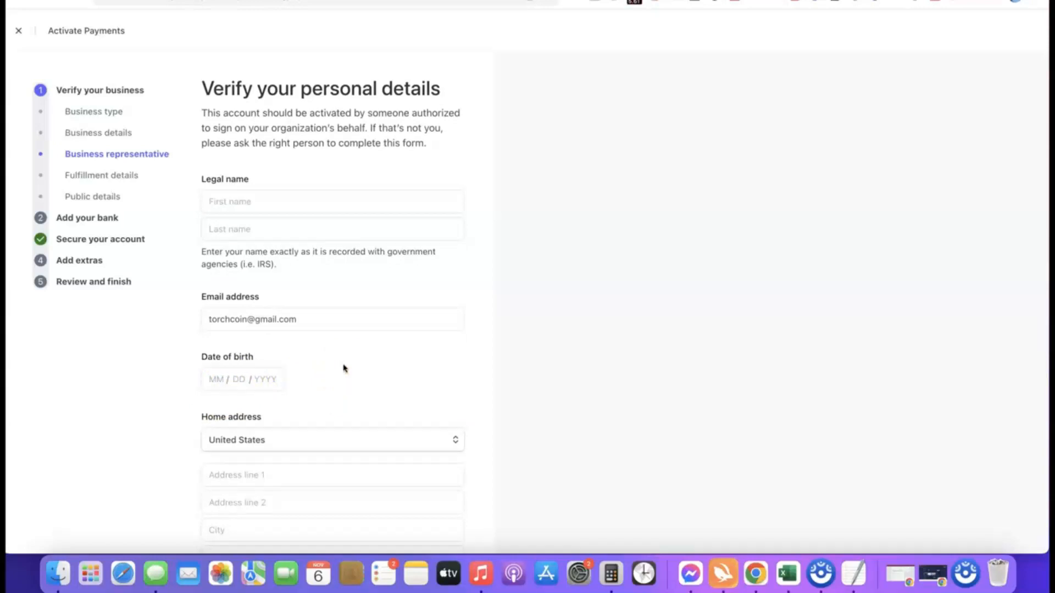
scroll(362, 385, "down", 5)
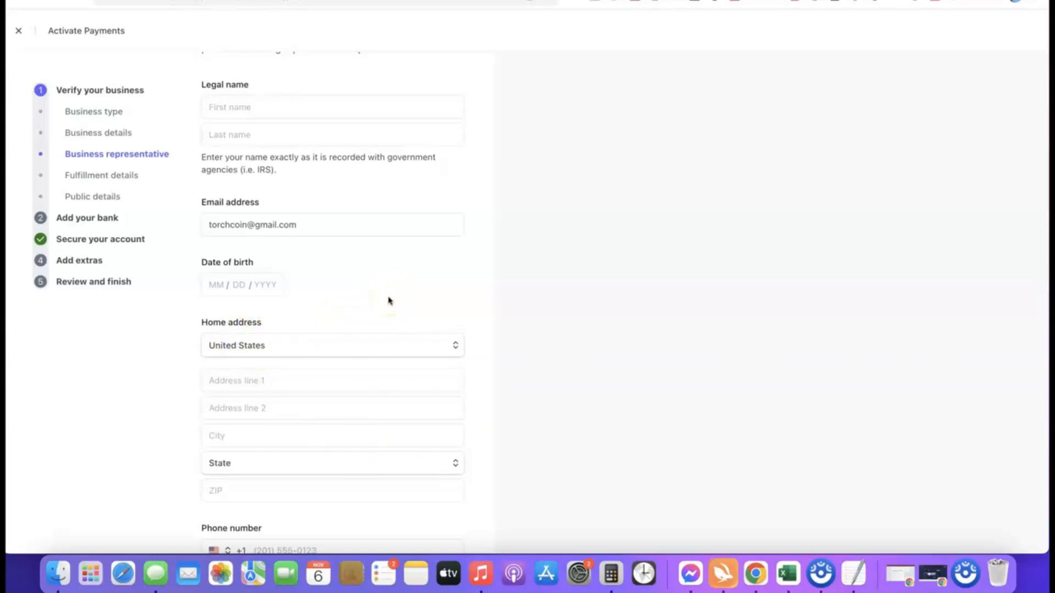
left_click(455, 346)
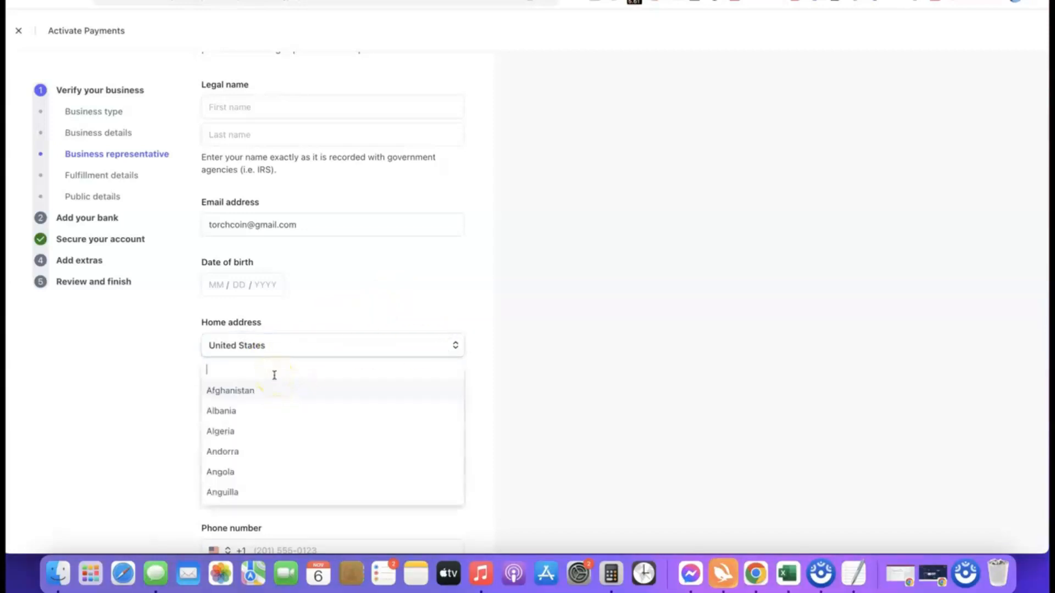
left_click(384, 351)
scroll(308, 343, "down", 1)
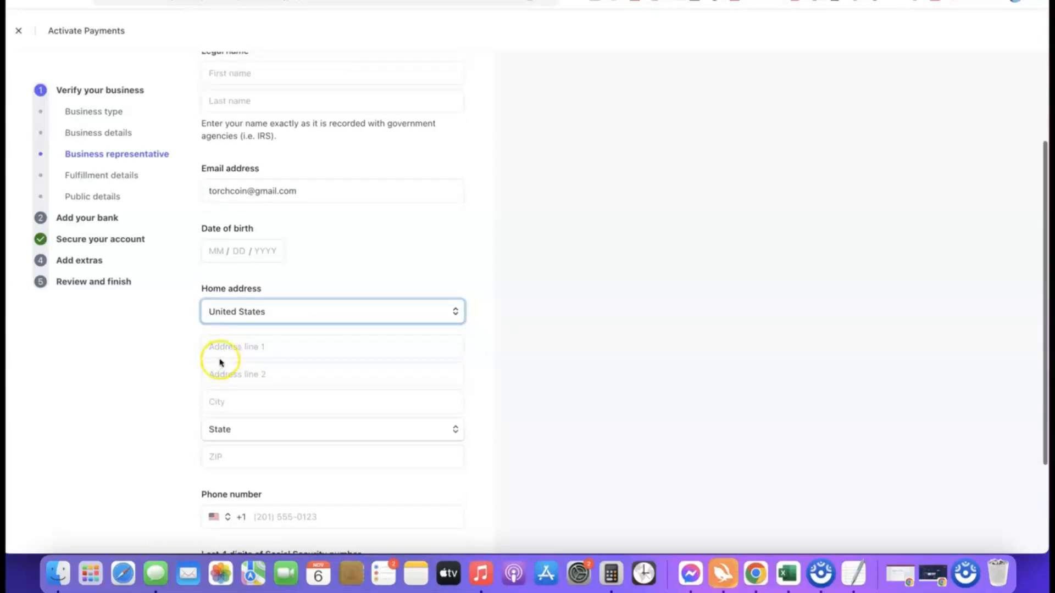
scroll(348, 361, "down", 2)
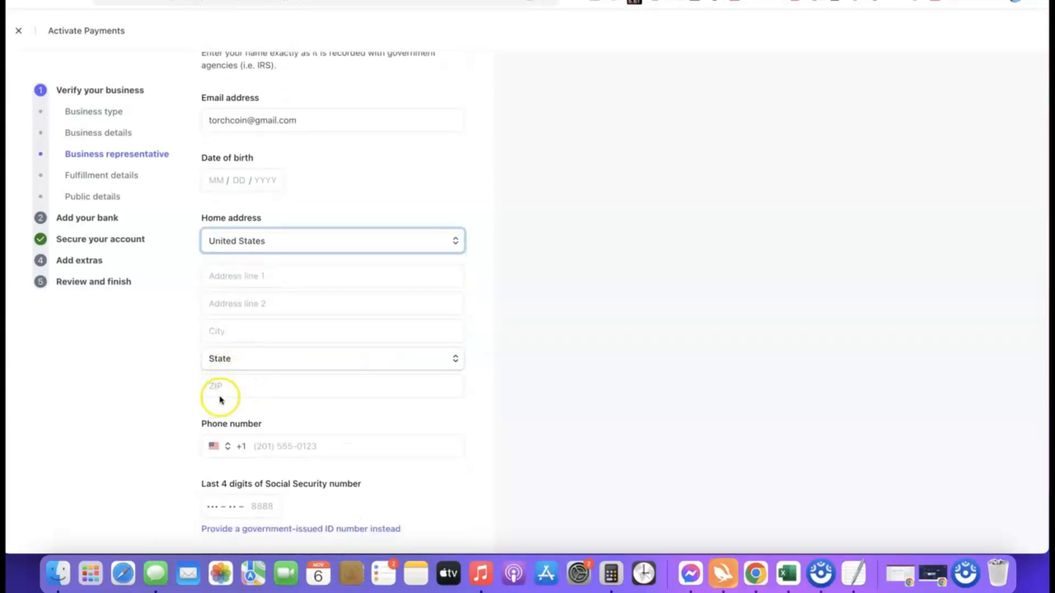
scroll(336, 379, "down", 1)
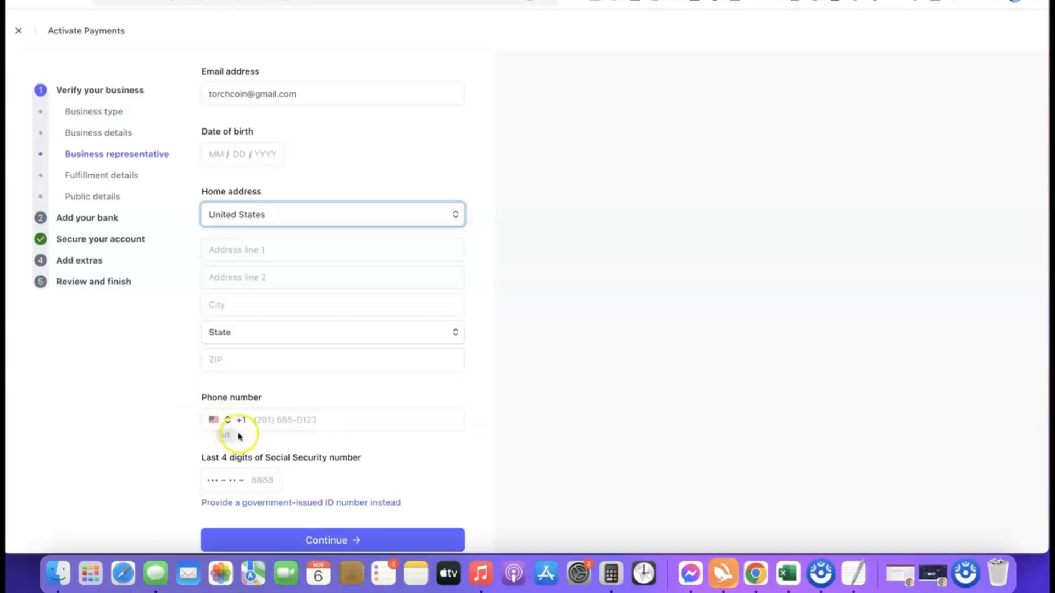
left_click(218, 421)
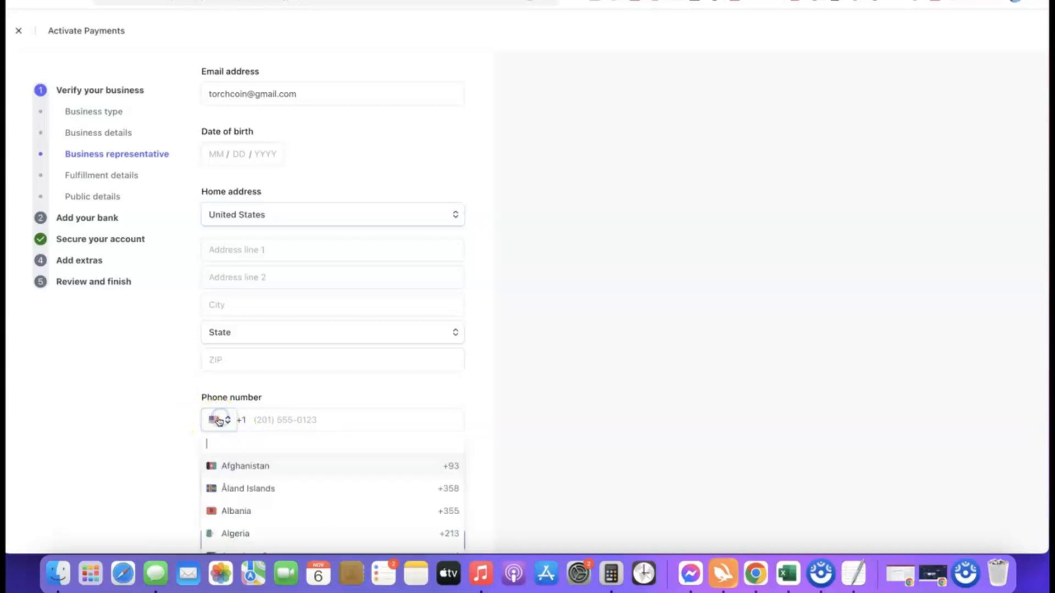
left_click(486, 430)
scroll(434, 415, "down", 1)
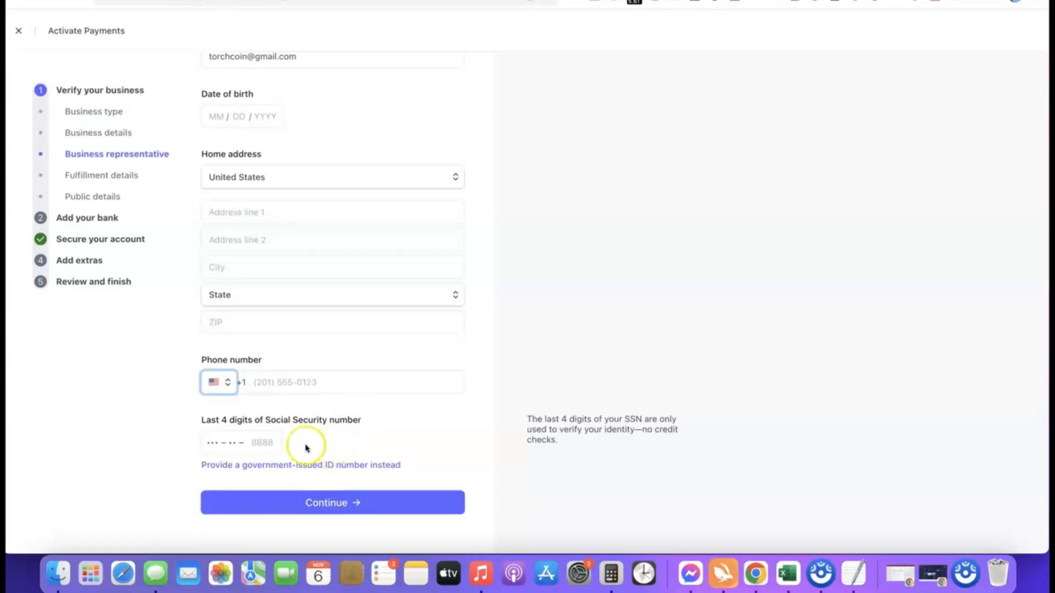
scroll(182, 424, "up", 5)
scroll(182, 425, "down", 5)
scroll(187, 426, "right", 5)
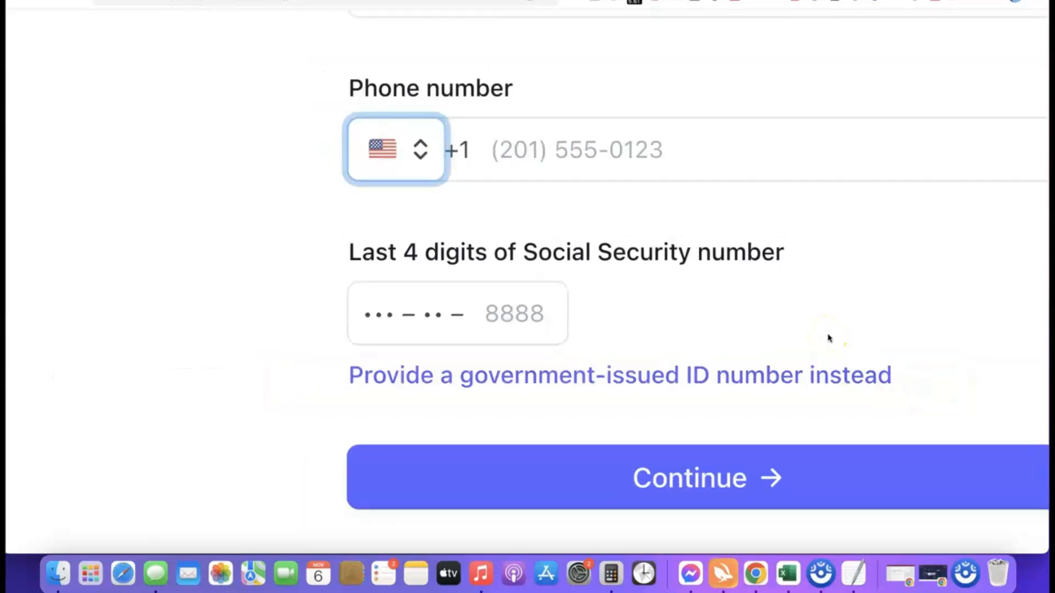
- Switch identity verification to a government-issued ID number and set the issuing country to NG
left_click(299, 465)
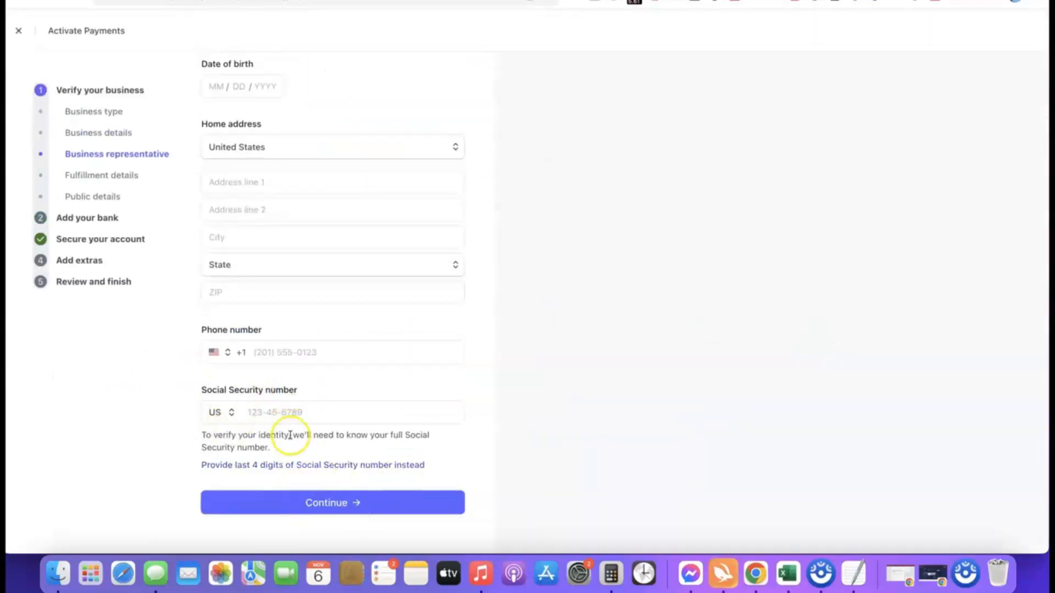
left_click(234, 413)
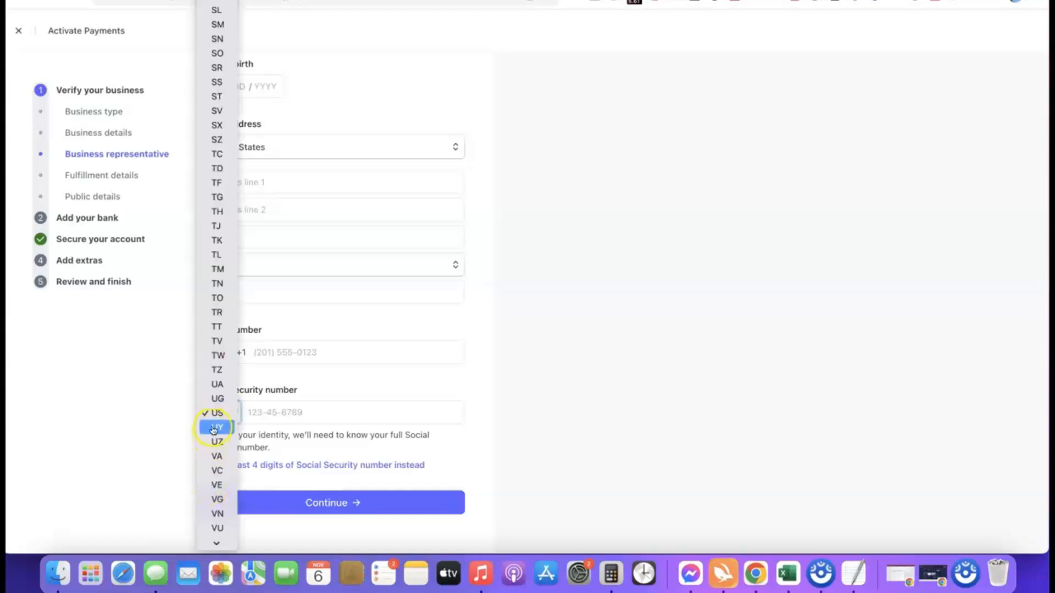
scroll(217, 217, "down", 2)
left_click(218, 230)
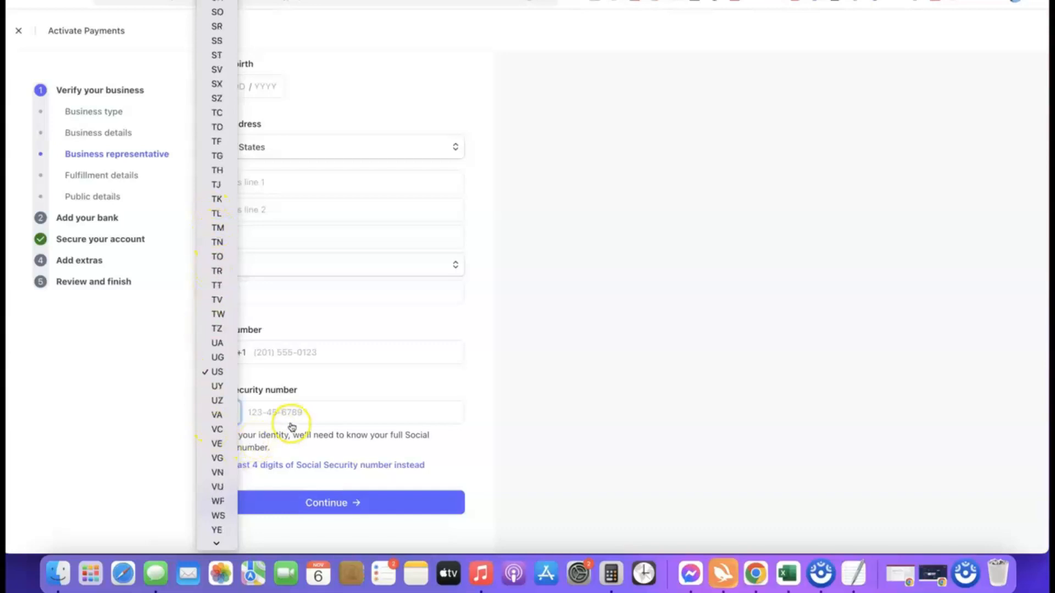
left_click(476, 412)
left_click(226, 420)
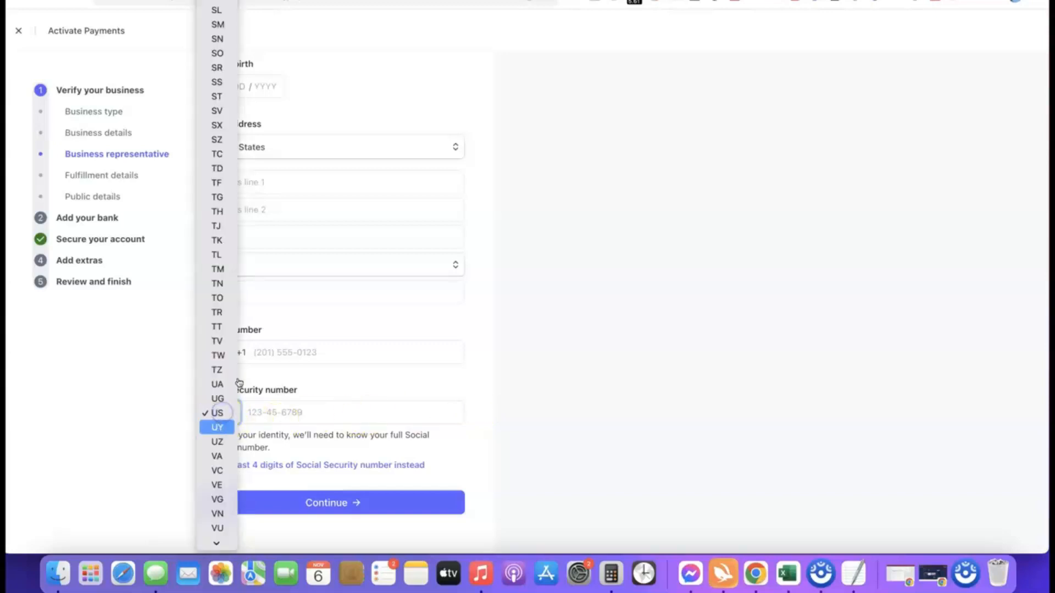
scroll(221, 386, "down", 2)
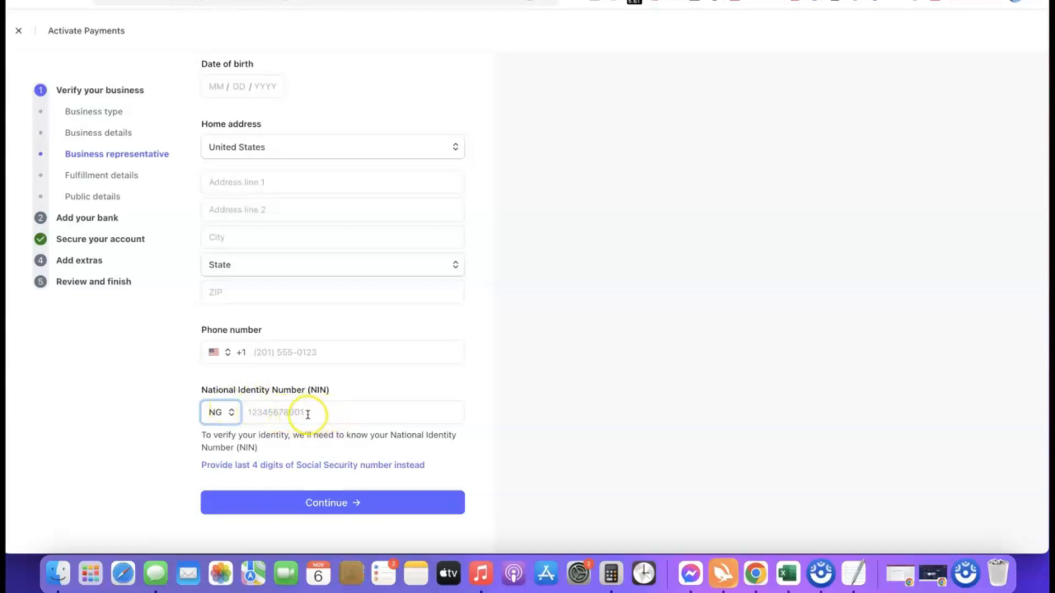
- Set the phone number's country code to Nigeria's +234 and check over the remaining personal detail fields
left_click(214, 354)
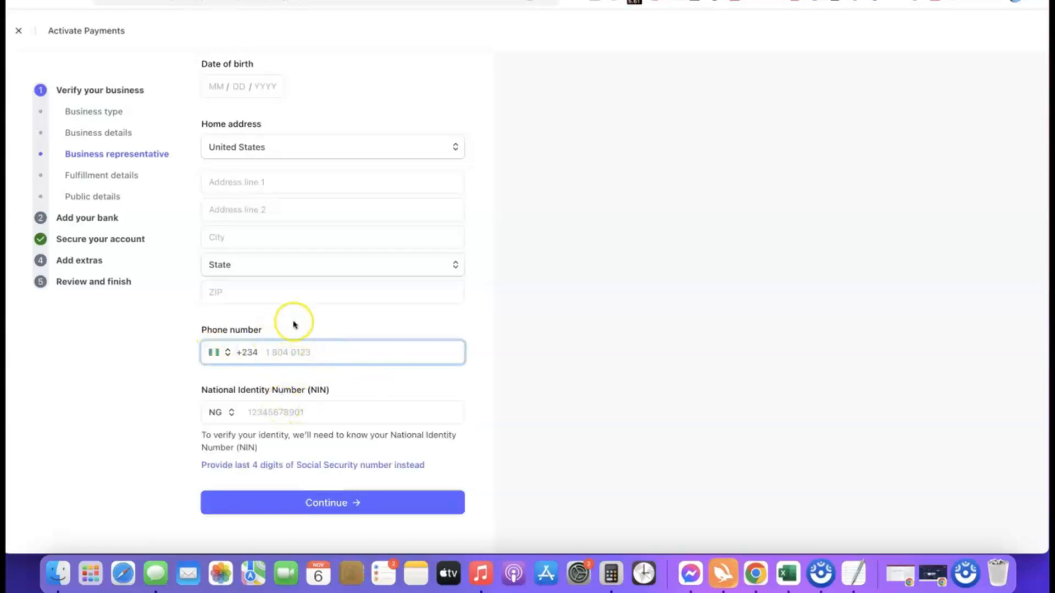
scroll(292, 330, "up", 3)
scroll(375, 246, "down", 3)
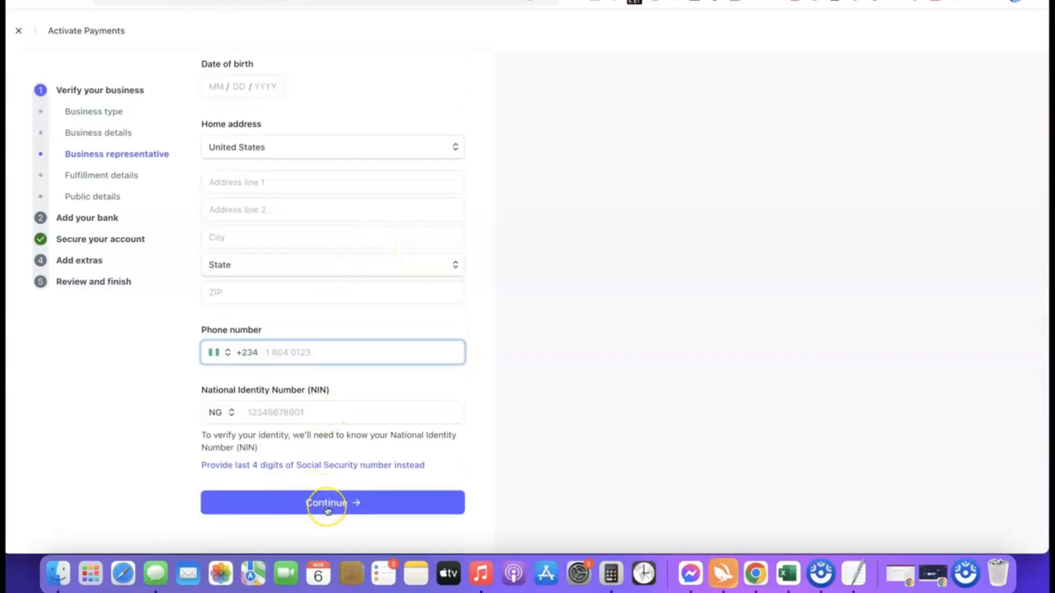
scroll(345, 394, "up", 7)
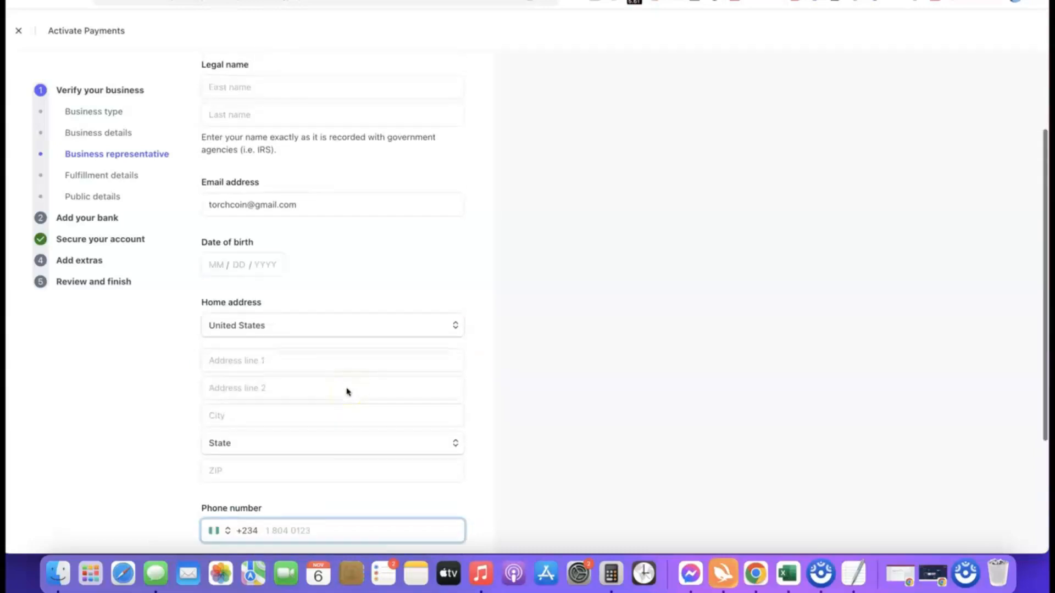
scroll(347, 392, "down", 10)
- Set the average time for customers to receive their goods or services to Within one day and submit the fulfillment details
left_click(384, 242)
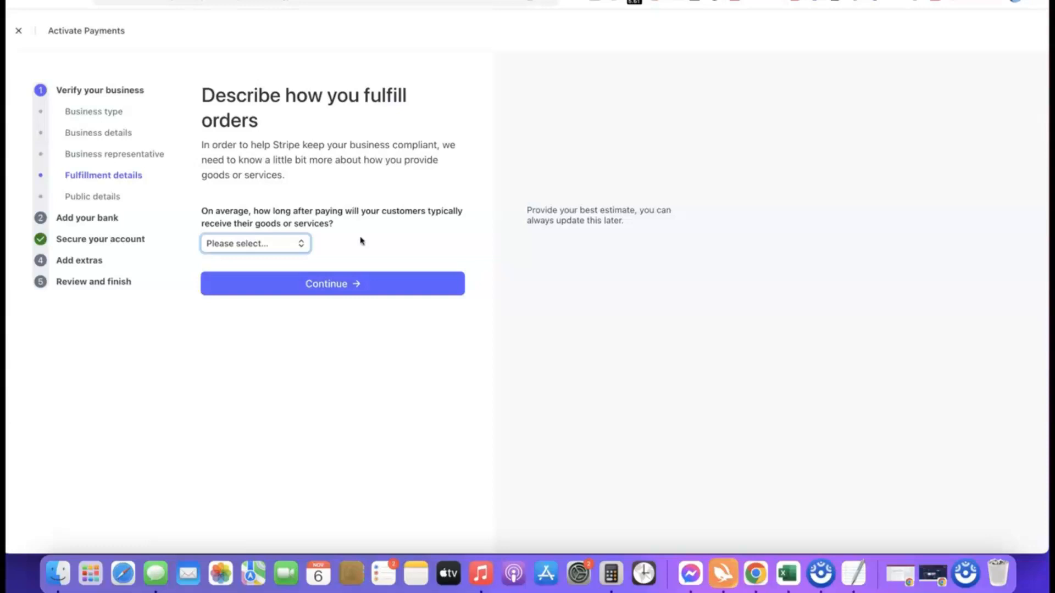
left_click(277, 246)
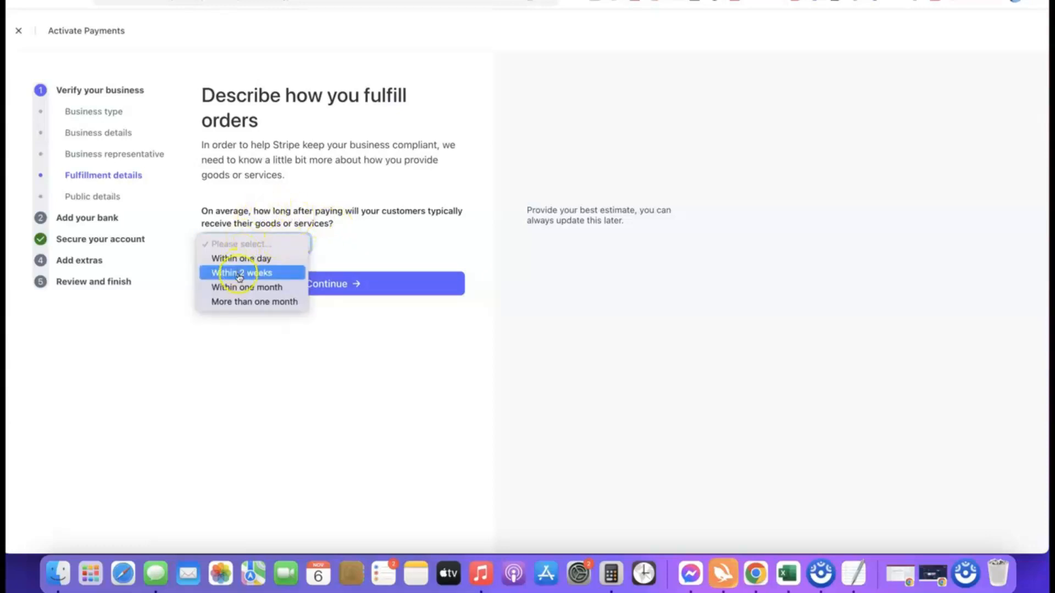
left_click(256, 275)
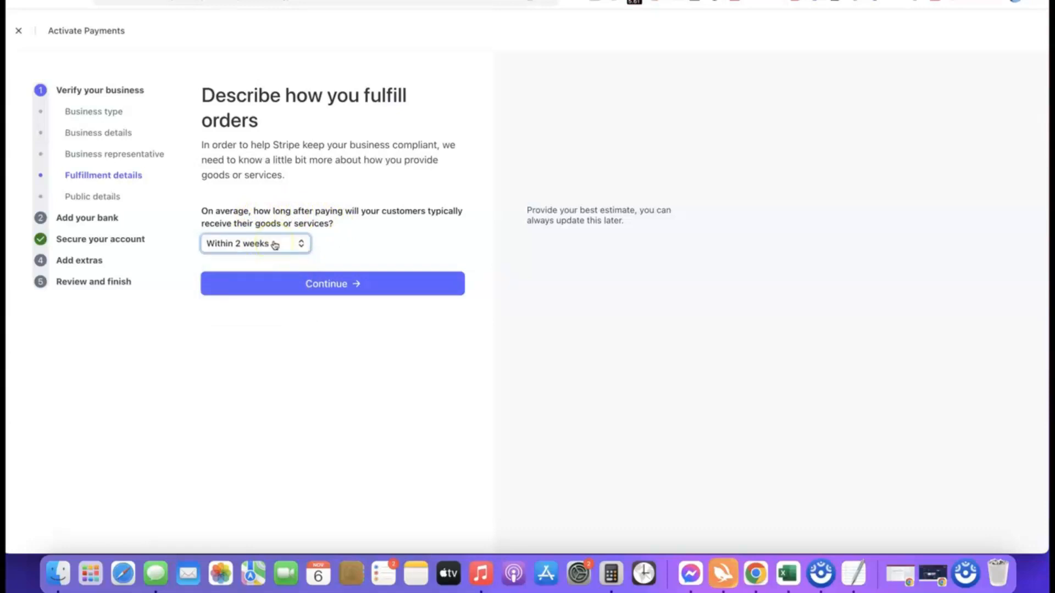
left_click(274, 245)
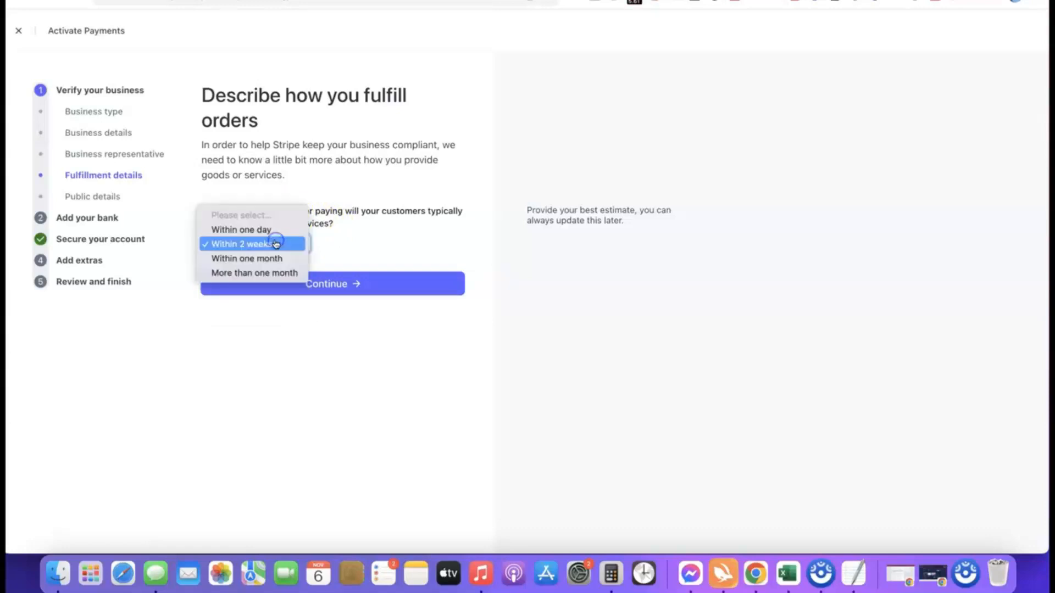
left_click(242, 230)
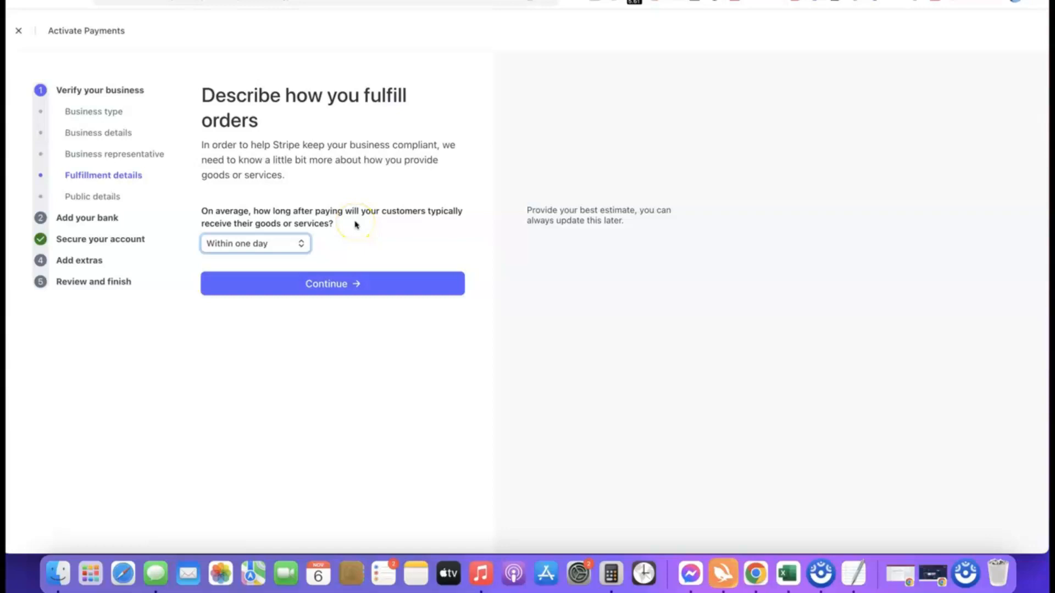
left_click(328, 286)
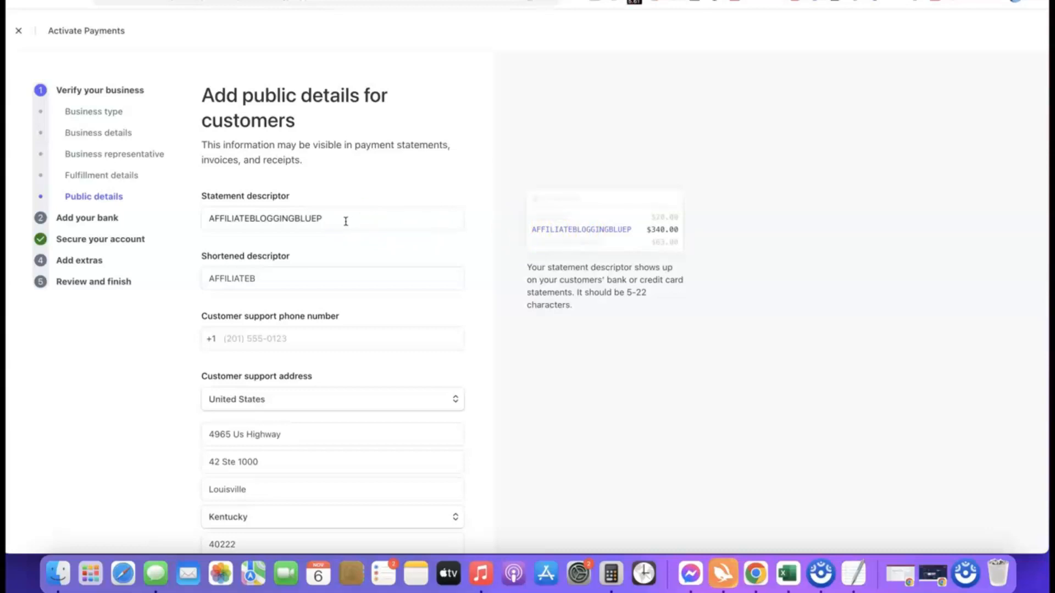
- Review the prefilled statement descriptors and customer support details, and submit the public details
left_click(215, 269)
scroll(266, 228, "down", 2)
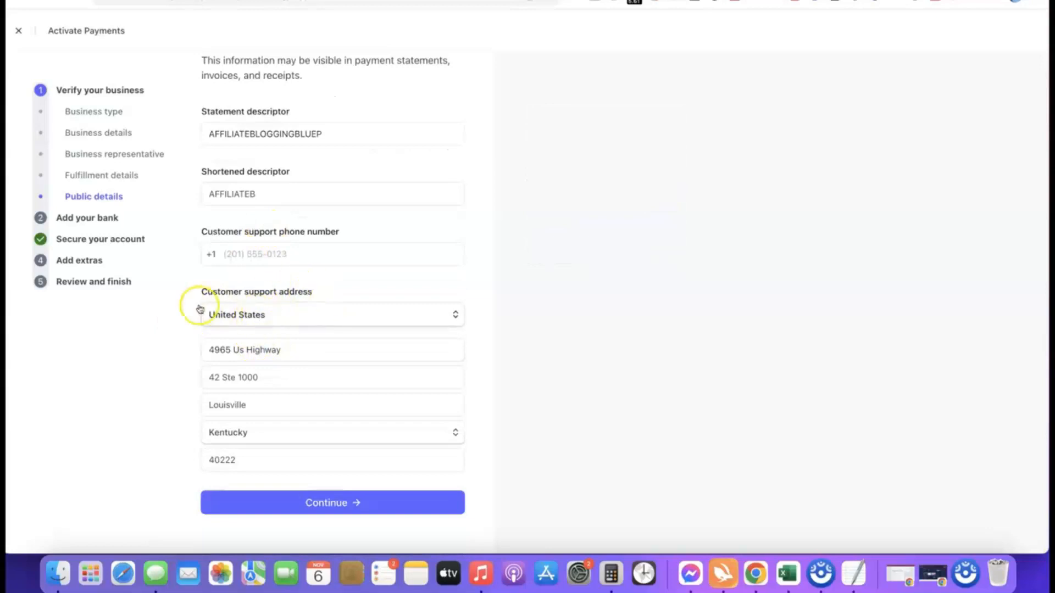
scroll(280, 325, "up", 2)
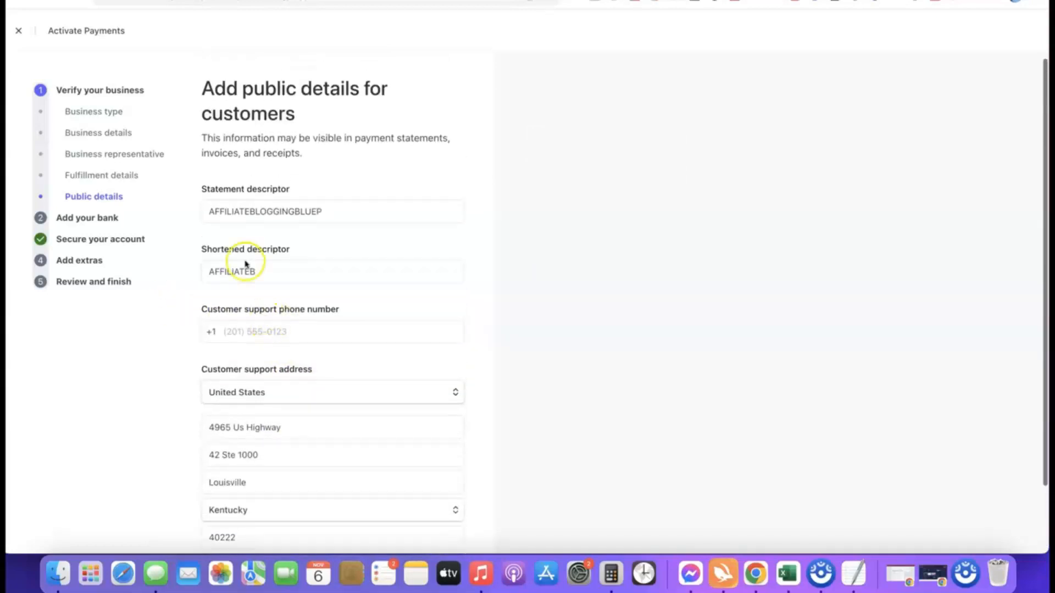
mouse_move(347, 212)
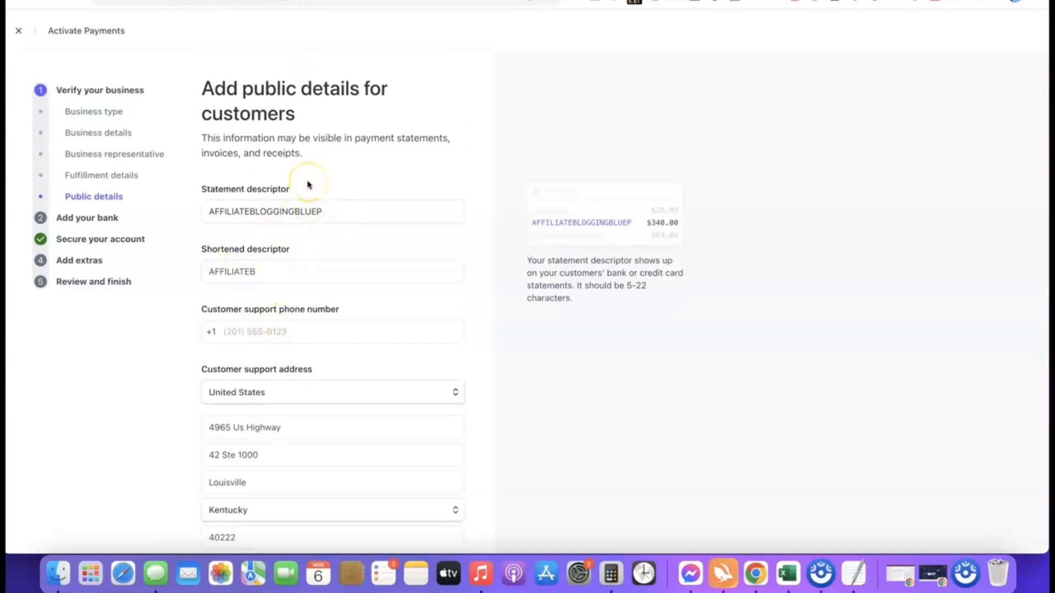
scroll(306, 184, "down", 2)
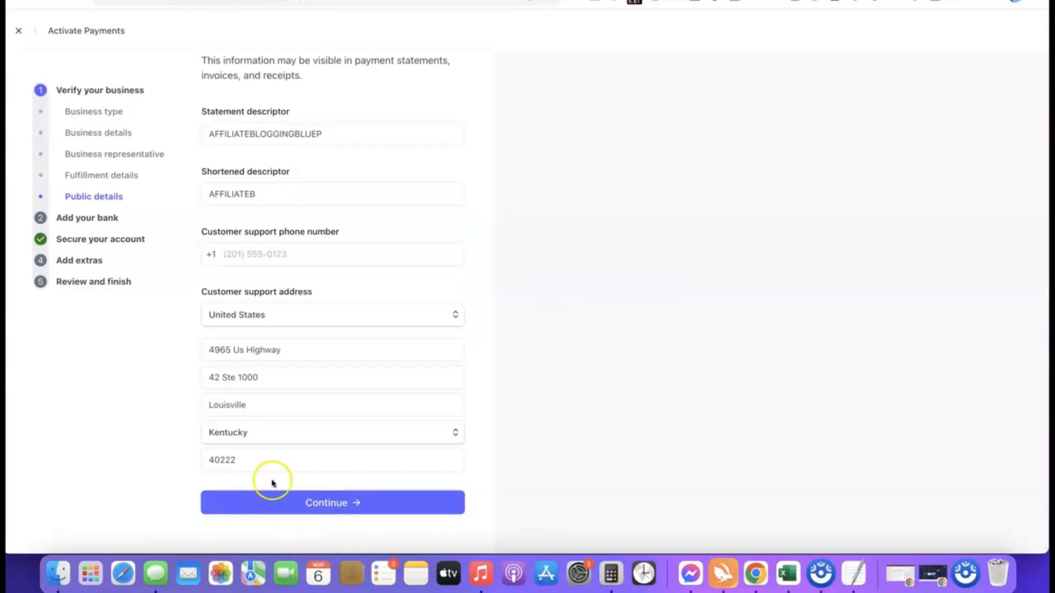
left_click(283, 500)
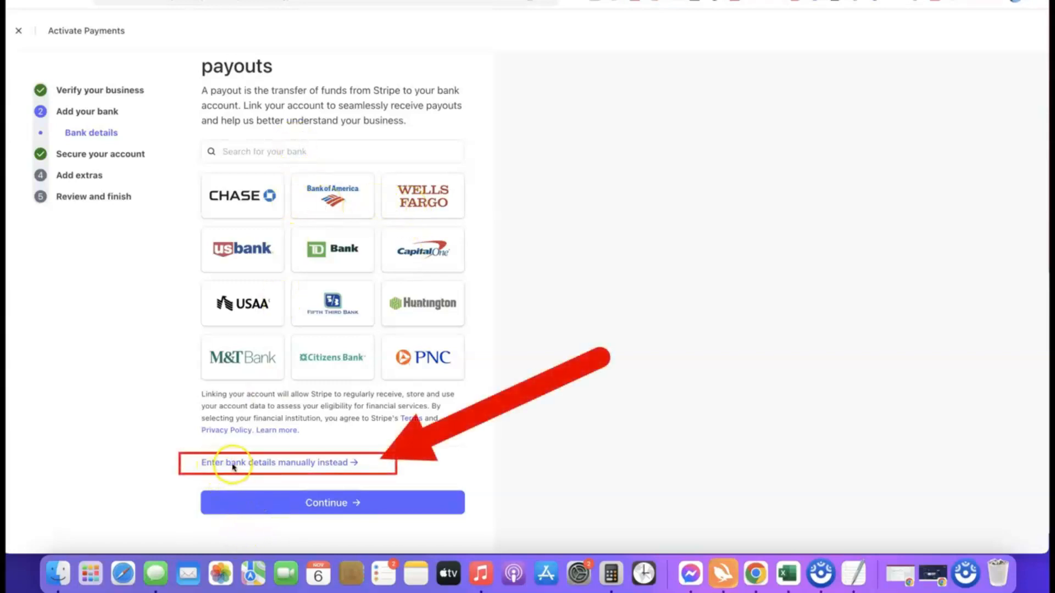
- Add the payout bank manually with its routing number and confirmed account number, save it, and continue past the bank details
left_click(309, 464)
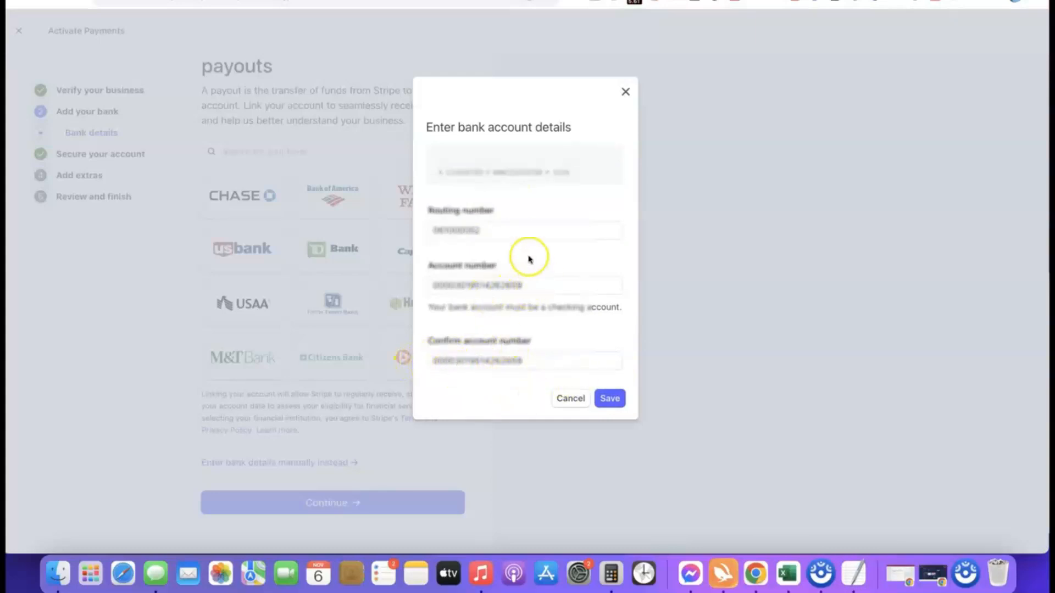
left_click(613, 401)
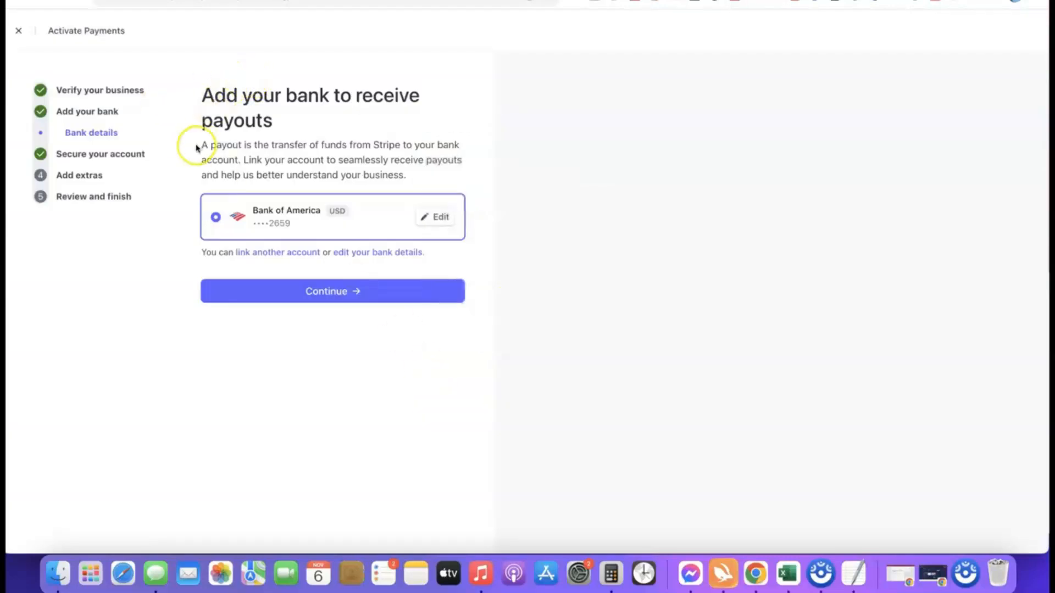
left_click(327, 293)
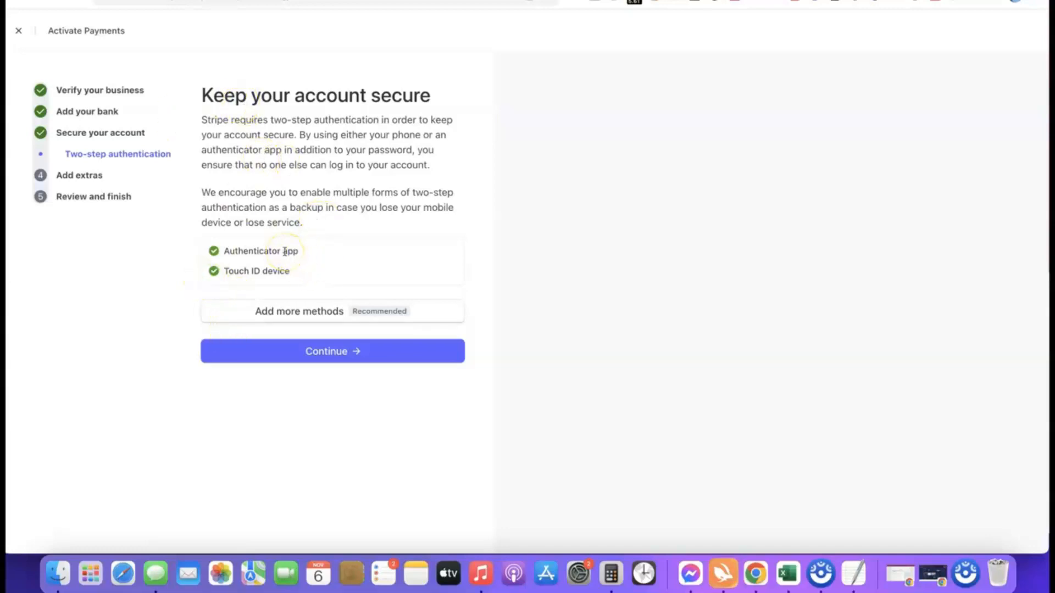
- Accept the existing two-step authentication methods and skip the automated sales tax calculation
left_click(336, 354)
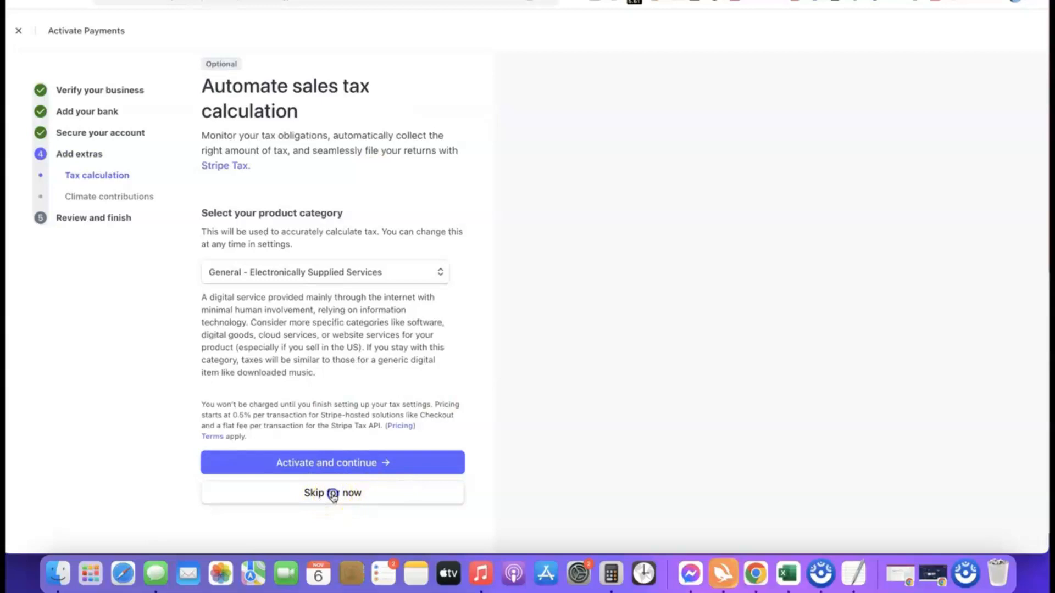
left_click(333, 494)
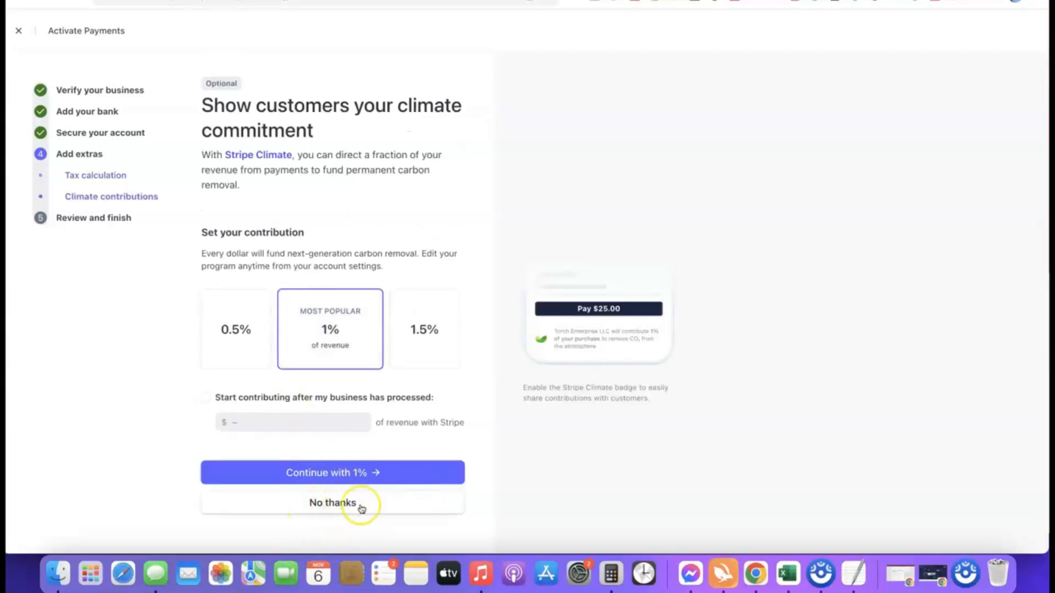
- Decline the climate contribution, review the activation summary, and agree to and submit the account application
left_click(357, 504)
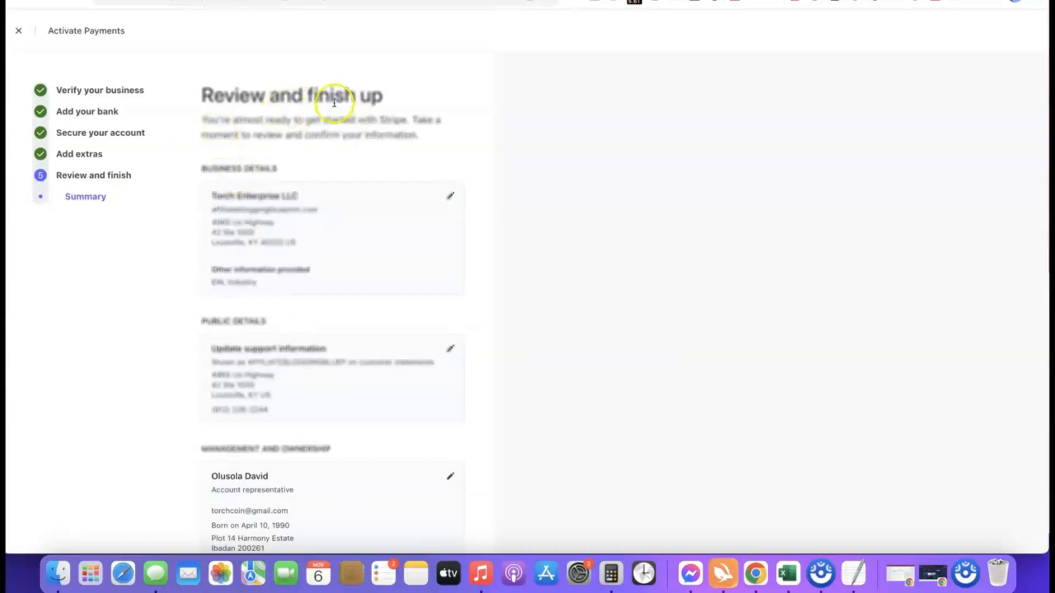
scroll(299, 83, "down", 5)
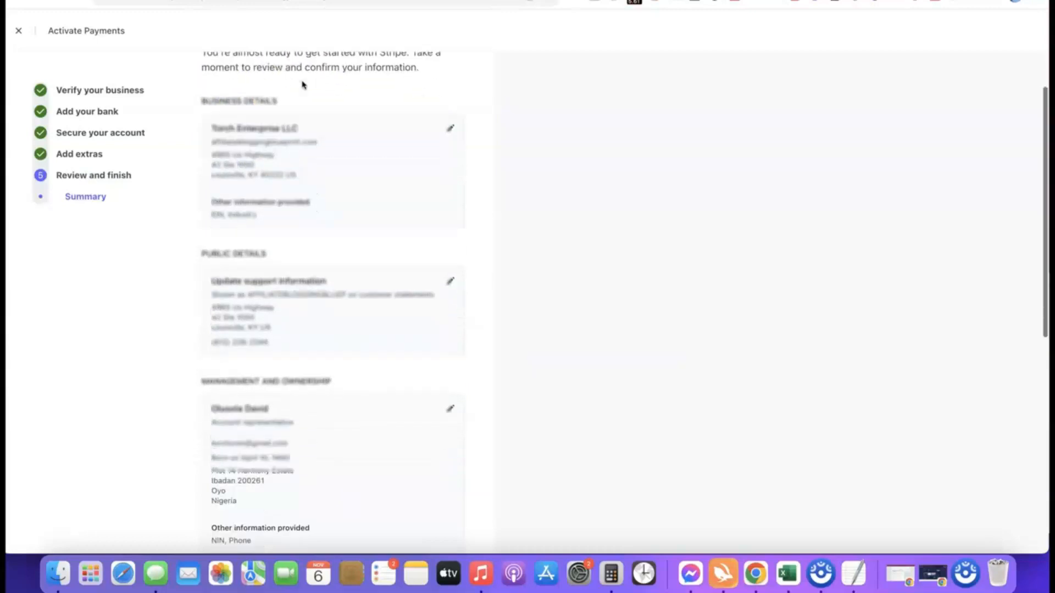
scroll(286, 82, "up", 2)
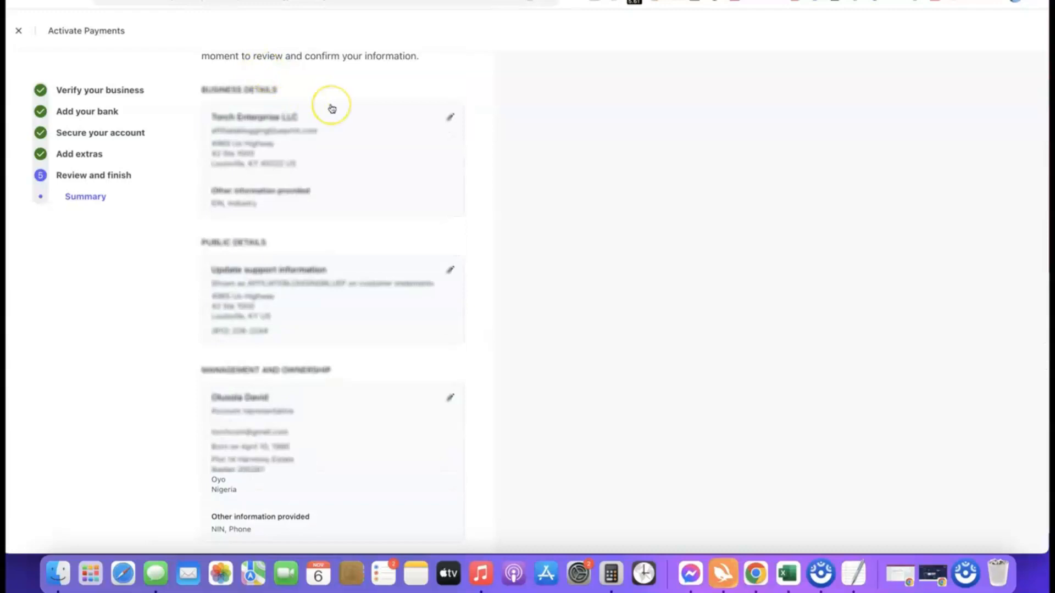
scroll(332, 107, "down", 10)
scroll(332, 108, "down", 3)
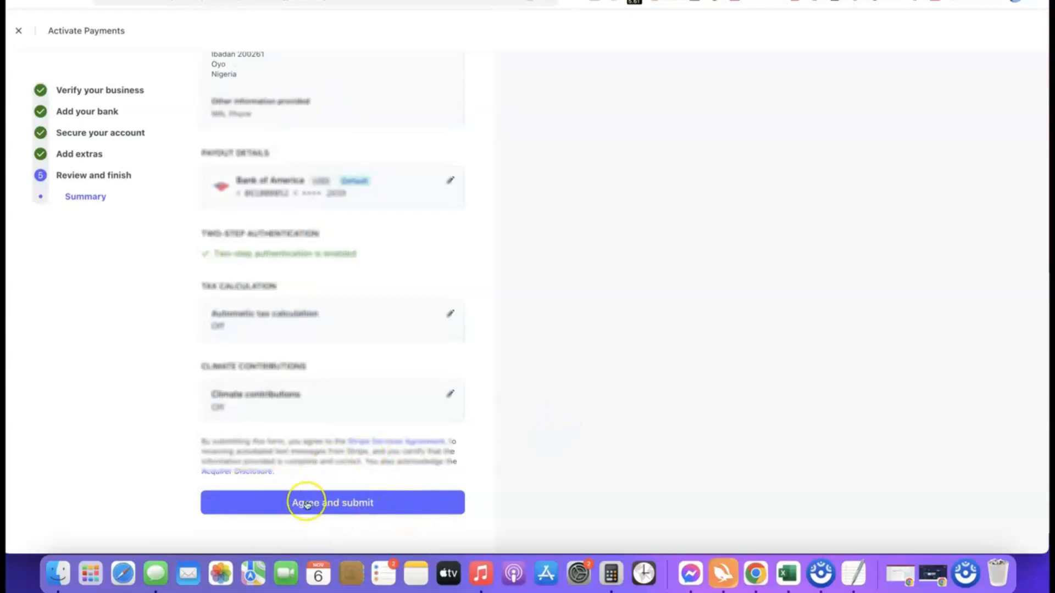
left_click(325, 500)
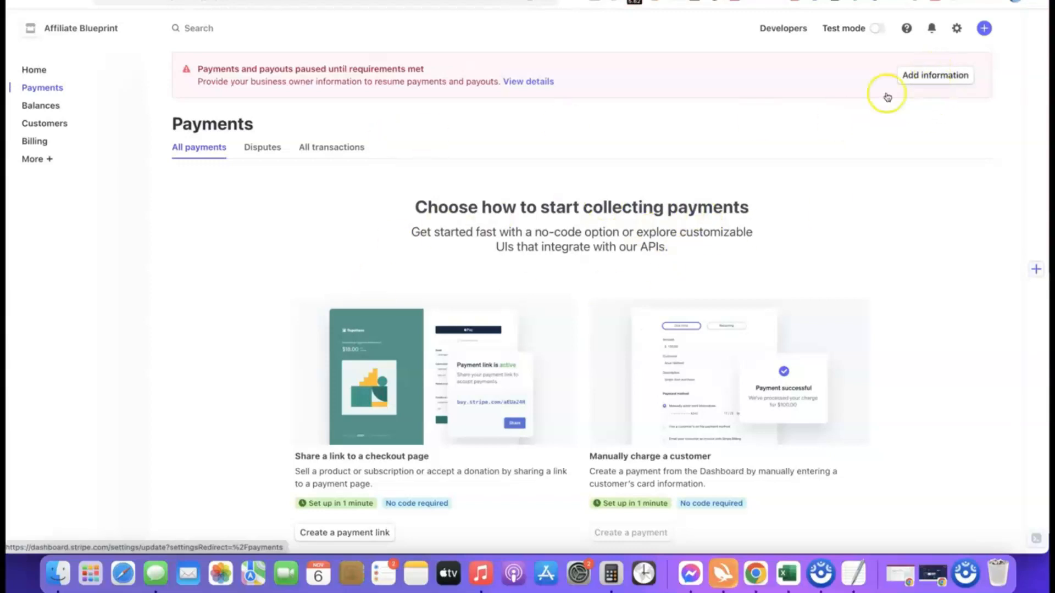
- Open the missing owner information request and start updating the account representative's details under Management and Ownership
left_click(913, 75)
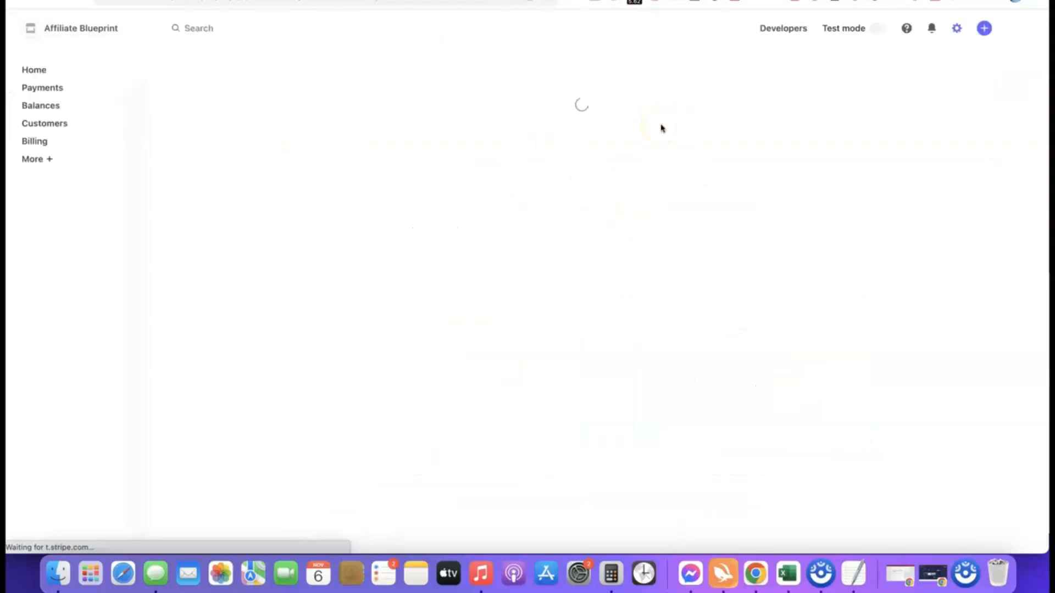
scroll(536, 147, "down", 2)
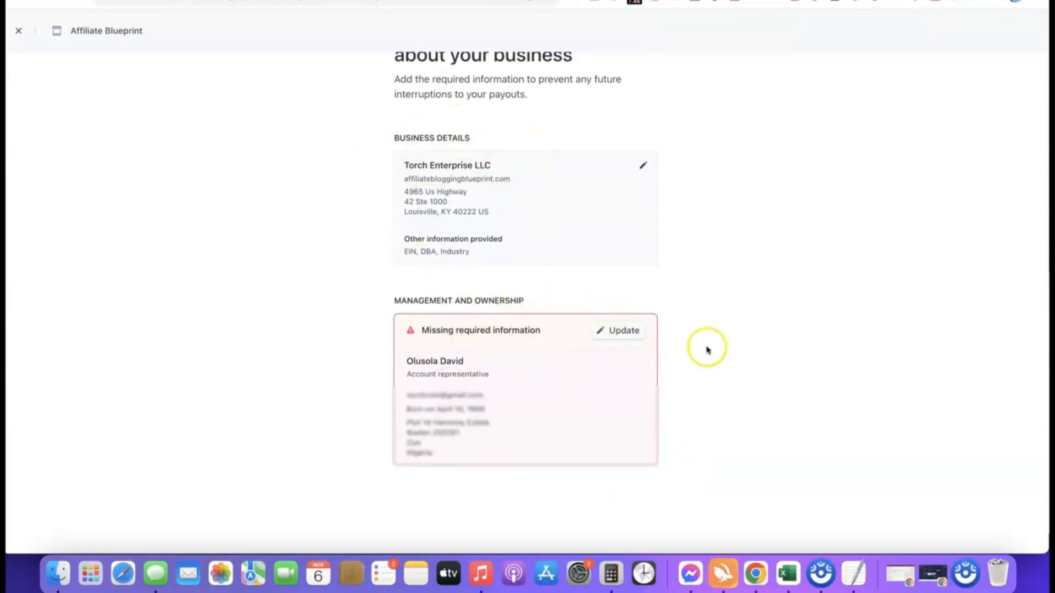
scroll(758, 302, "down", 1)
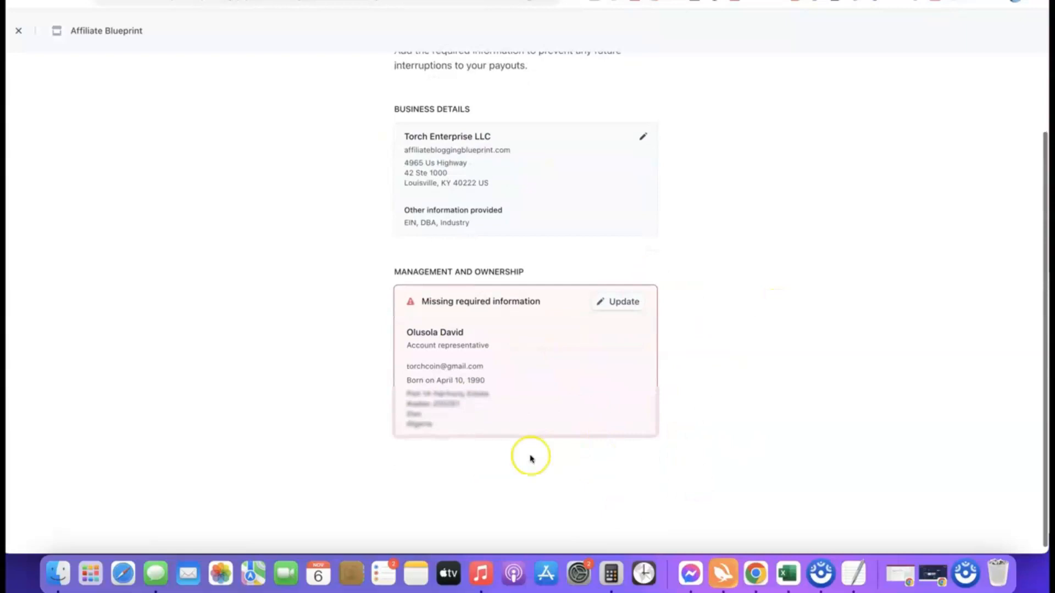
left_click(618, 302)
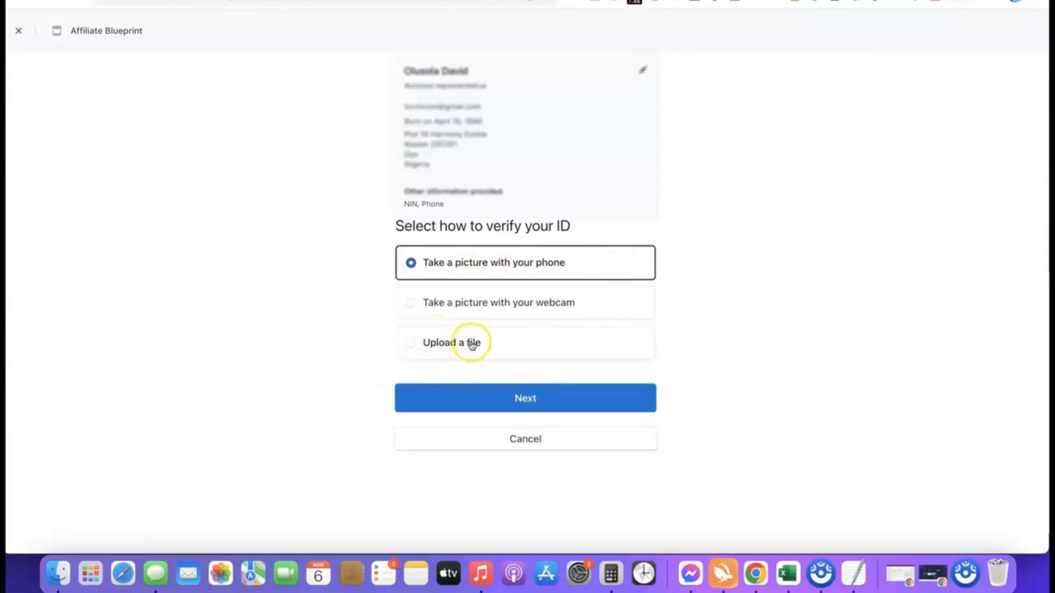
- Choose to verify the ID by uploading a file, with Driver's license as the identification type, and accept the identity verification terms
left_click(423, 343)
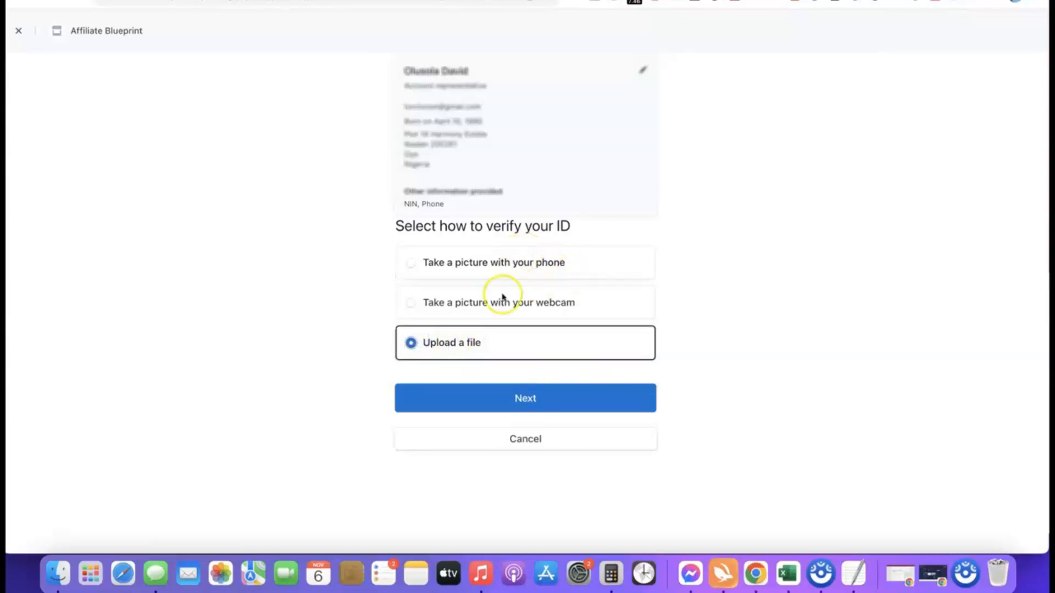
left_click(523, 397)
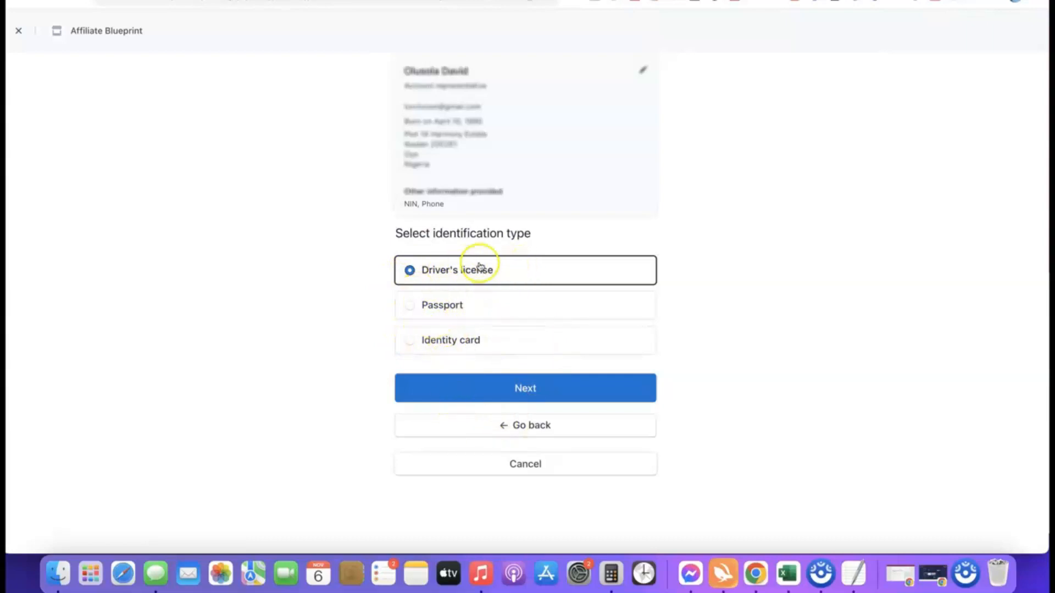
left_click(525, 390)
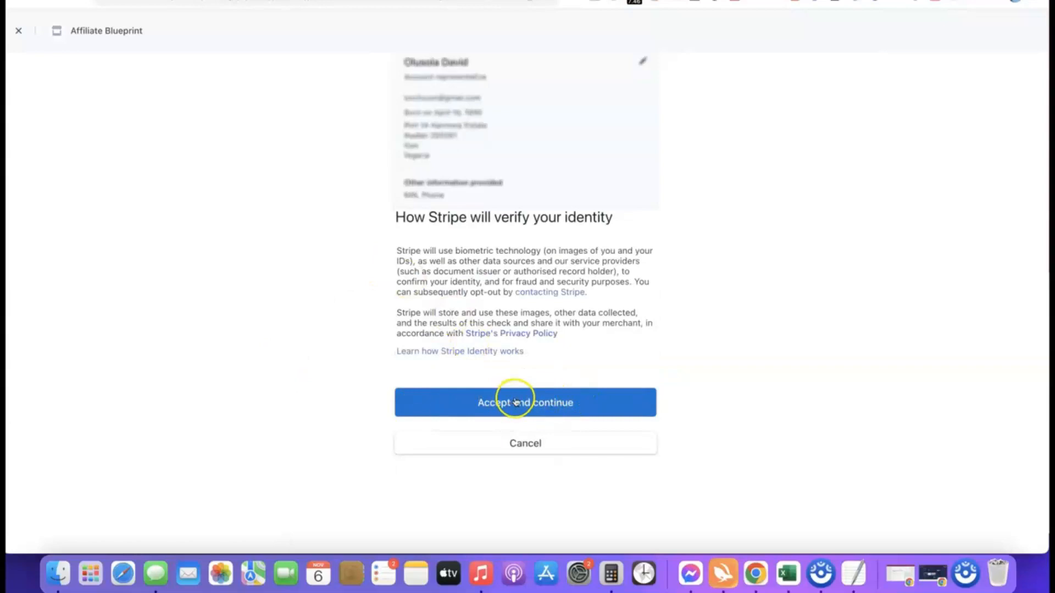
left_click(516, 403)
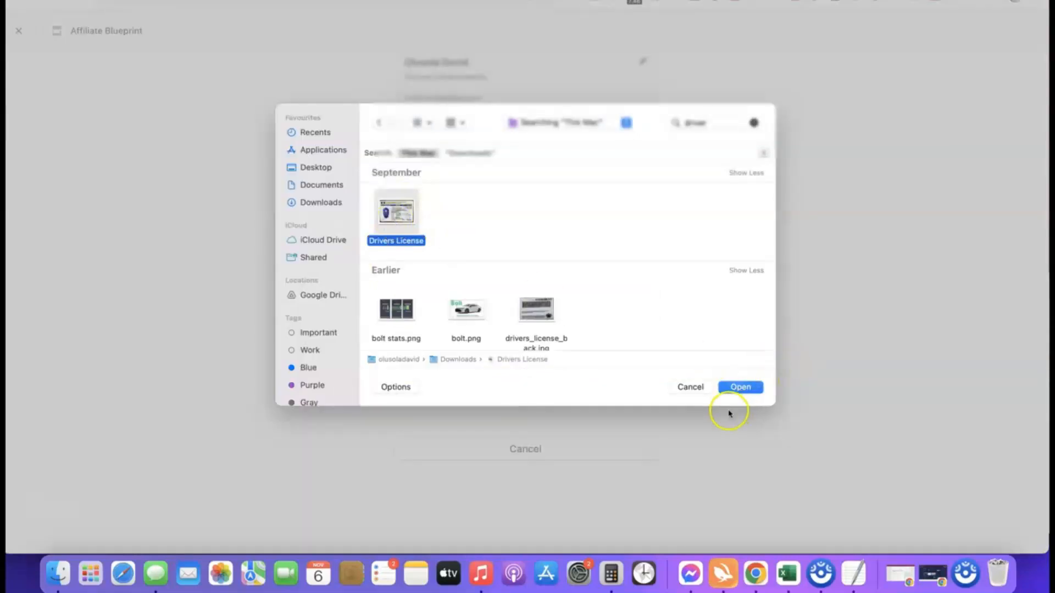
- Upload the Drivers License image as the front of the identity document and continue past its review
left_click(740, 387)
left_click(514, 415)
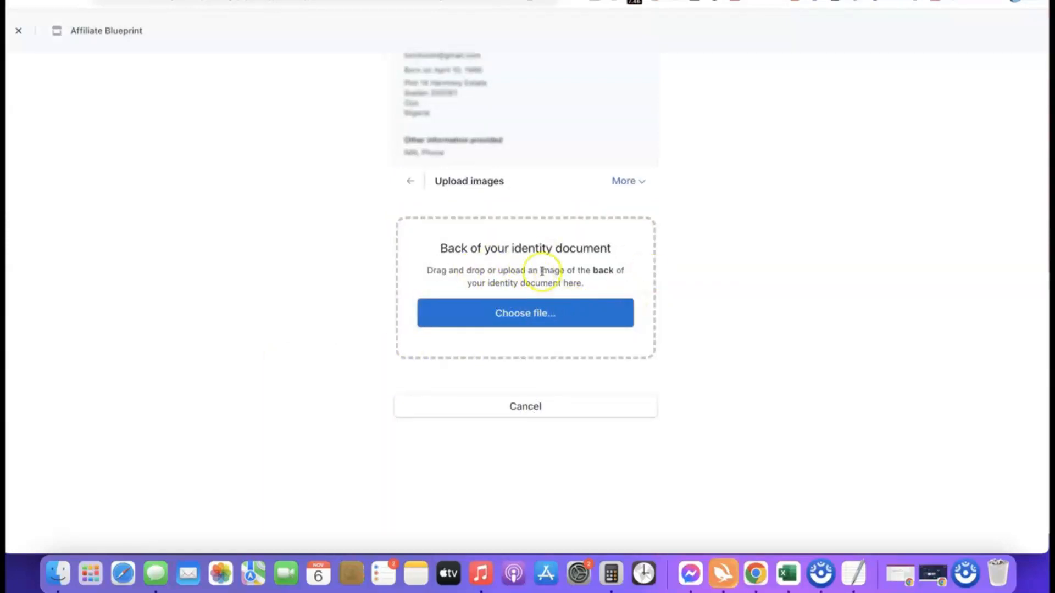
- Upload drivers_license_back.jpg as the back of the identity document, continue with that image anyway, and return to the dashboard
left_click(526, 314)
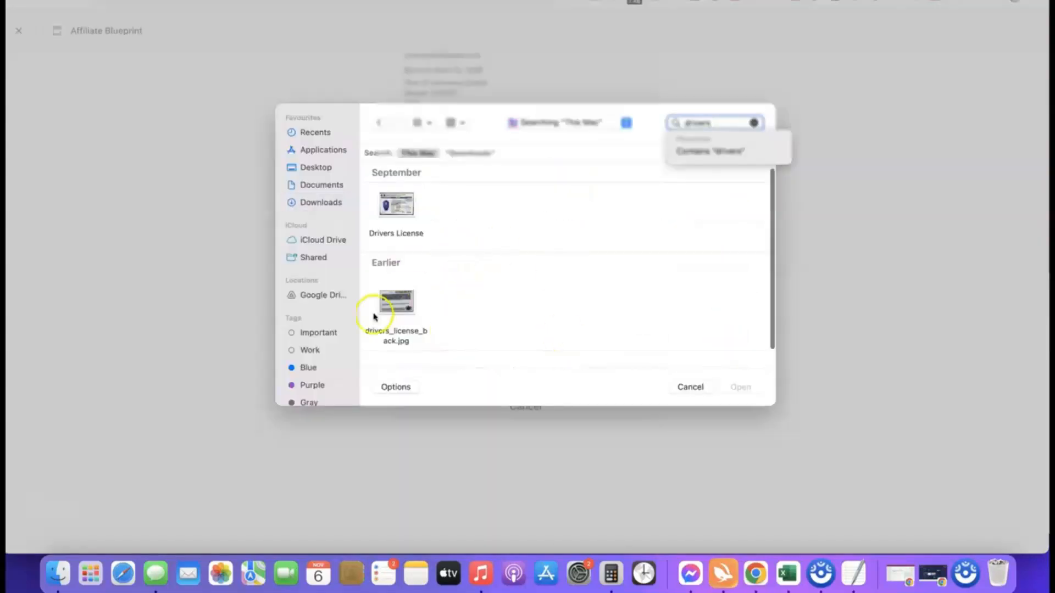
left_click(397, 302)
left_click(740, 389)
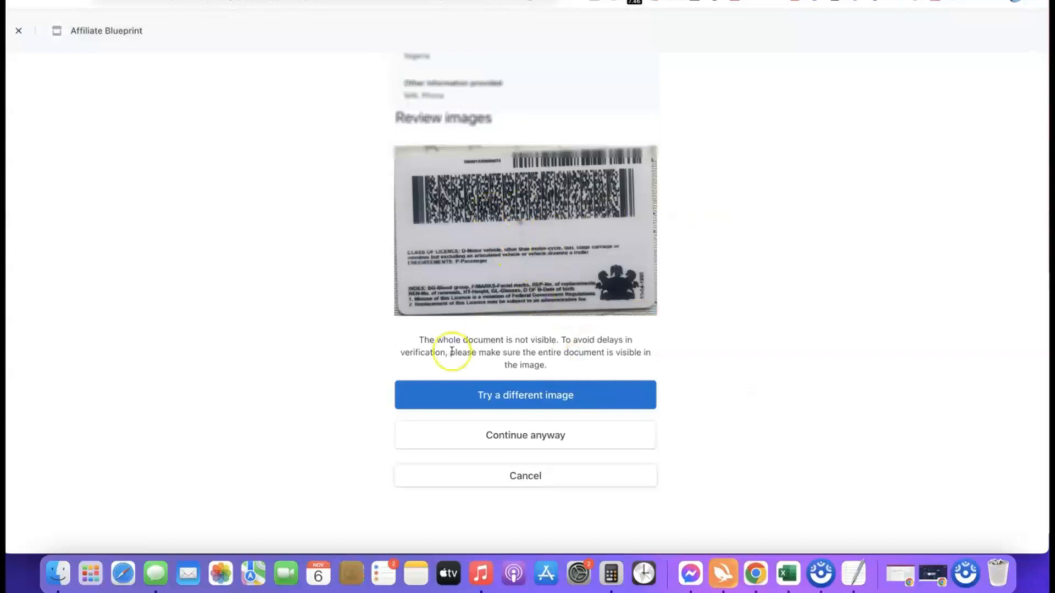
left_click(518, 433)
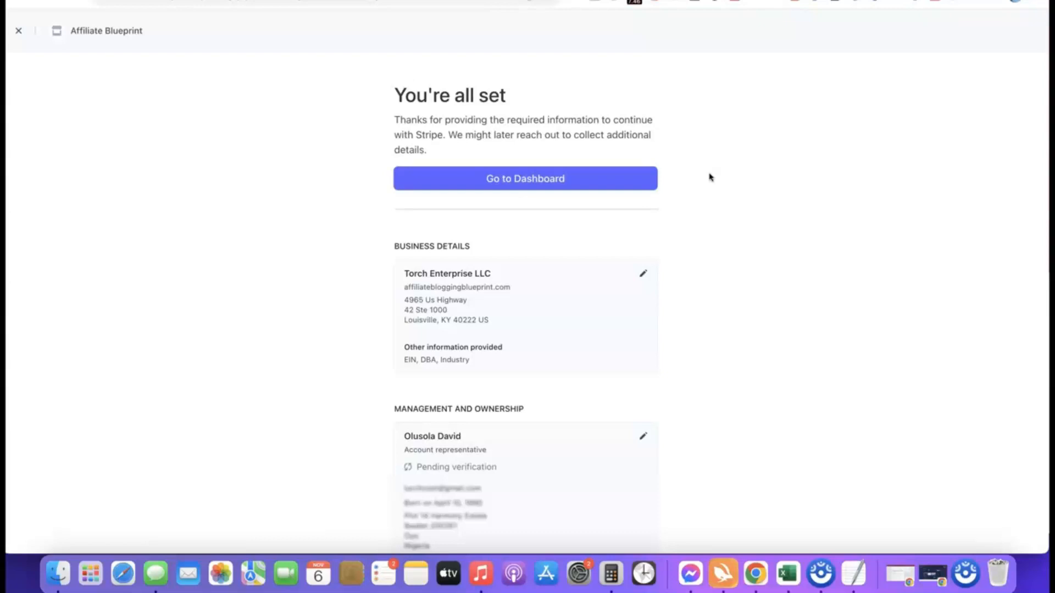
left_click(525, 178)
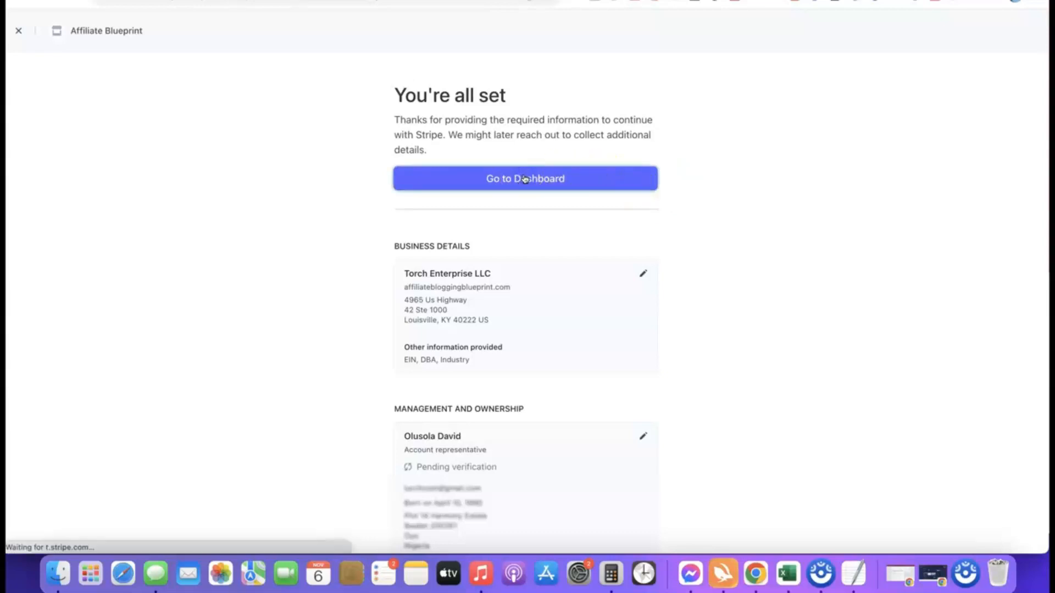